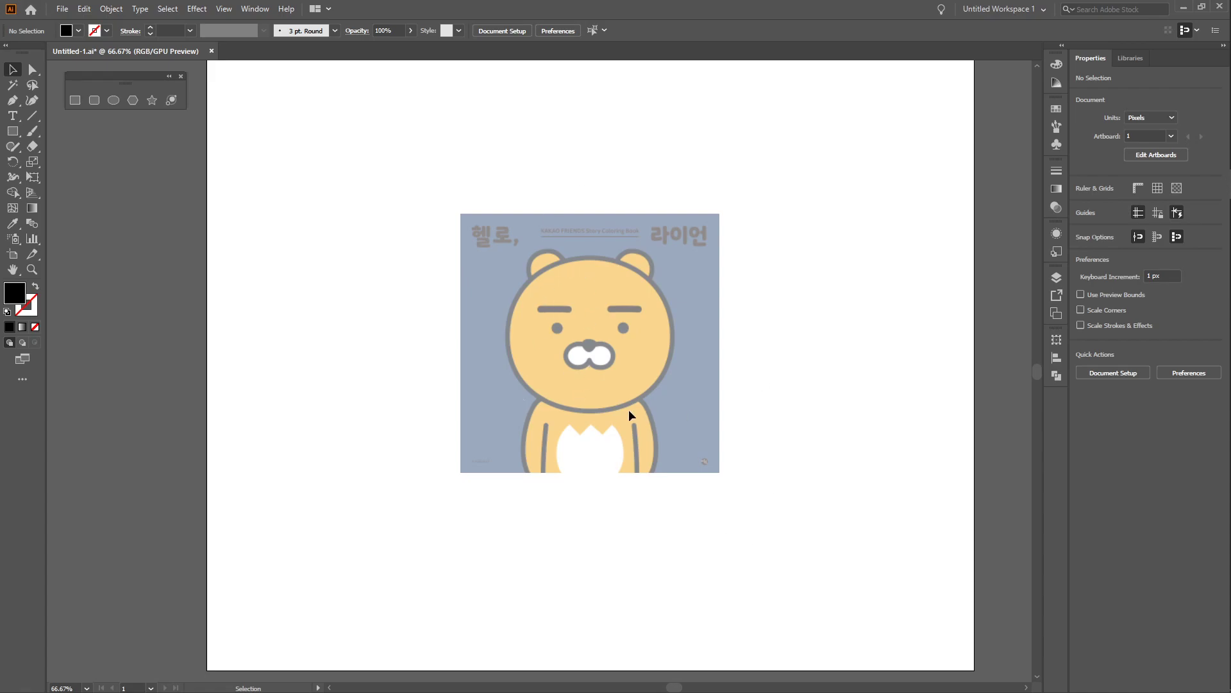
Show the rulers and place guides along the top, left, right and bottom edges of the bear's head.
scroll(614, 421, up, 2)
drag(602, 105, 629, 233)
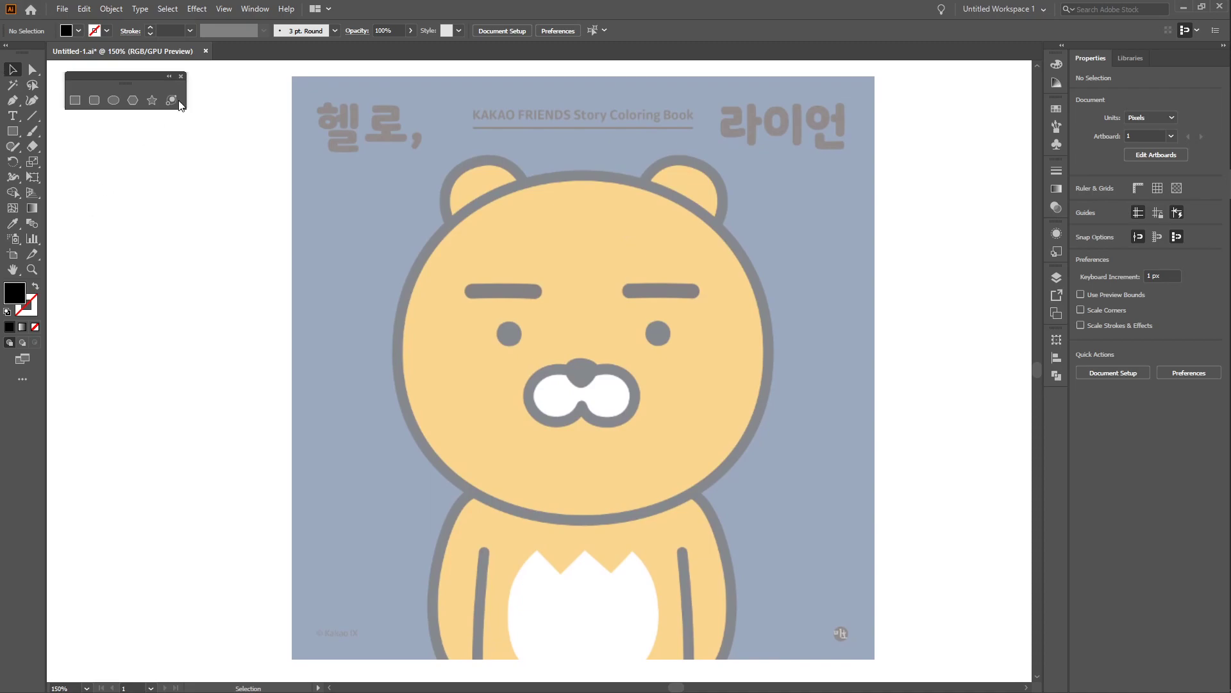
drag(124, 75, 171, 115)
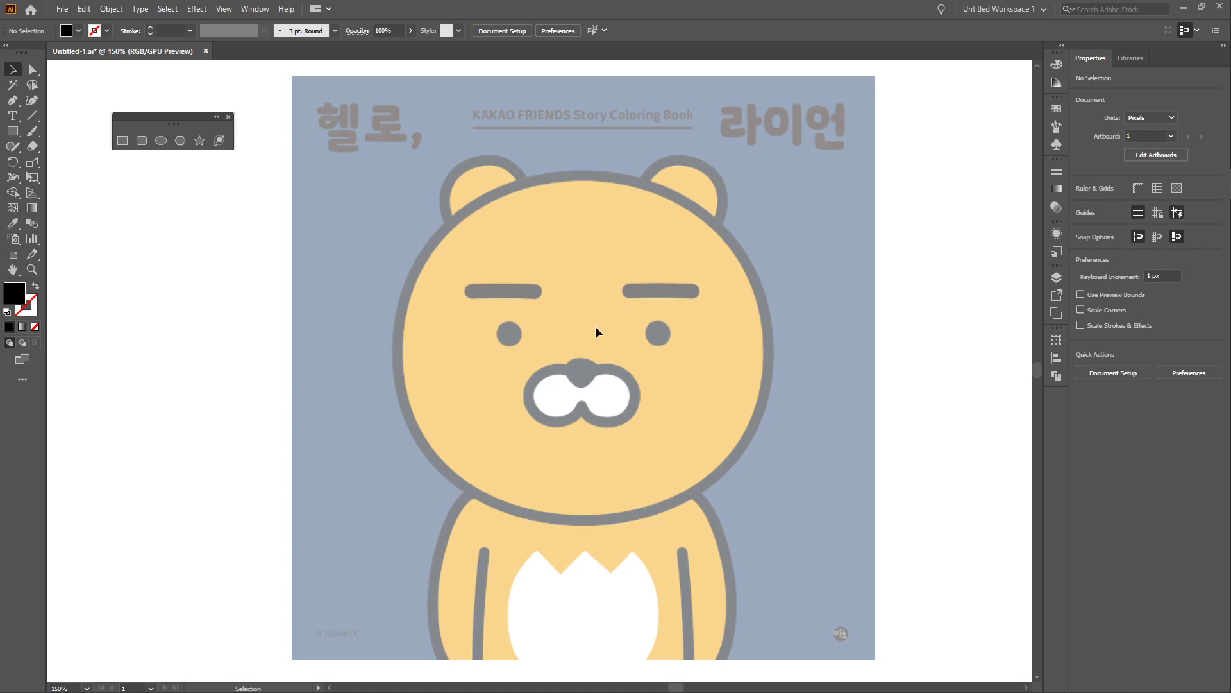
key(ctrl+r)
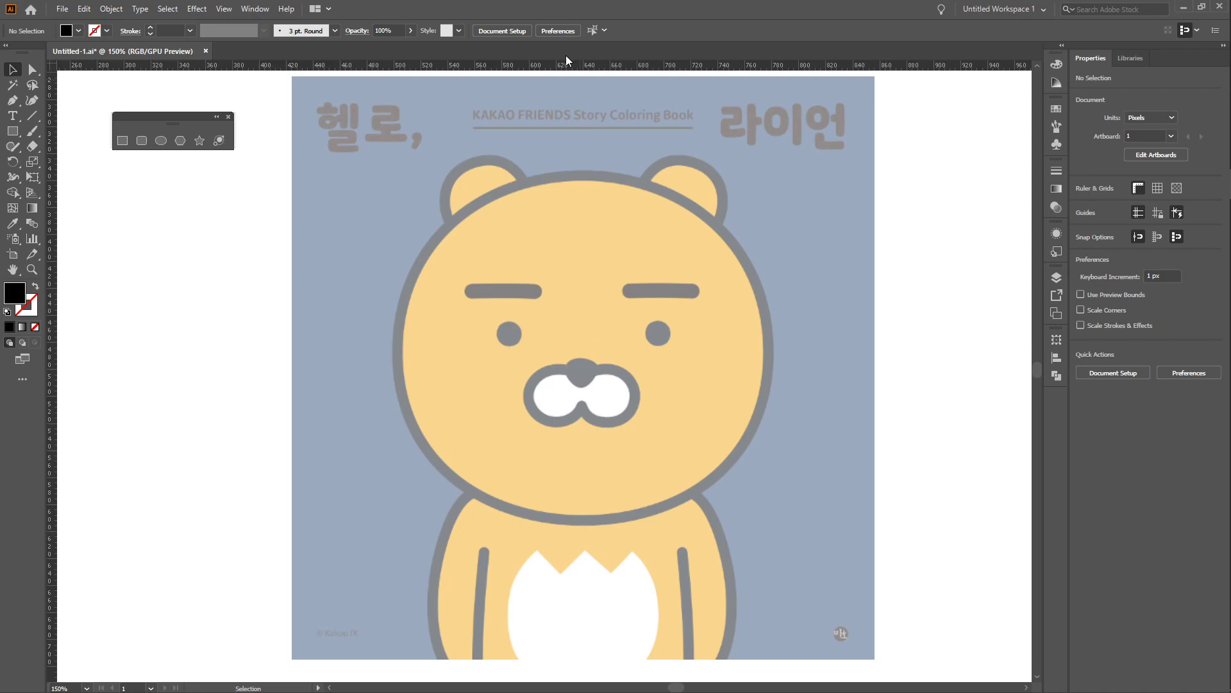
drag(564, 66, 606, 169)
drag(54, 326, 441, 296)
drag(391, 343, 393, 343)
drag(55, 406, 773, 383)
drag(680, 66, 627, 526)
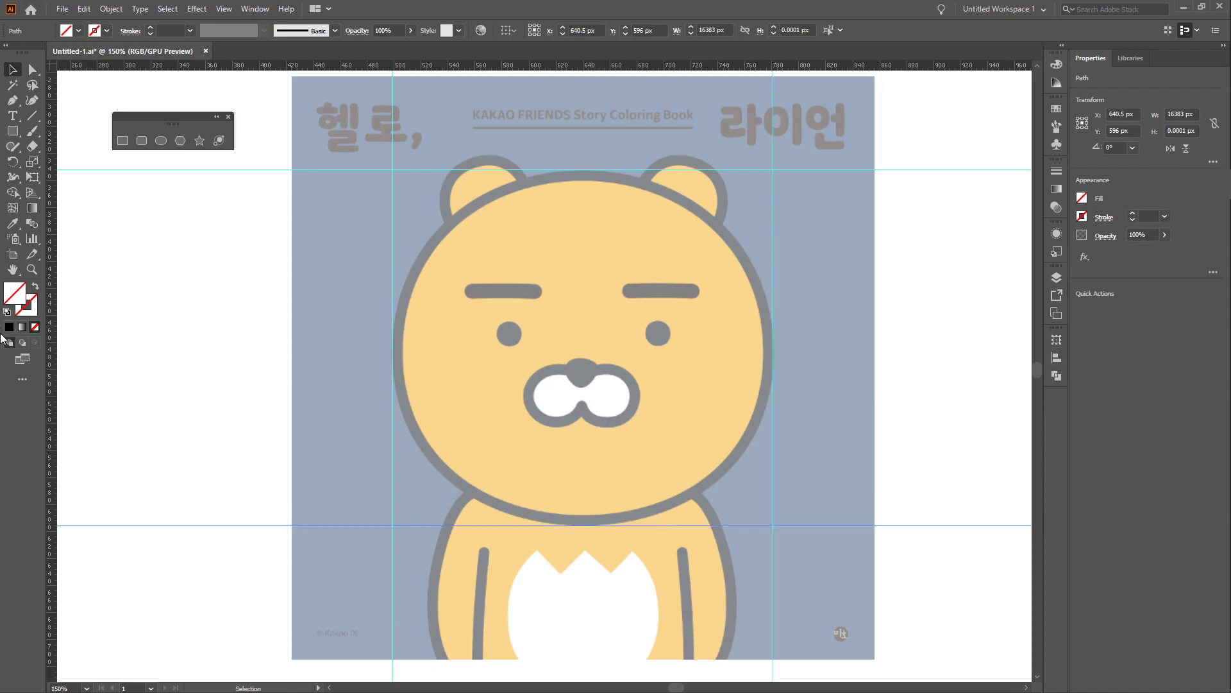
Add vertical and horizontal guides through the centre of the head, and lock all guides.
drag(52, 400, 580, 435)
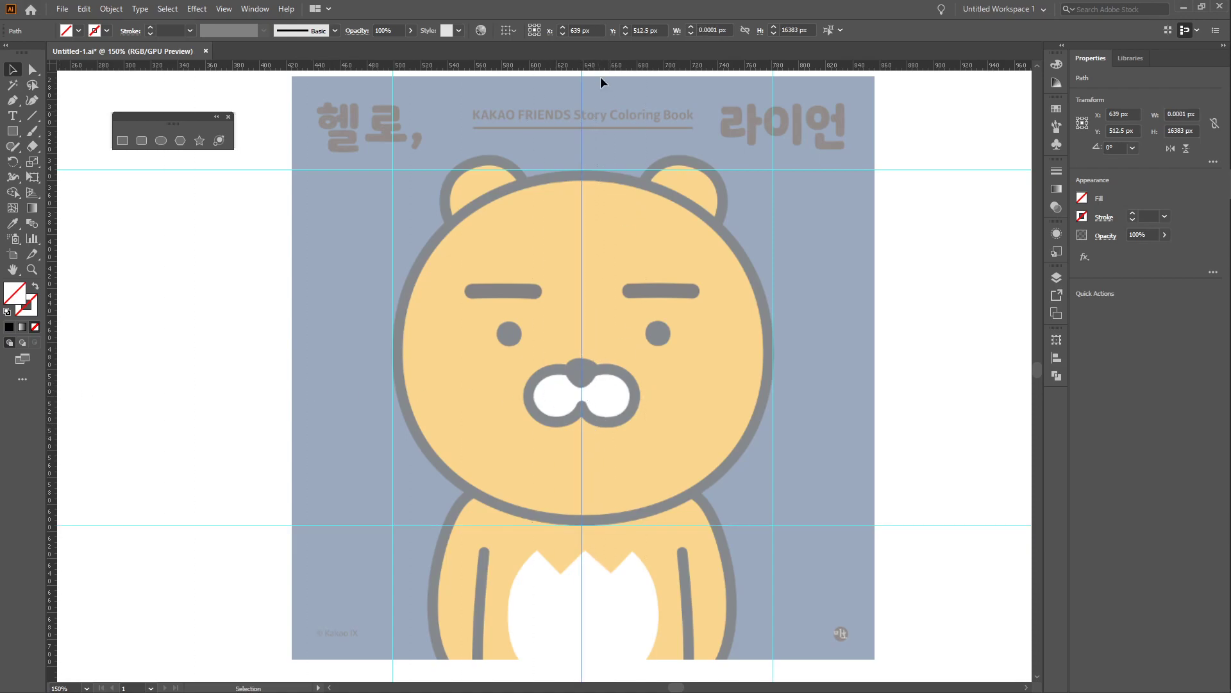
drag(607, 64, 628, 348)
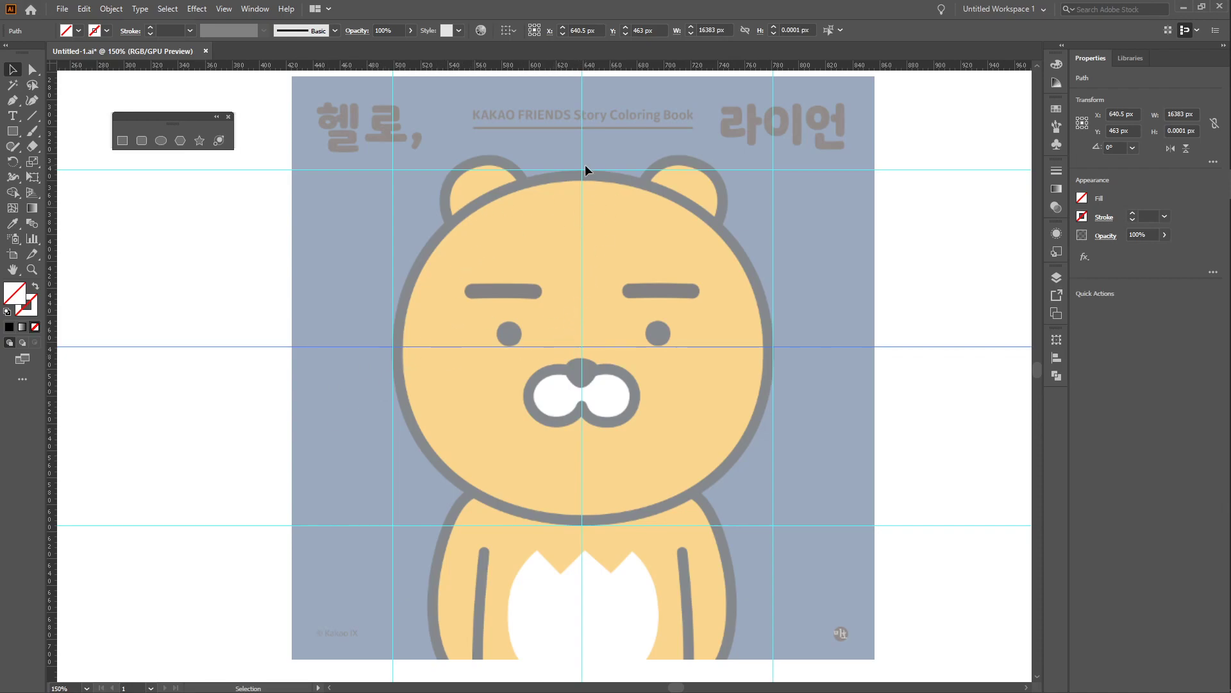
drag(557, 174, 555, 169)
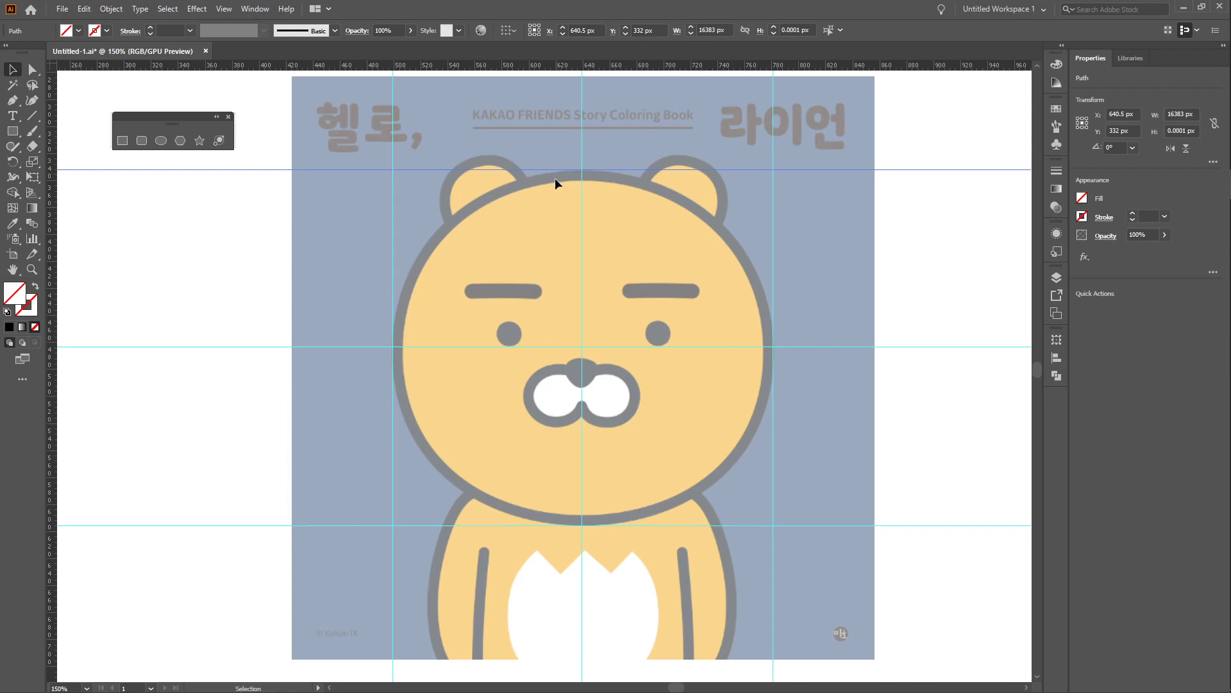
click(612, 204)
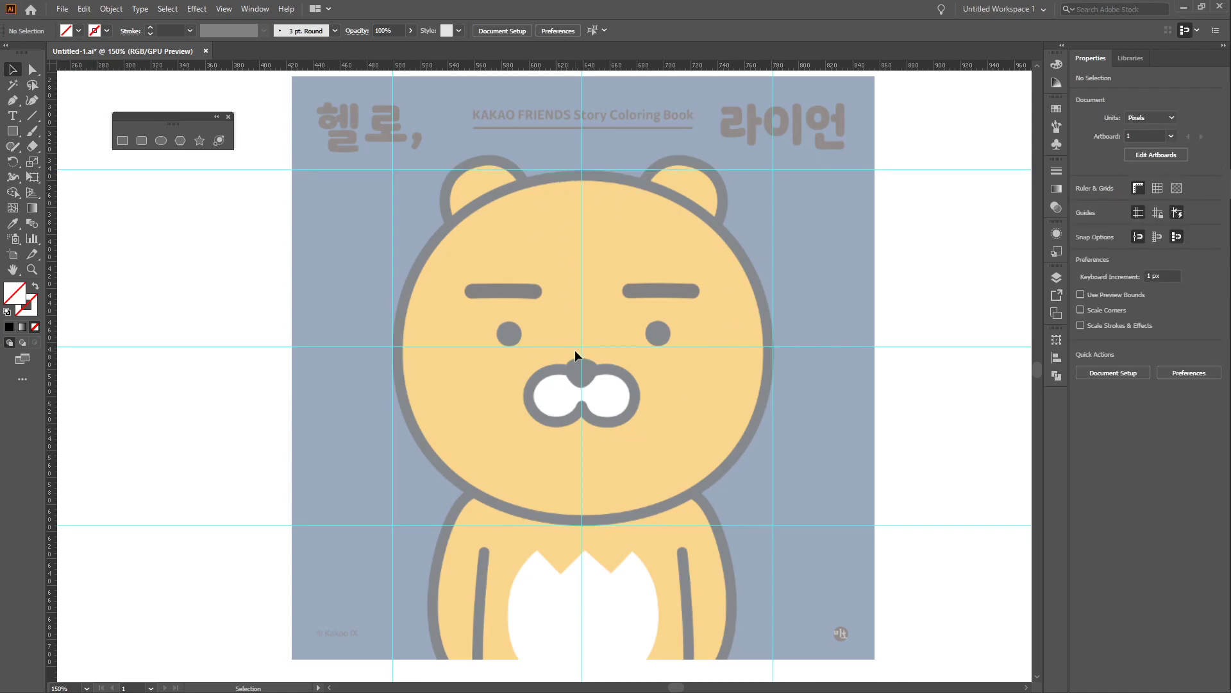
key(a)
key(alt)
key(ctrl+alt+semicolon)
Draw an ellipse about 278 by 254 px from the head's centre guides, with no fill and a black stroke.
click(1057, 64)
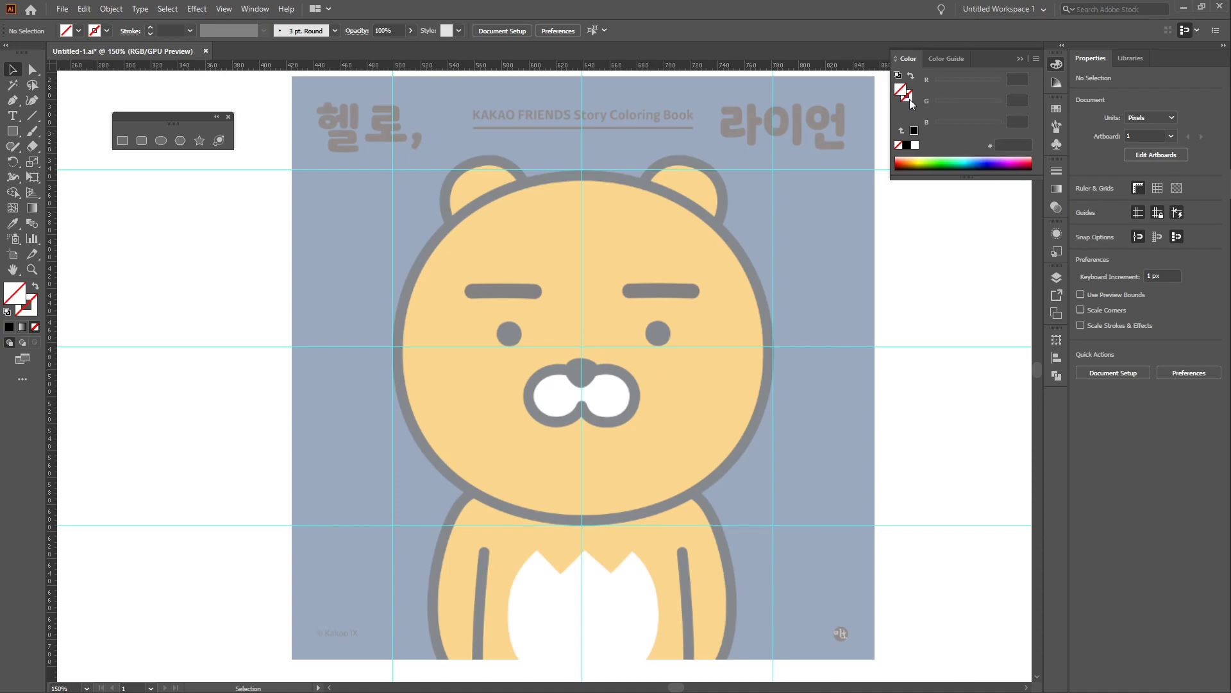
click(909, 97)
click(909, 97)
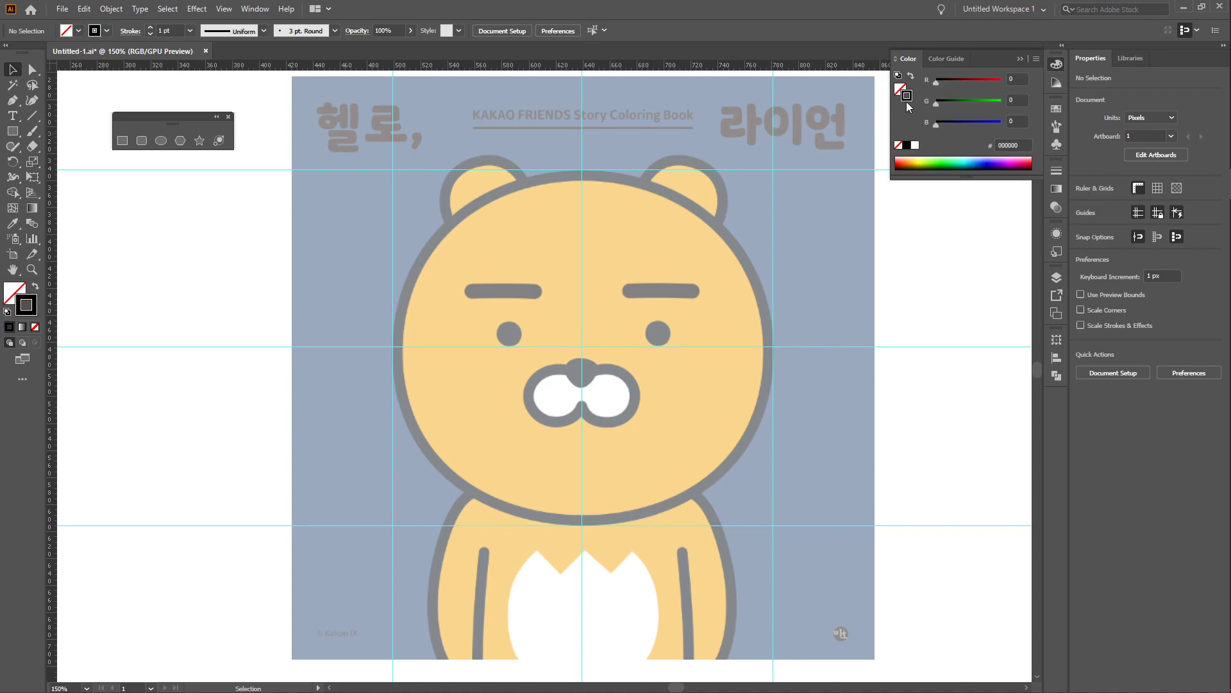
click(161, 140)
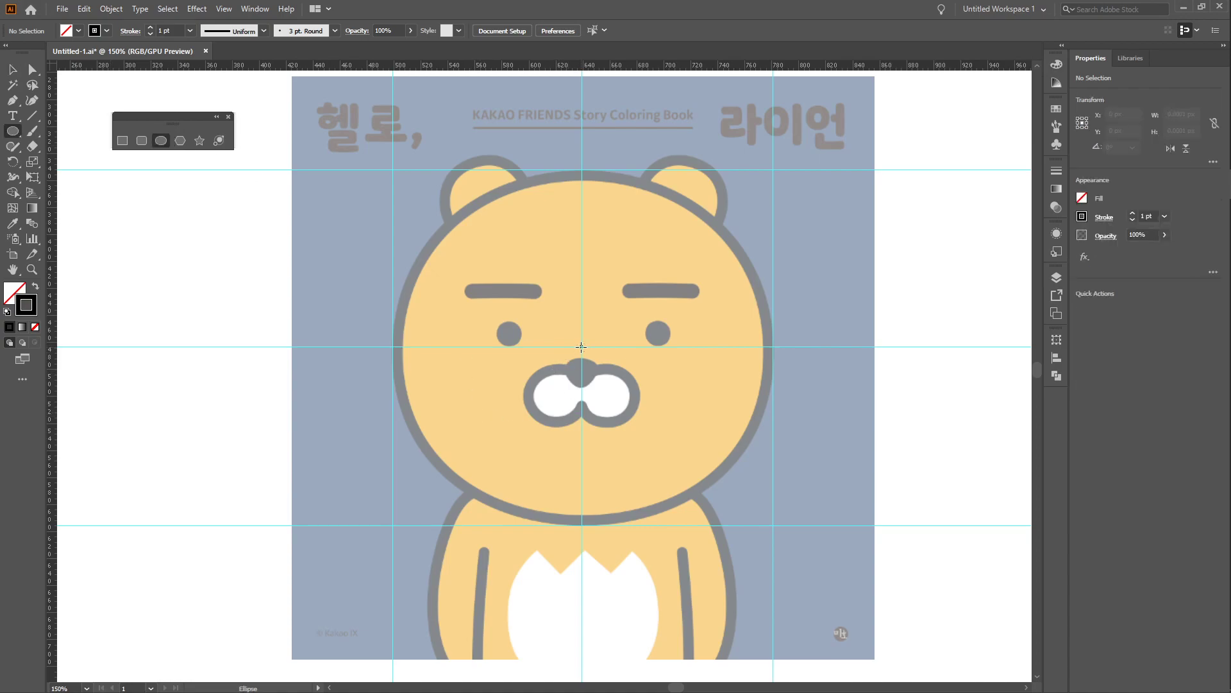
mouse_move(581, 347)
mouse_down()
mouse_move(647, 413)
mouse_move(578, 335)
mouse_move(769, 174)
mouse_up()
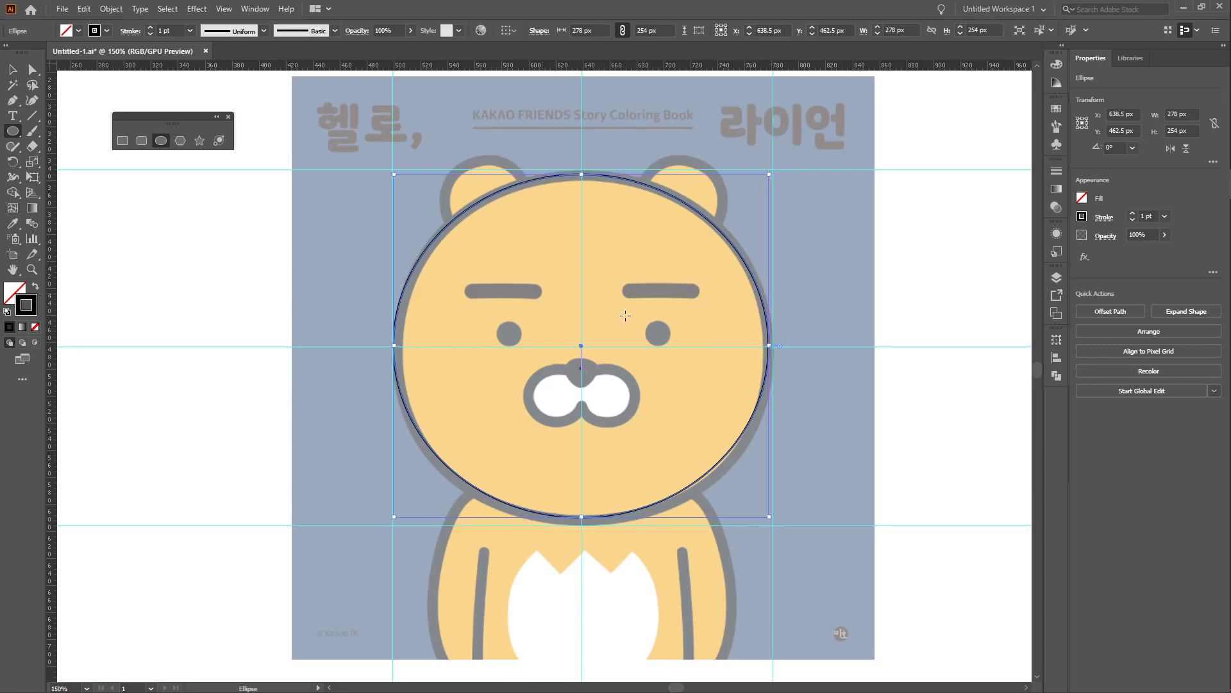
Nudge the head ellipse's top anchor up to the top guide and its right anchor out to the right guide.
key(a)
click(581, 175)
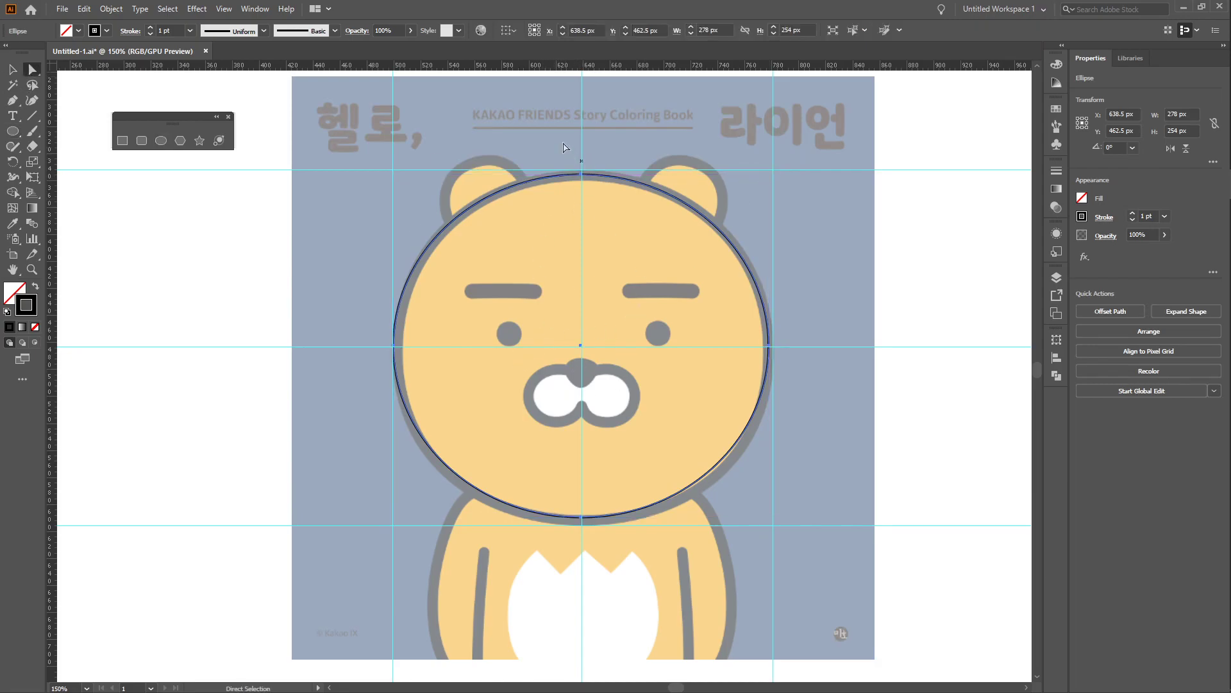
key(Up)
key(Up)
key(Up)
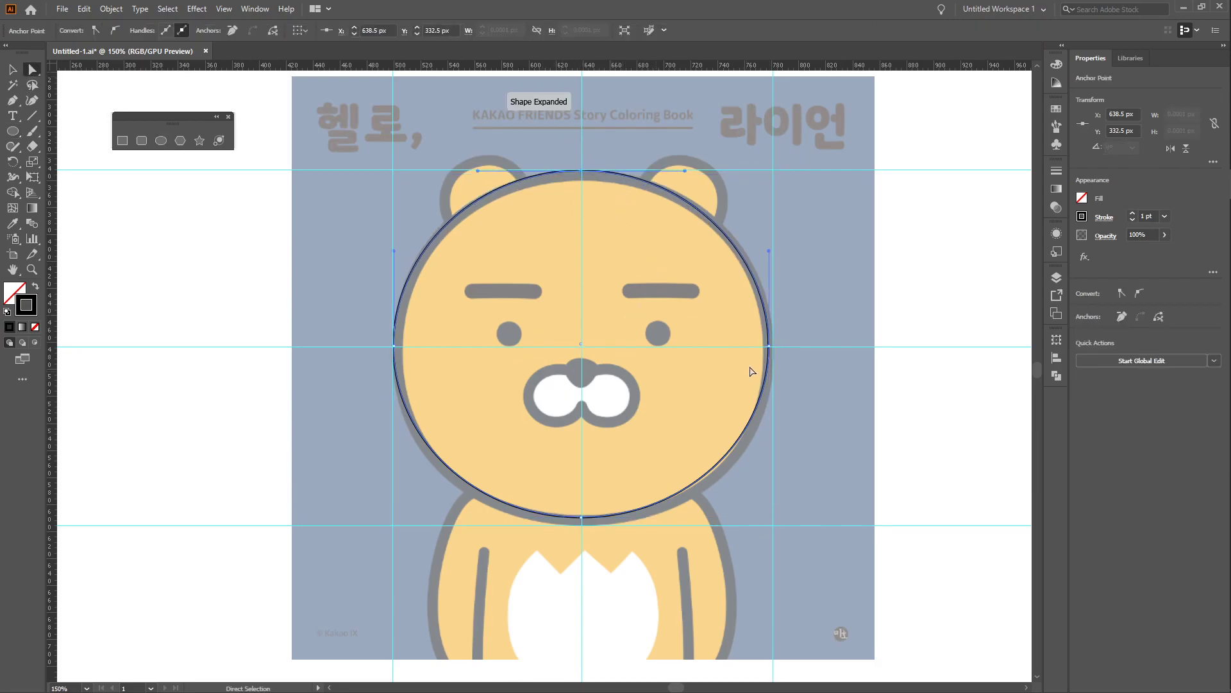
drag(718, 364, 718, 363)
key(Right)
key(Right)
key(Right)
key(Right)
key(Right)
Nudge the head ellipse's bottom anchor down to the bottom guide and lower its left anchor slightly.
drag(601, 552, 561, 512)
key(Down)
key(Down)
key(Down)
key(Down)
key(Down)
key(Down)
key(Down)
key(Down)
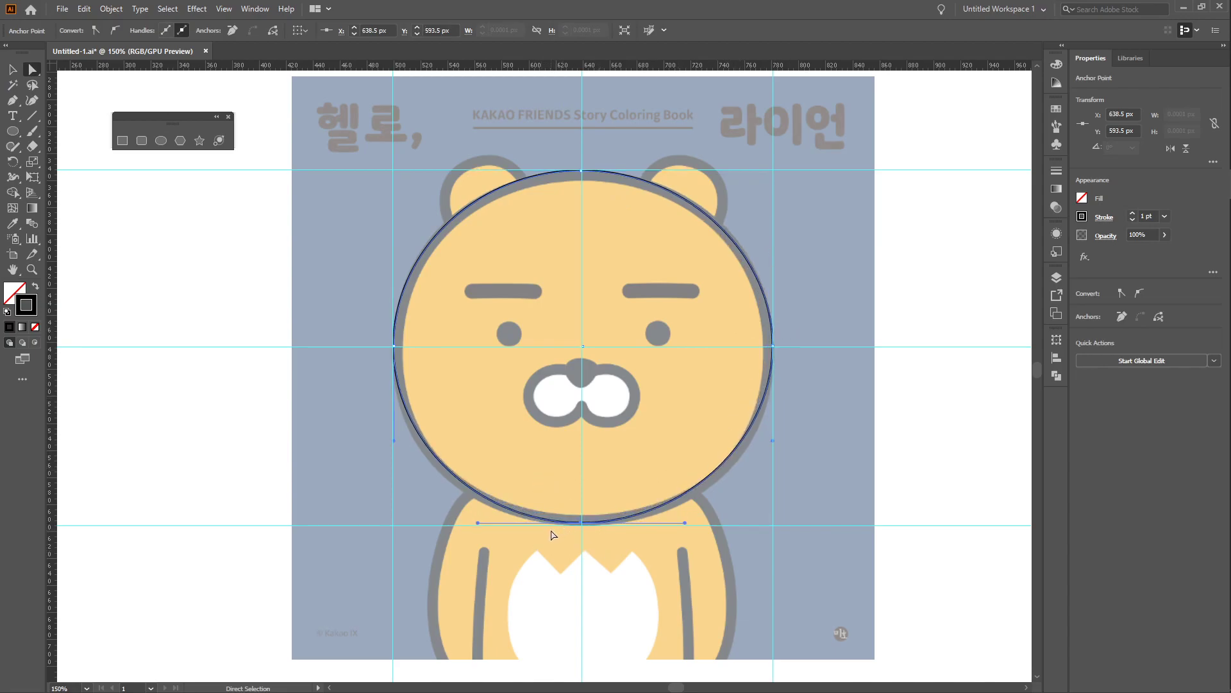
key(Down)
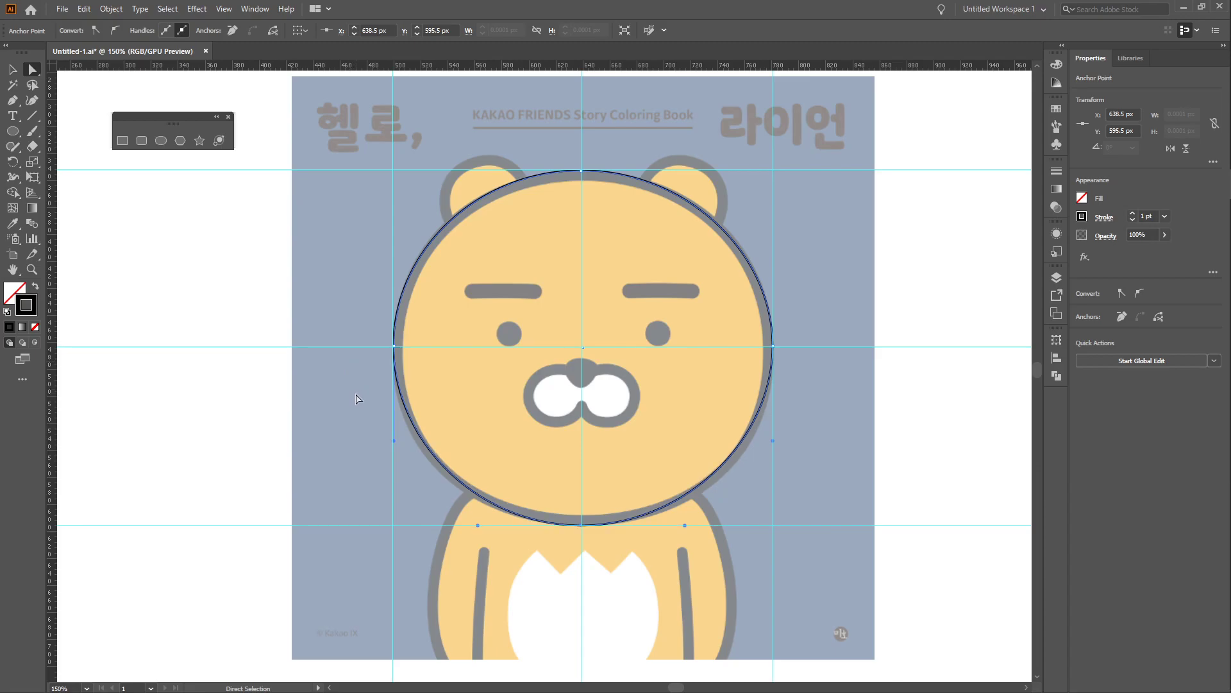
click(393, 347)
key(Down)
key(Down)
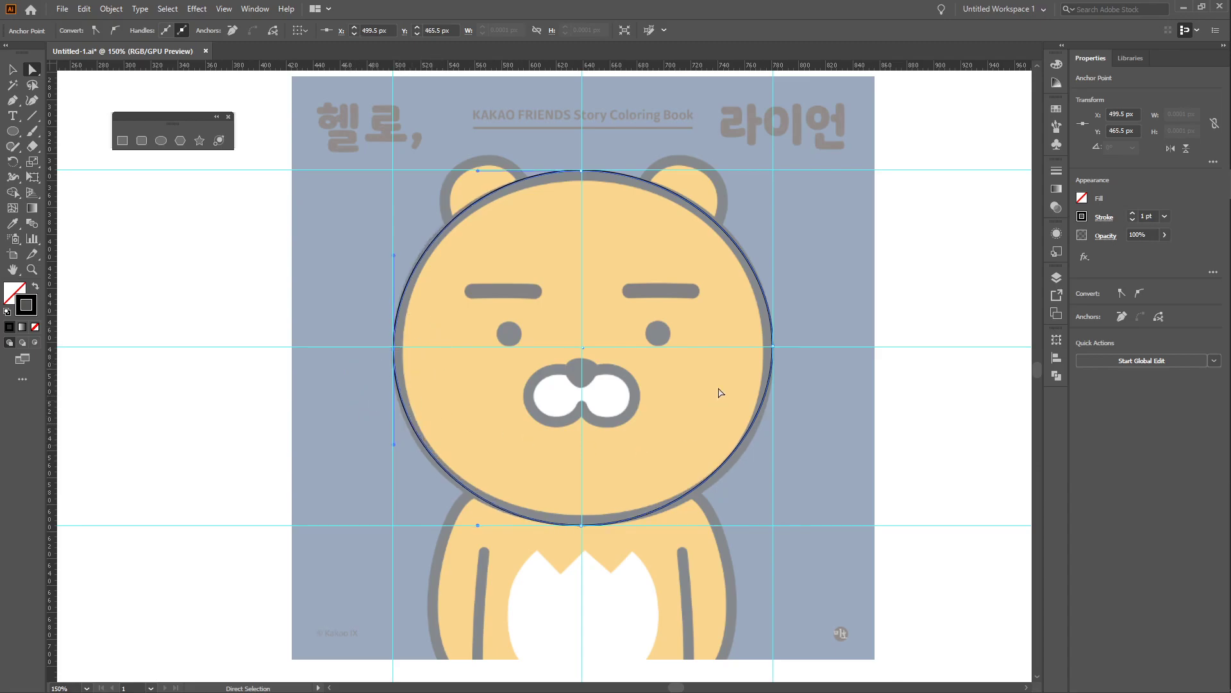
click(847, 418)
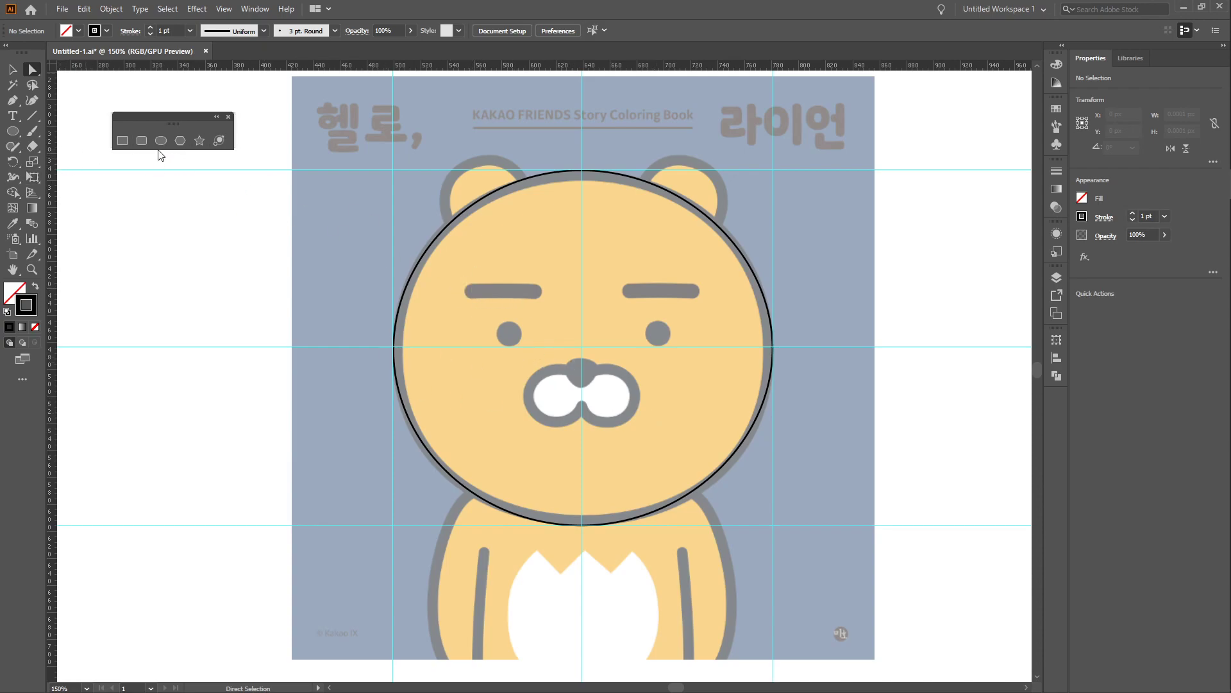
Draw a horizontal line about 56 px long over the left eyebrow and nudge it to the eyebrow's middle.
click(32, 115)
drag(467, 289, 542, 288)
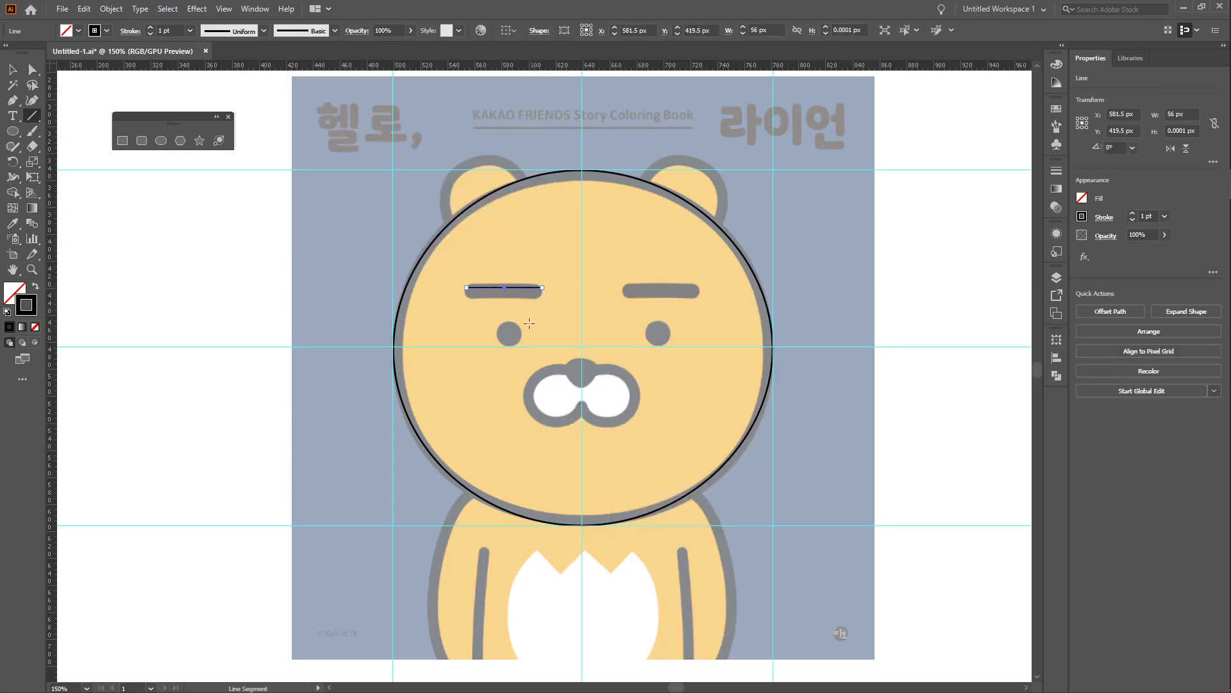
key(Down)
key(Down)
key(Down)
Show the full stroke options and set the eyebrow line's weight to 10 pt.
click(1056, 171)
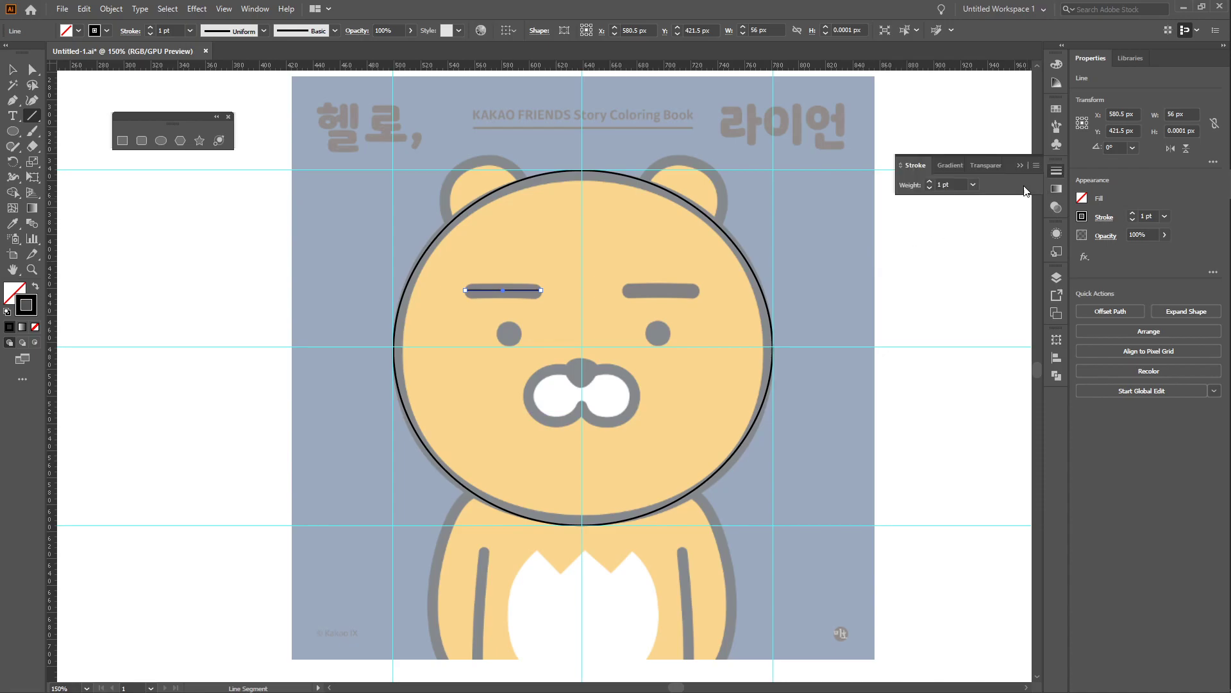
click(902, 167)
click(947, 182)
click(947, 182)
click(948, 182)
click(947, 182)
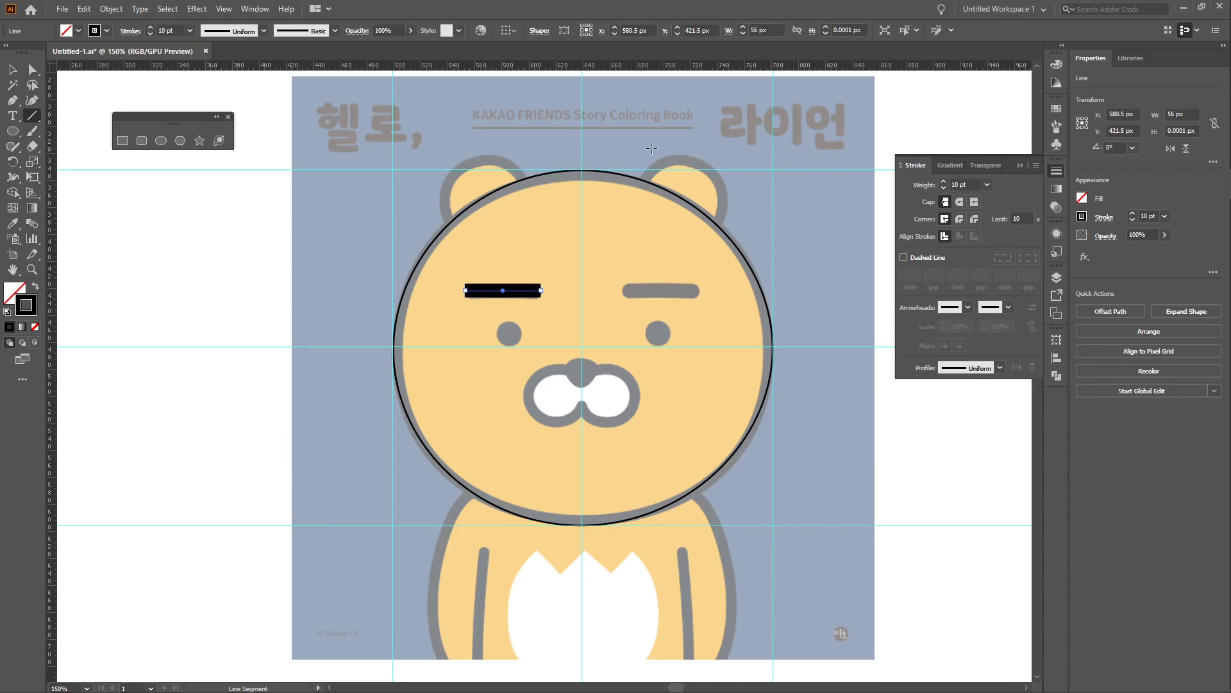
key(ctrl+shift+a)
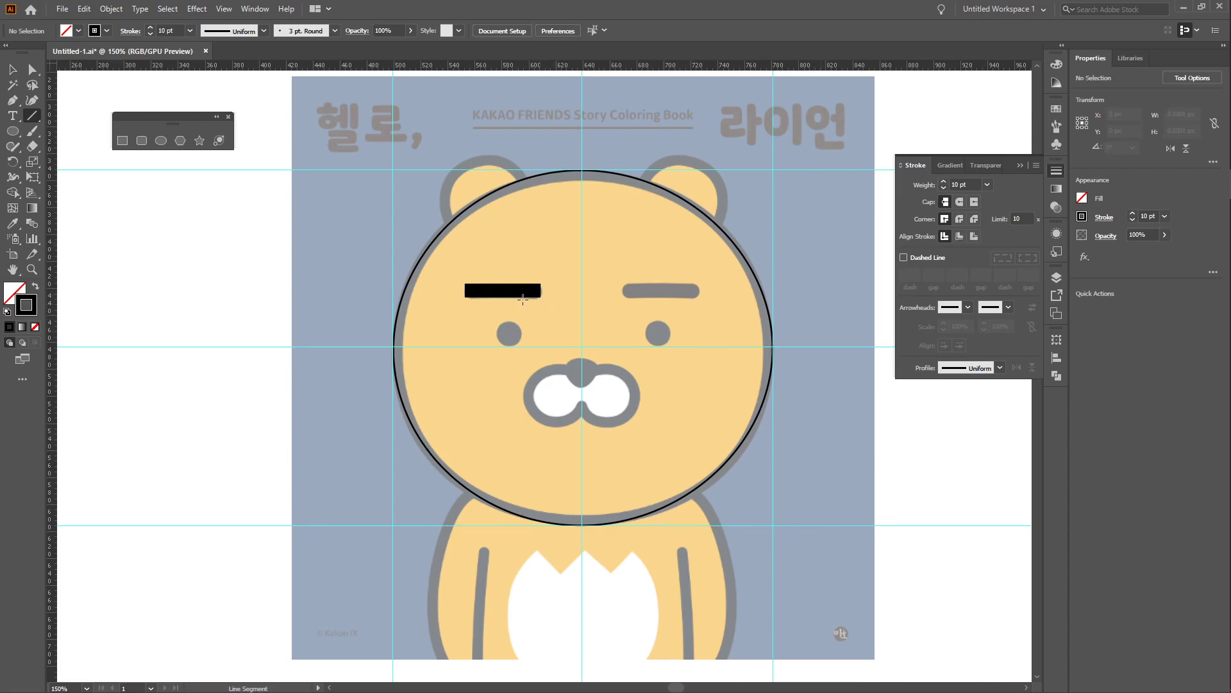
Give the eyebrow line round caps and set its stroke weight to 11 pt.
ctrl+click(522, 298)
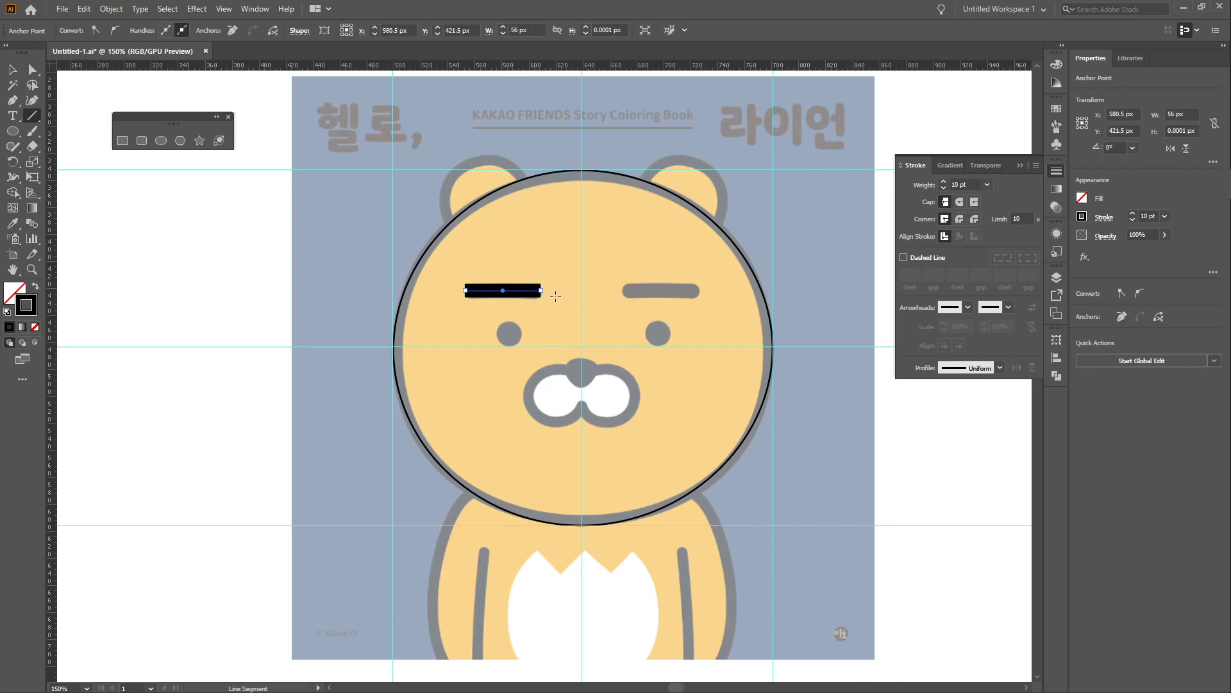
click(959, 203)
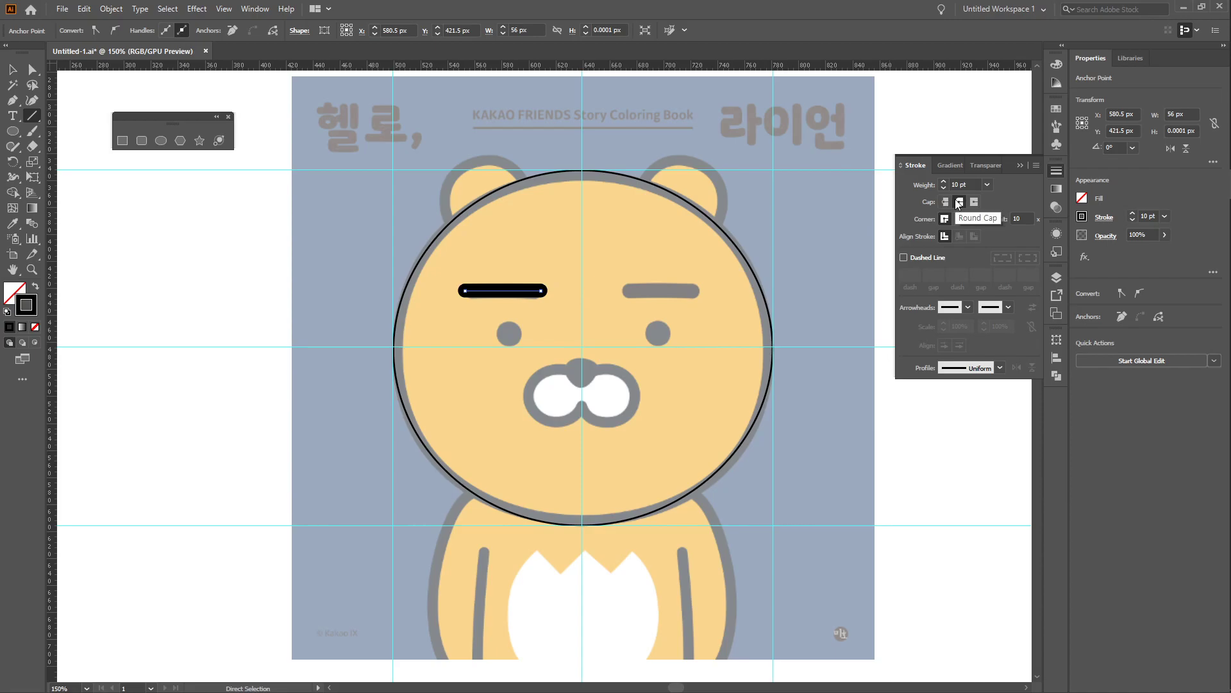
click(943, 181)
key(v)
click(252, 298)
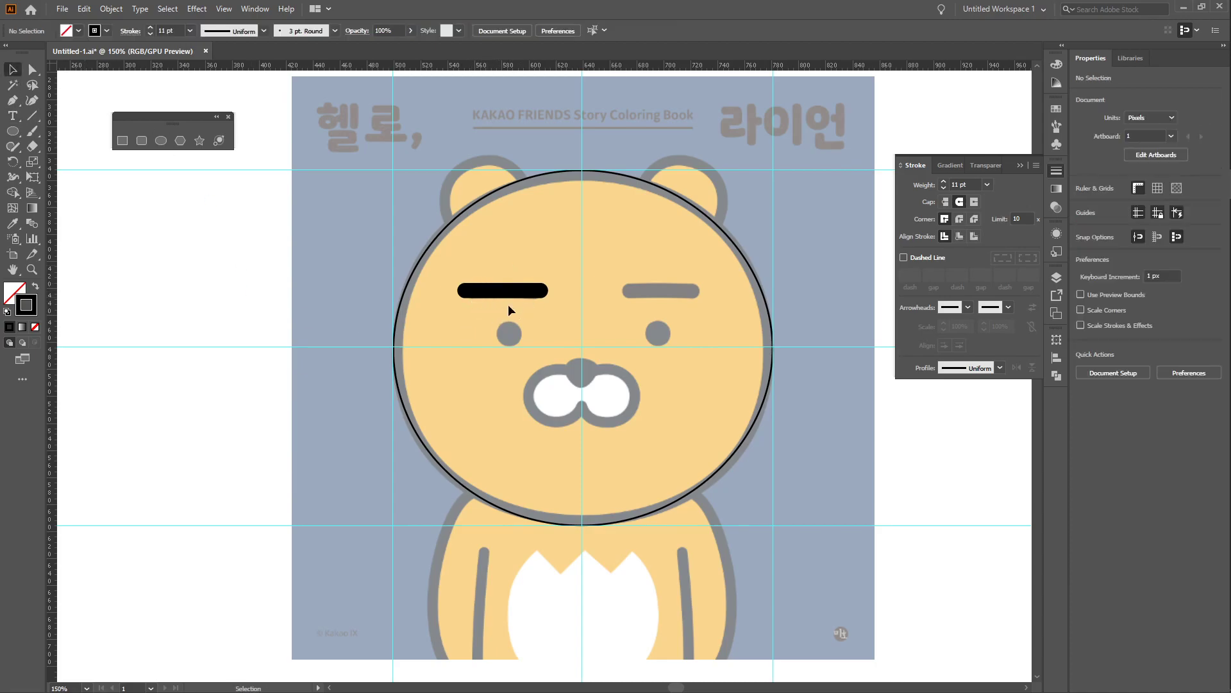
Draw a circle about 19 px wide over the left eye and give it a black fill with no stroke.
click(161, 140)
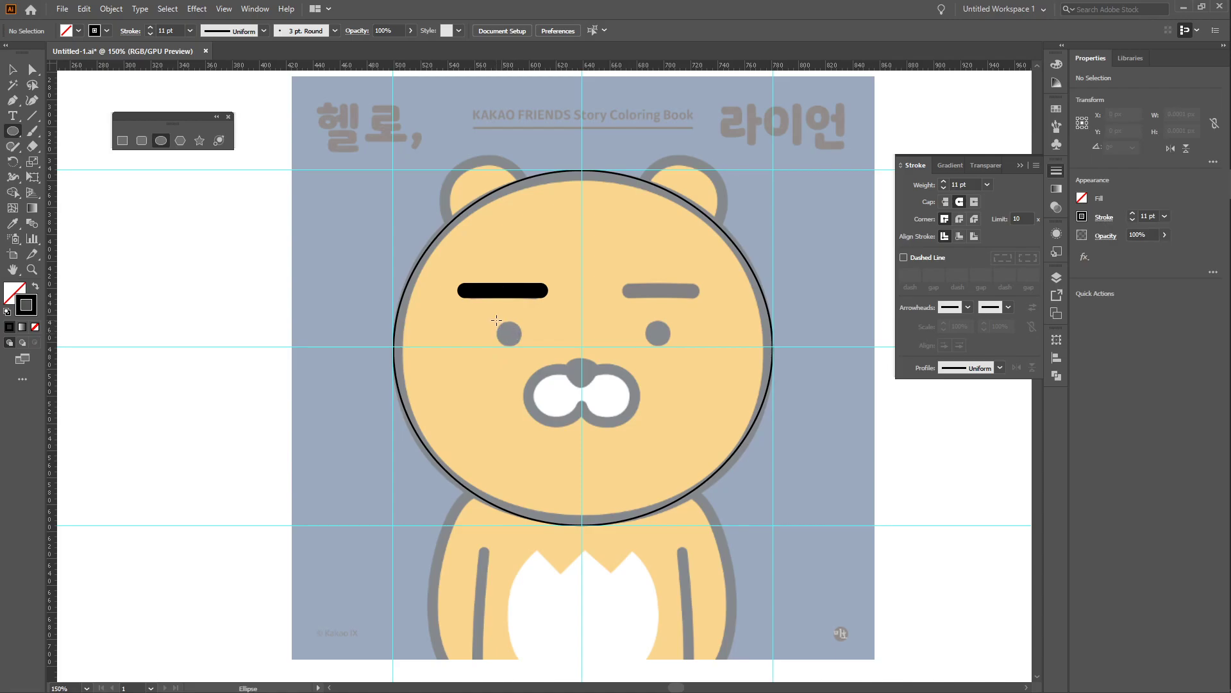
drag(497, 319, 525, 348)
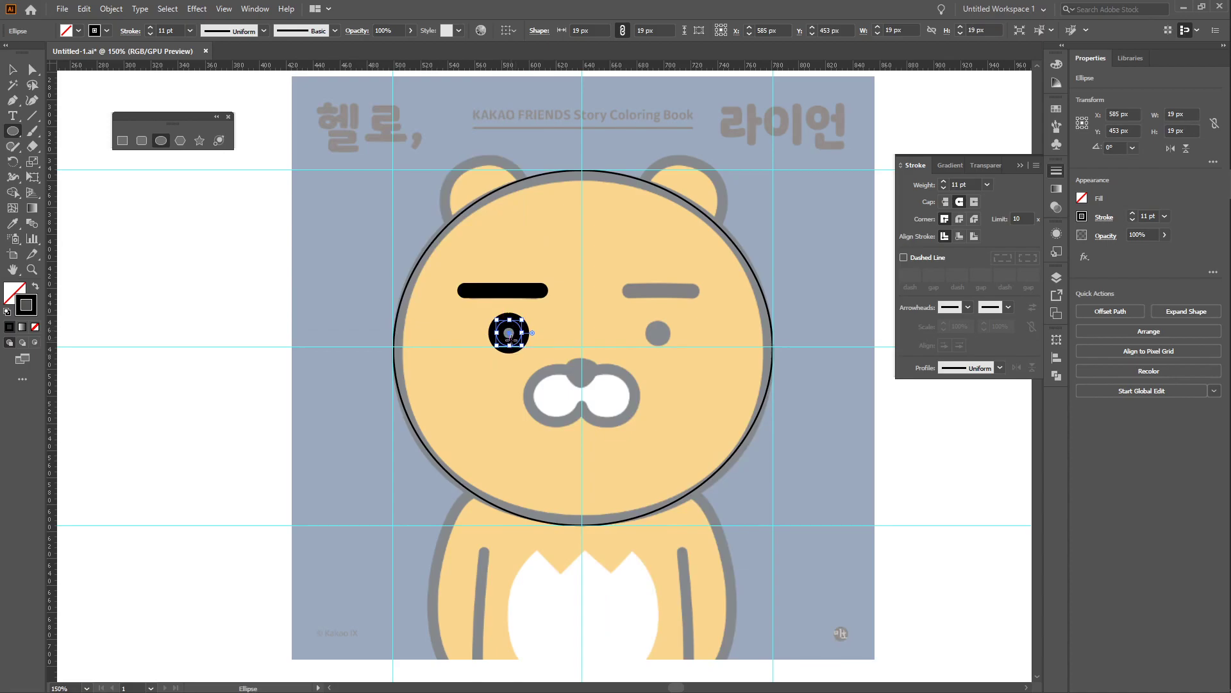
click(1055, 65)
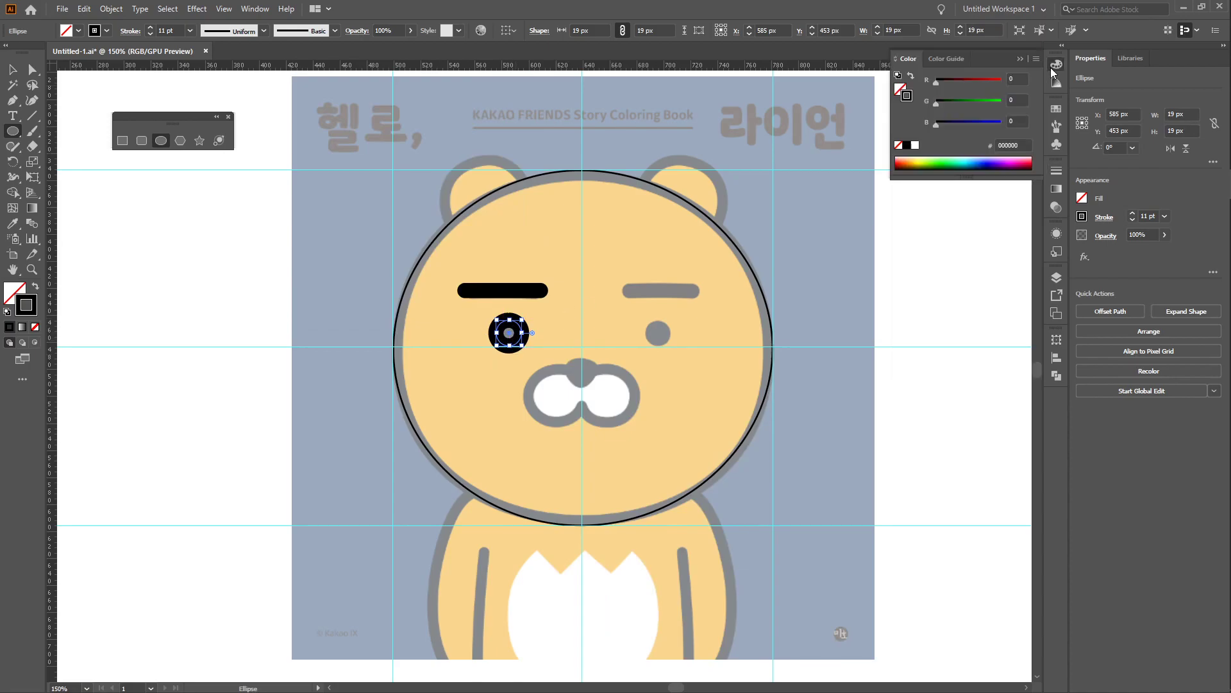
click(912, 78)
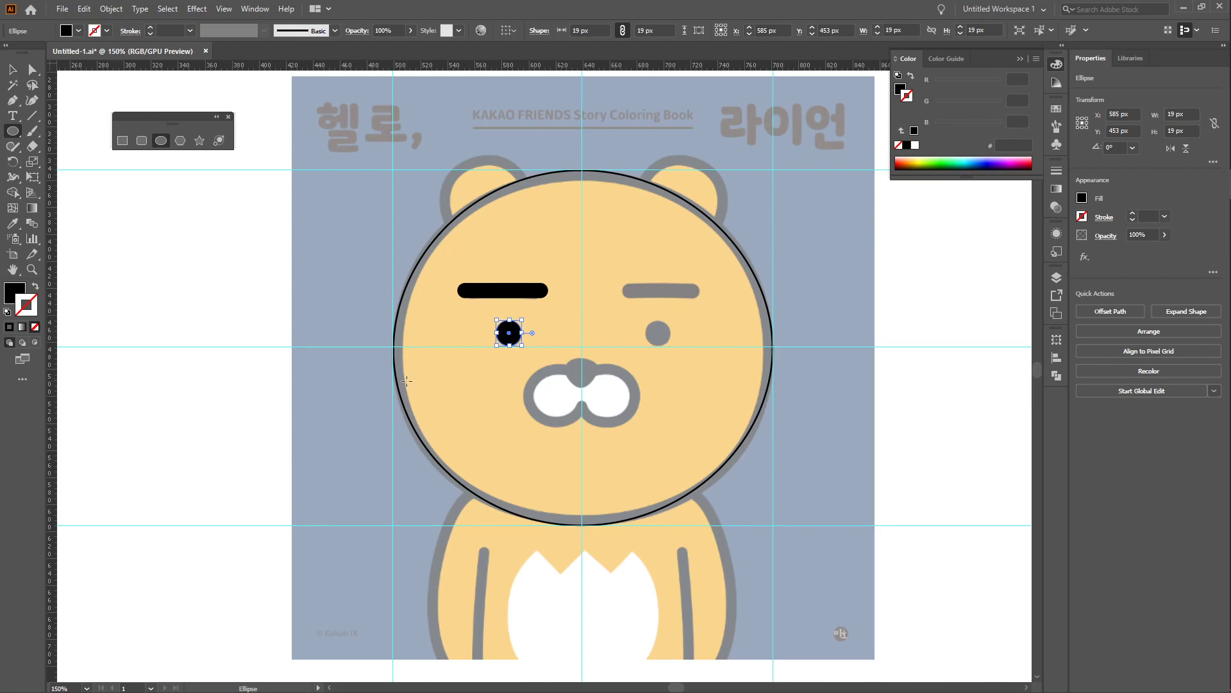
ctrl+click(319, 386)
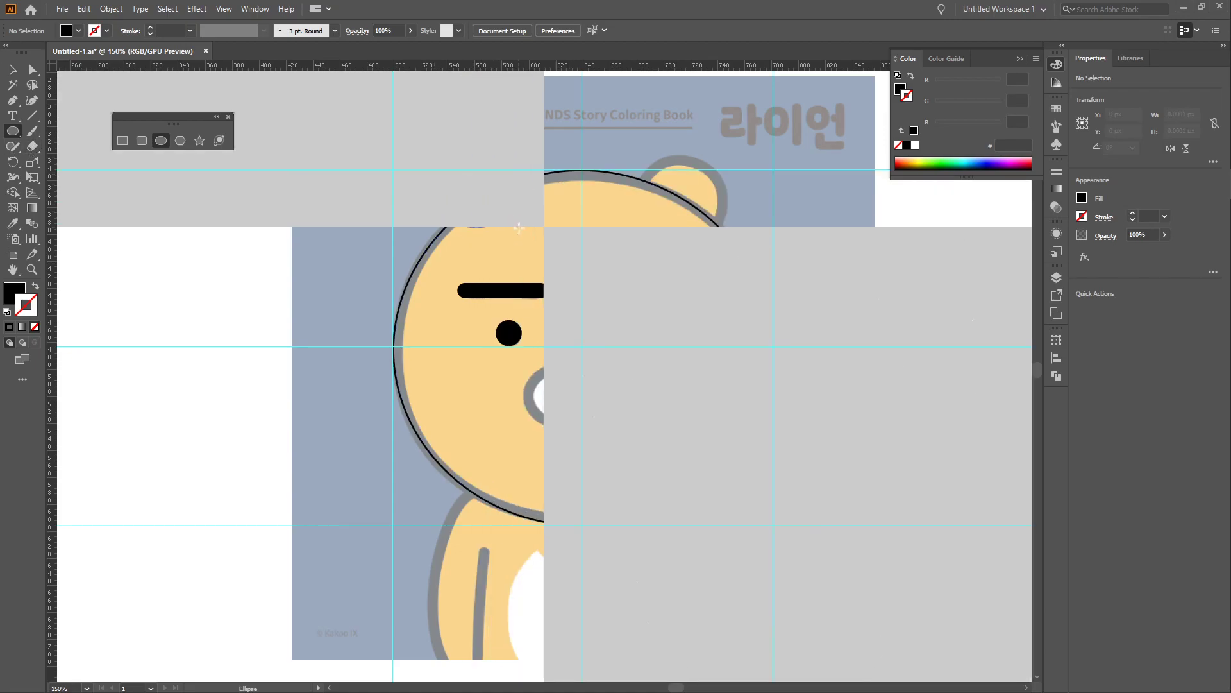
Draw an ellipse about 69 by 62 px aligned to the left ear, with a black stroke and no fill.
drag(528, 240, 436, 157)
key(Right)
key(Right)
key(Right)
key(Right)
key(Up)
key(Up)
key(Right)
key(Right)
key(Down)
key(Left)
key(Left)
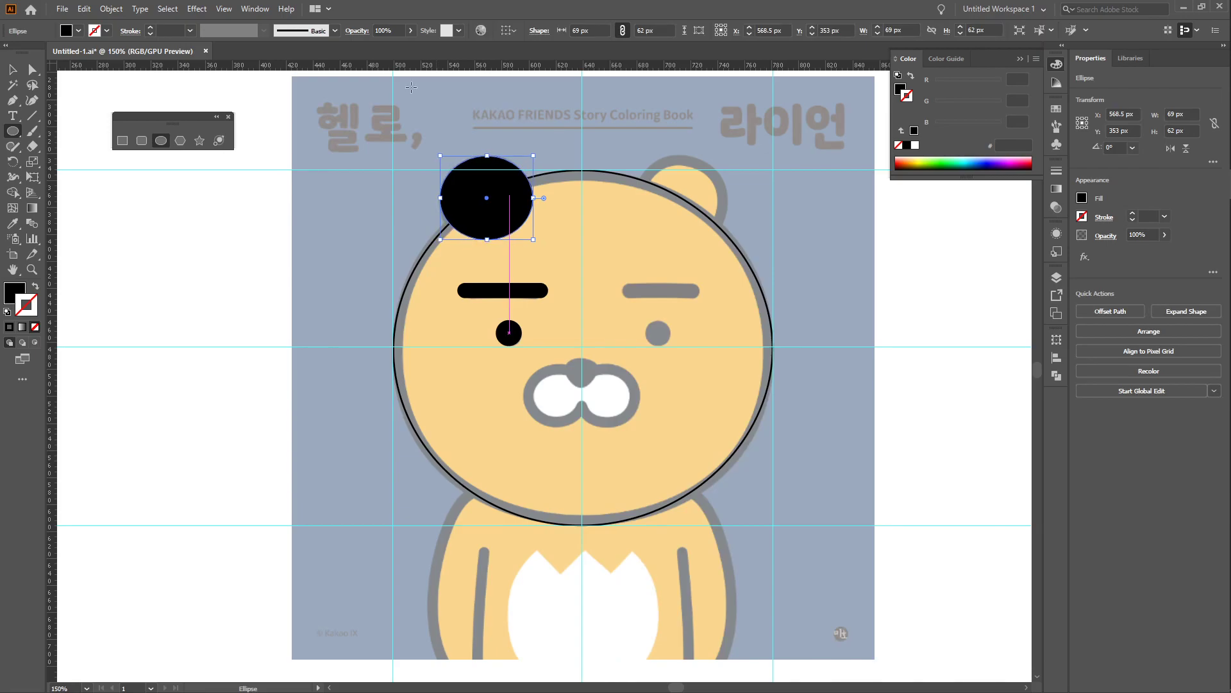
click(911, 78)
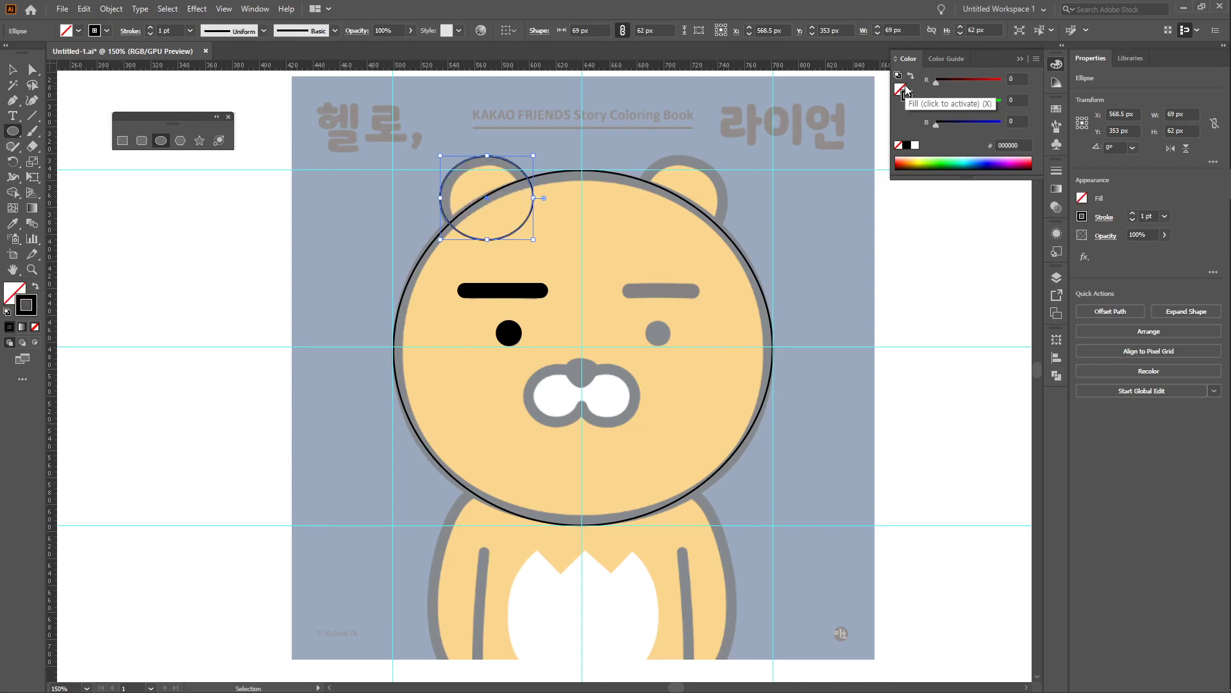
key(ctrl+shift+a)
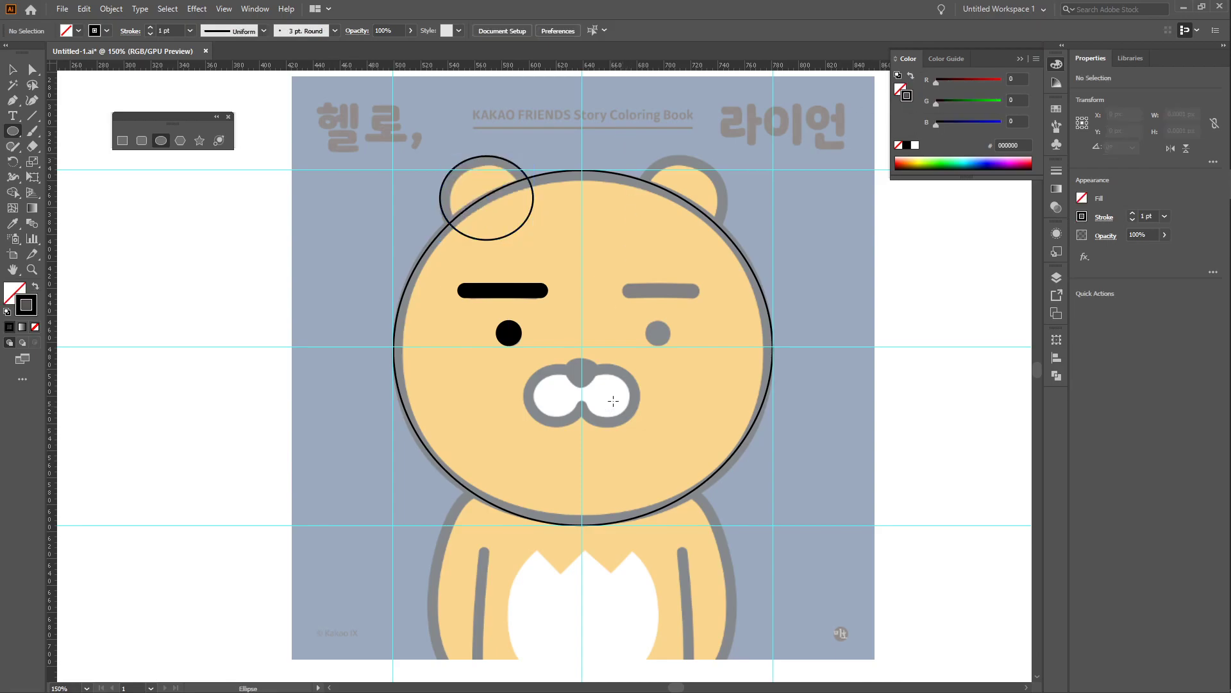
Align the left ear ellipse's stroke to the inside and set its weight to 8 pt.
key(v)
click(518, 167)
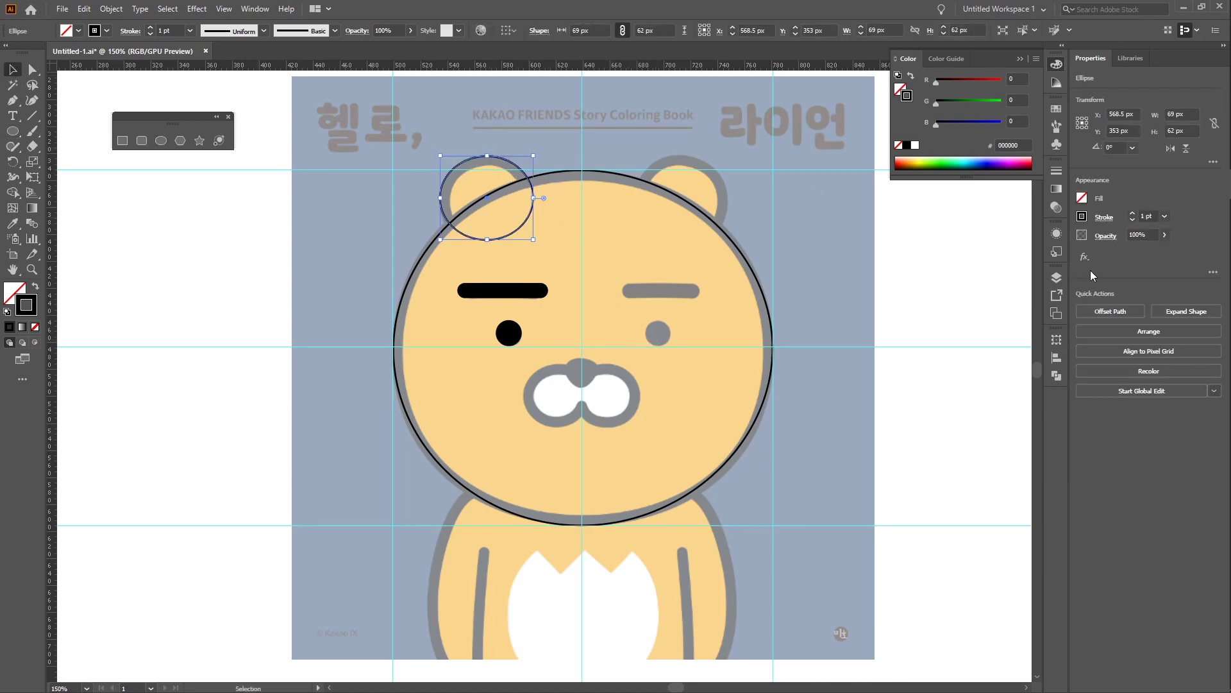
click(1052, 174)
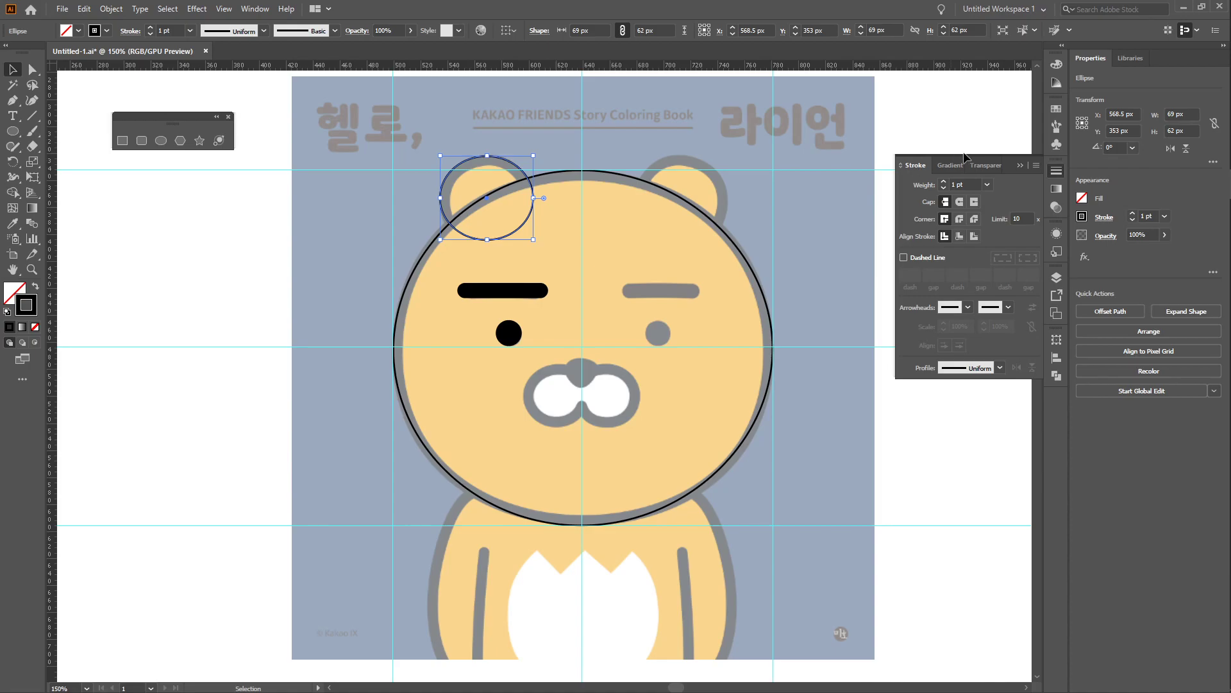
click(959, 236)
click(943, 182)
click(944, 182)
click(943, 182)
click(944, 182)
click(944, 183)
click(944, 182)
click(943, 182)
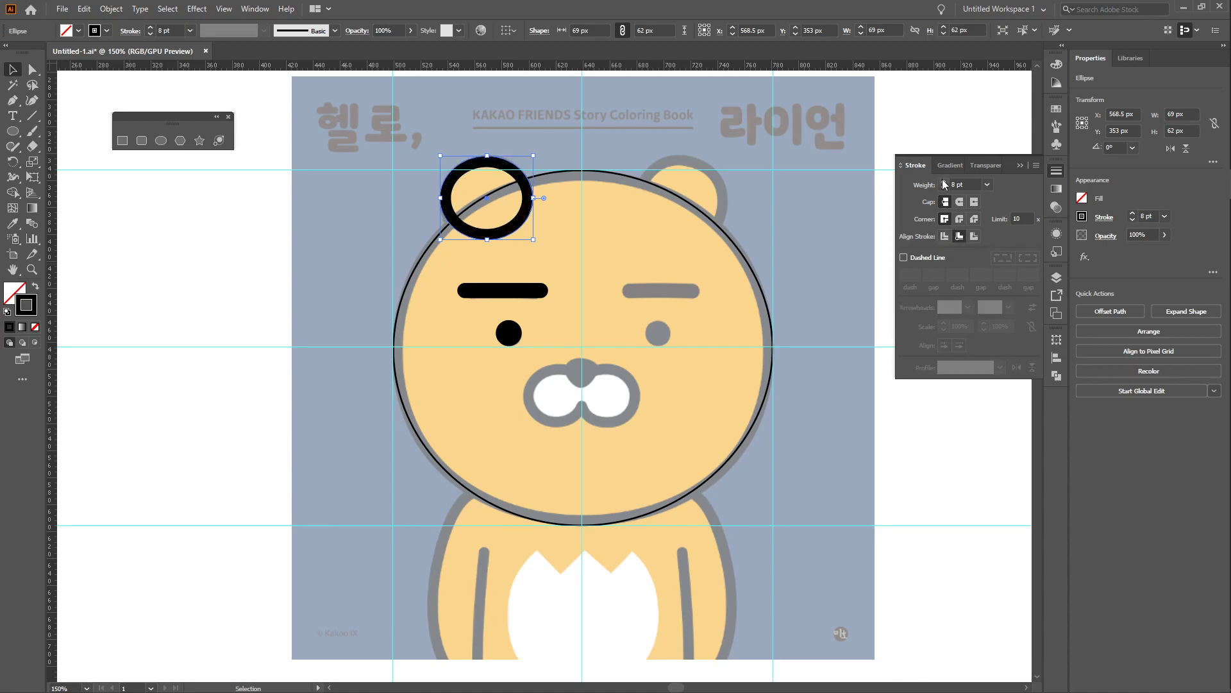
Align the head ellipse's stroke to the inside and set its weight to 9 pt.
click(621, 177)
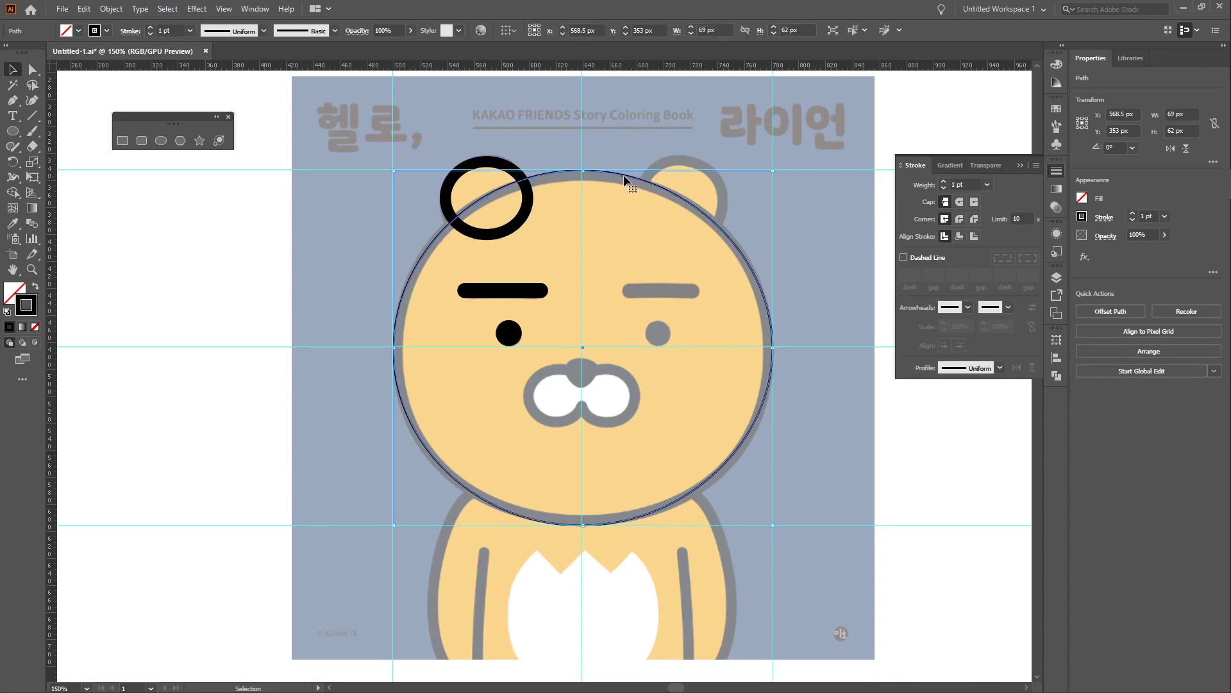
click(959, 237)
click(944, 182)
click(944, 182)
click(944, 181)
click(944, 181)
click(943, 181)
click(944, 182)
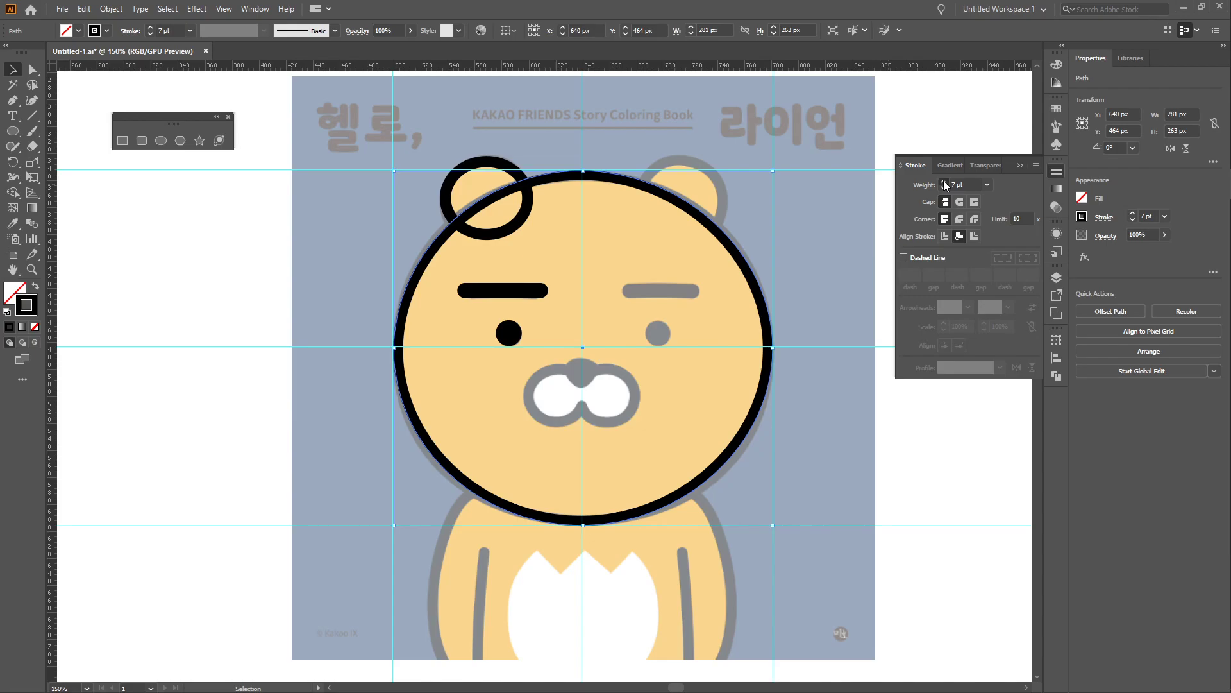
click(943, 182)
click(944, 181)
click(784, 322)
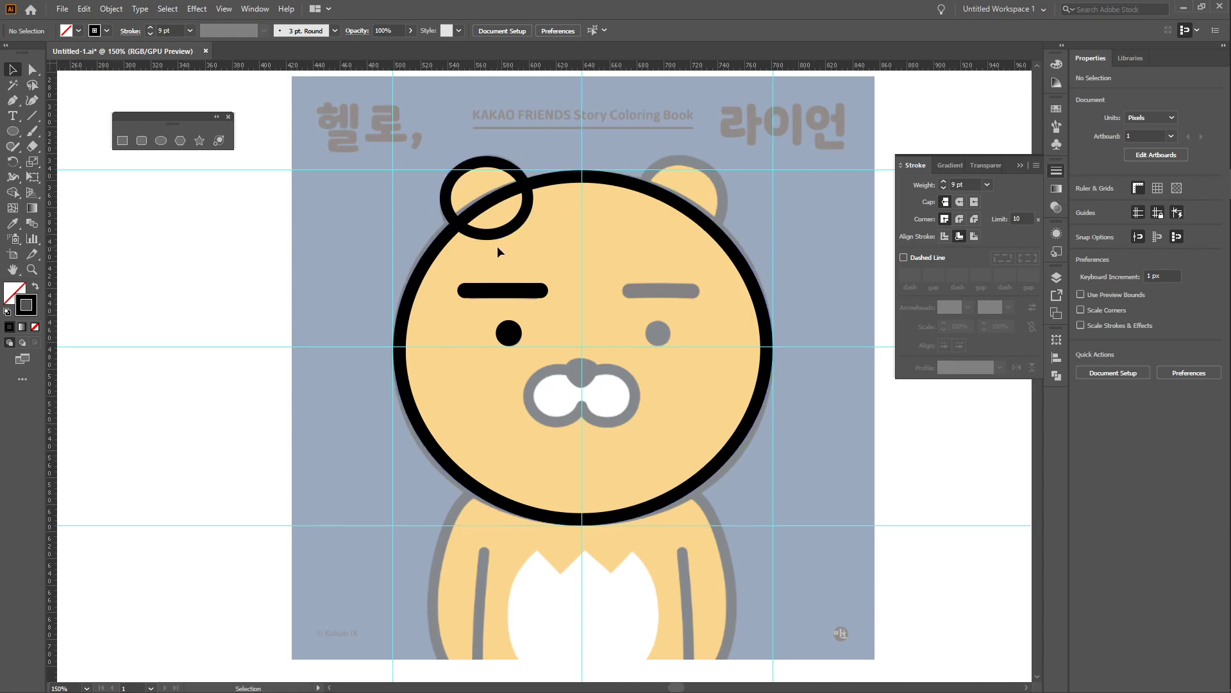
Fill the head and left ear ellipses with yellow (#FFD573).
click(493, 217)
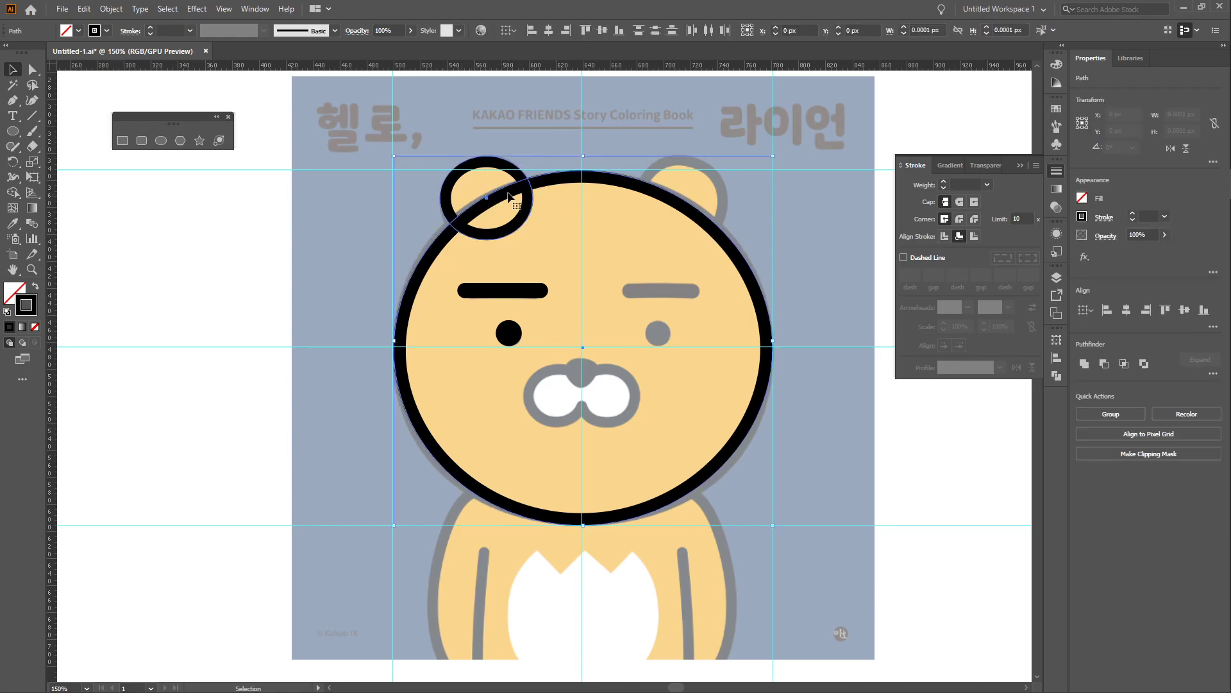
click(1056, 64)
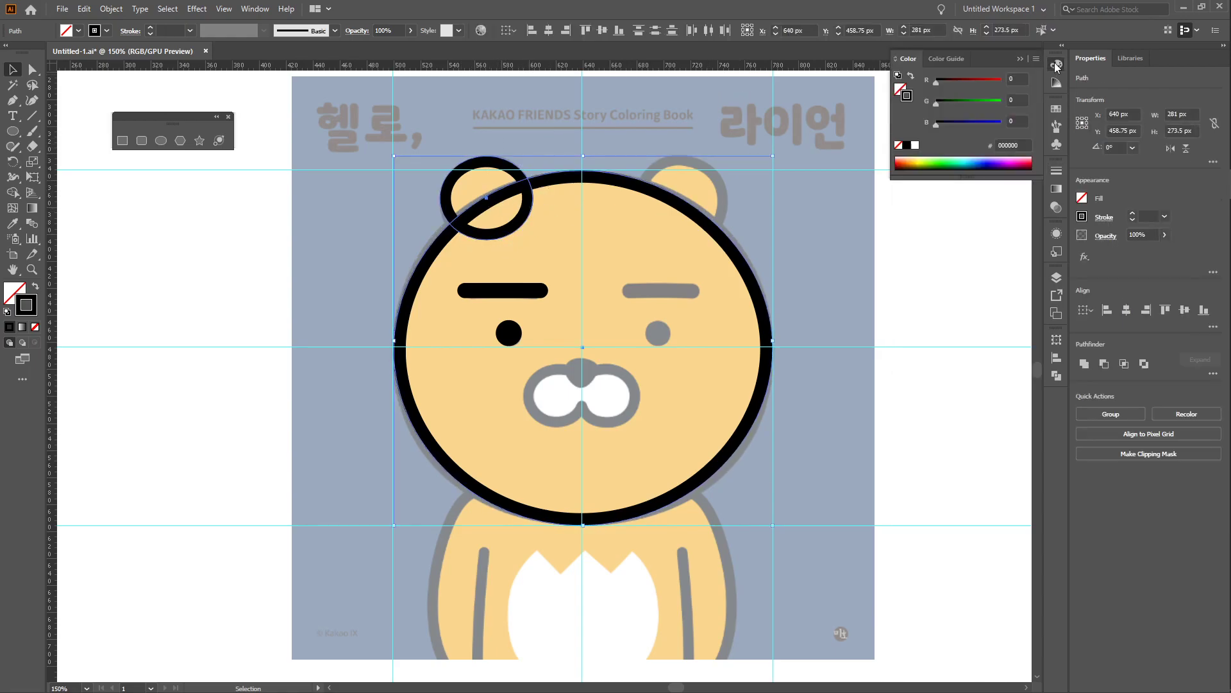
click(914, 158)
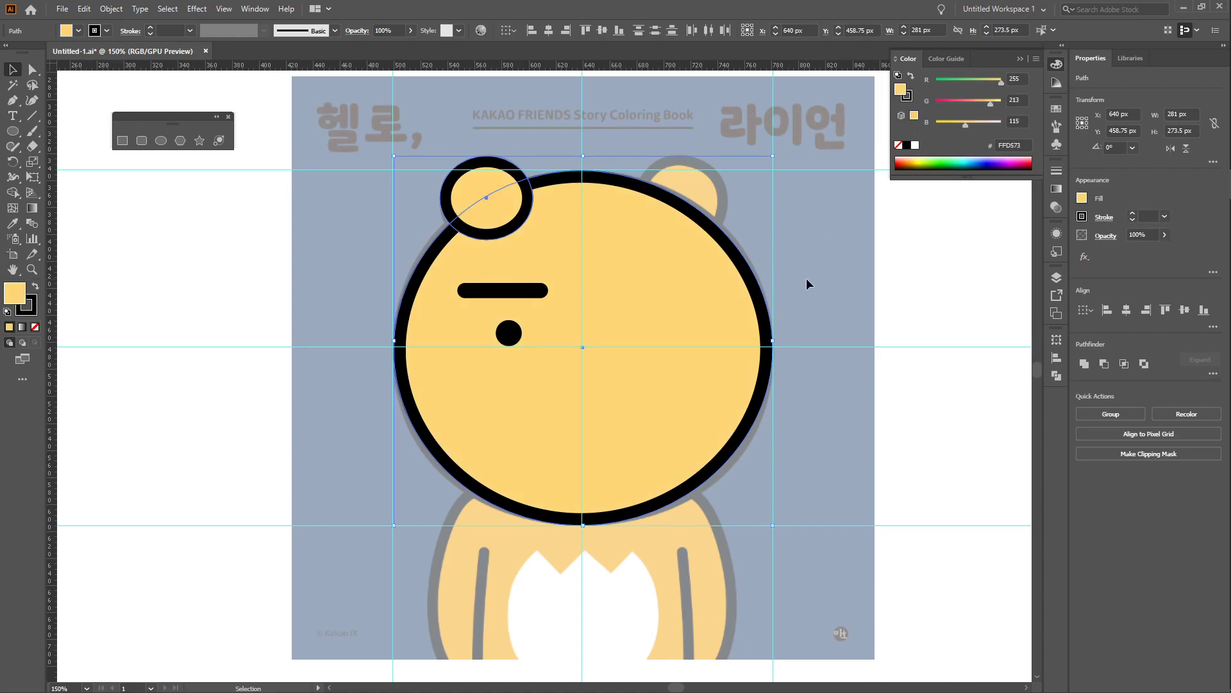
click(1011, 309)
click(1053, 68)
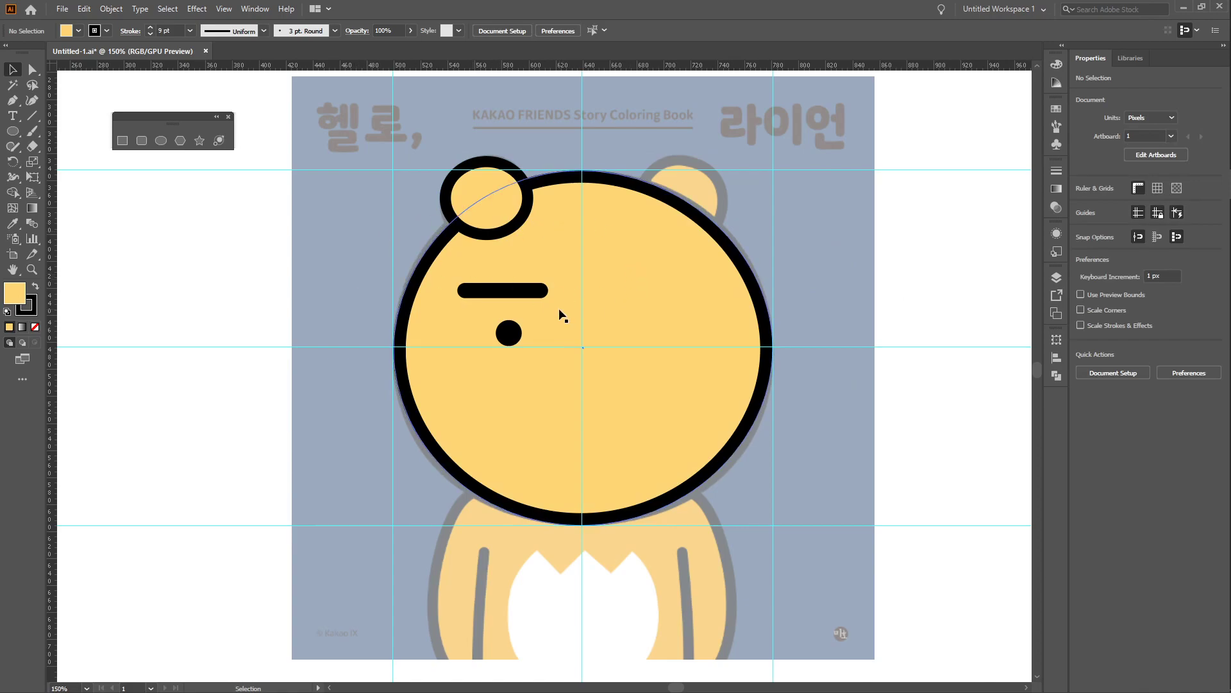
Examine the stacking-order options available for the left ear ellipse.
click(516, 205)
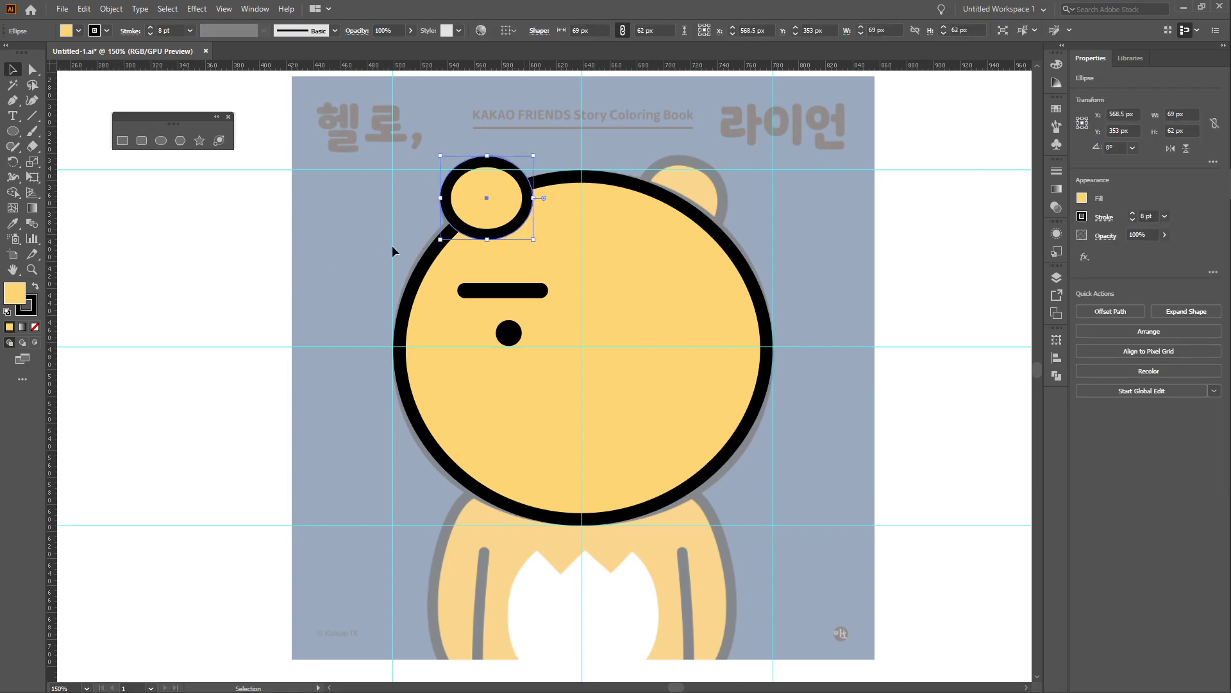
click(333, 310)
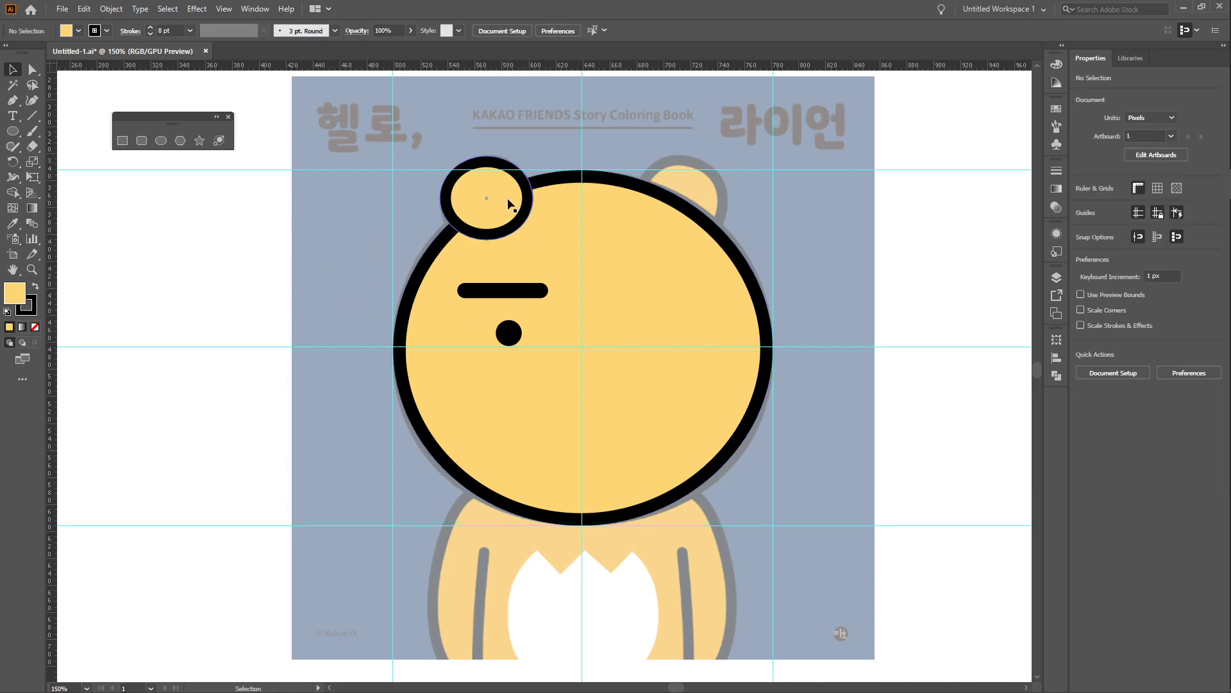
click(587, 264)
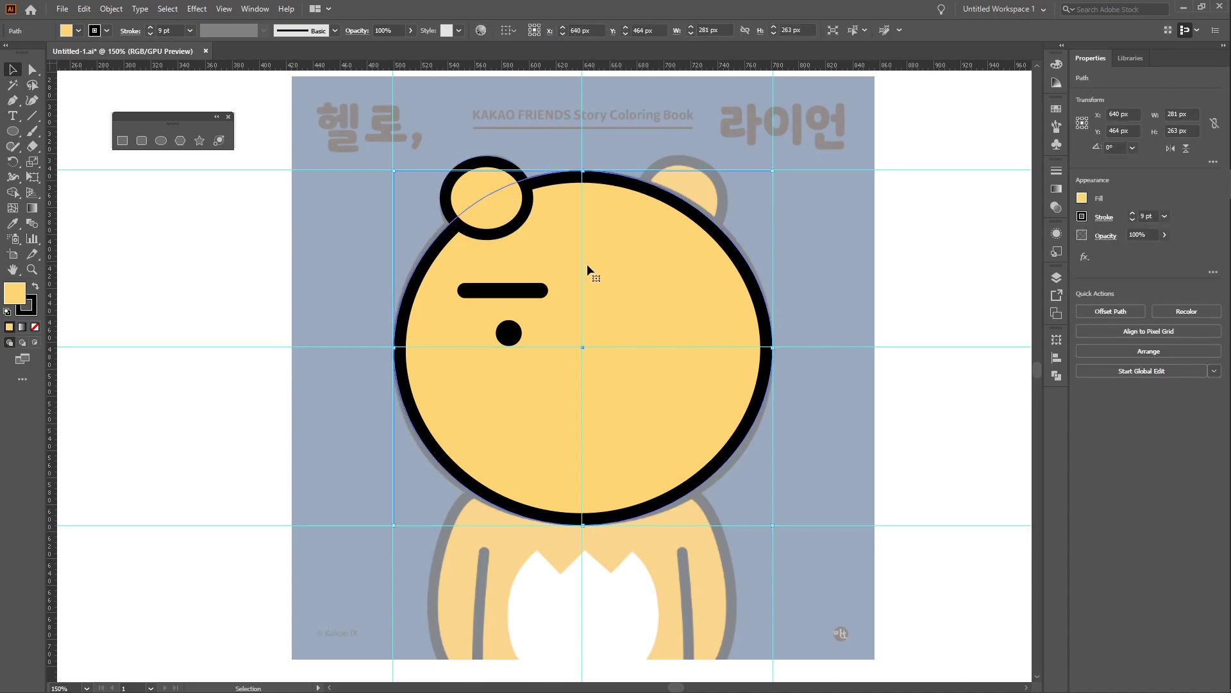
click(474, 166)
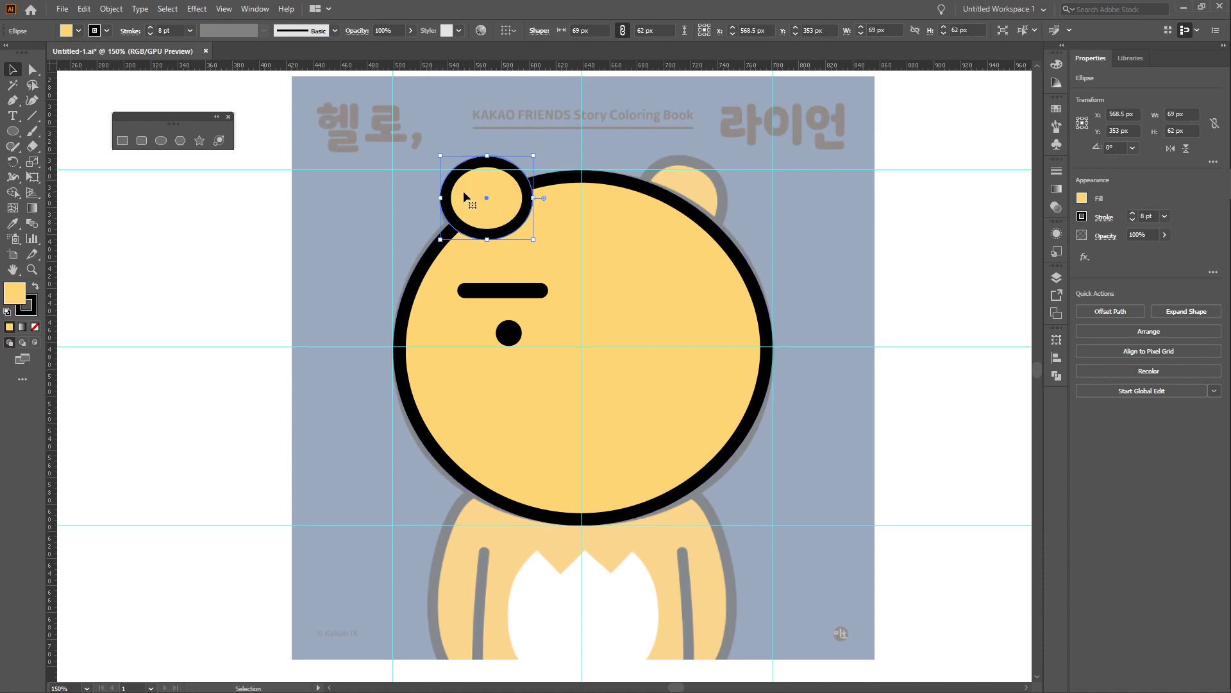
right_click(508, 188)
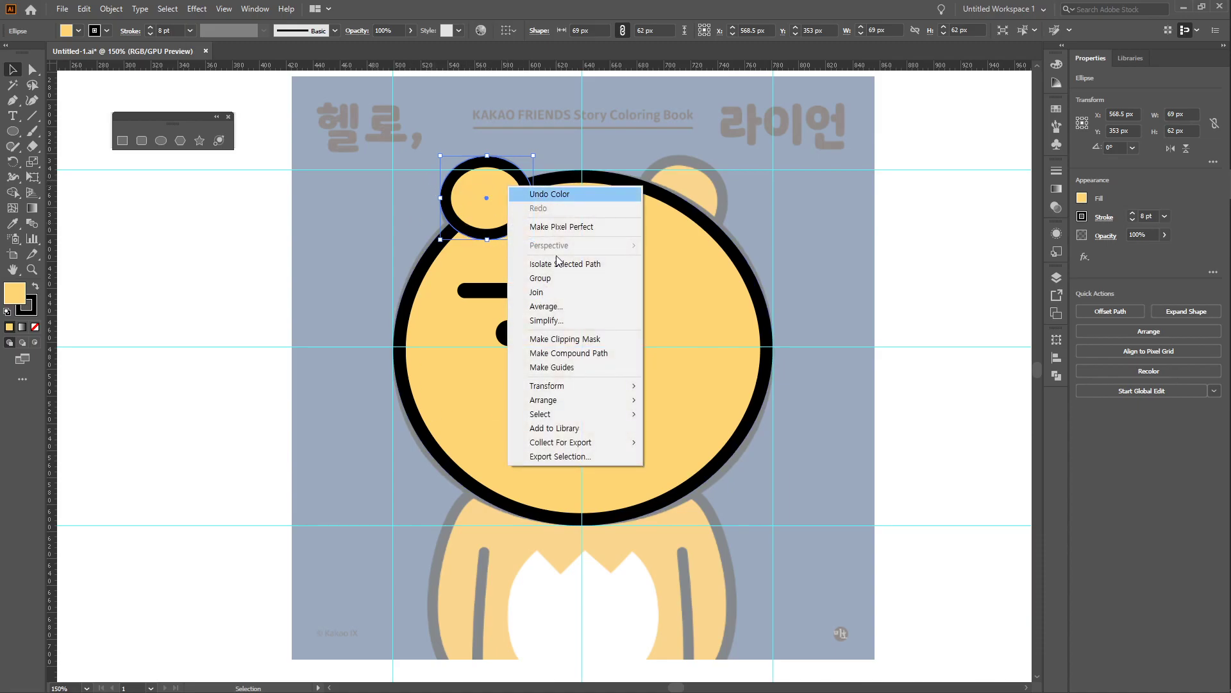
mouse_move(637, 410)
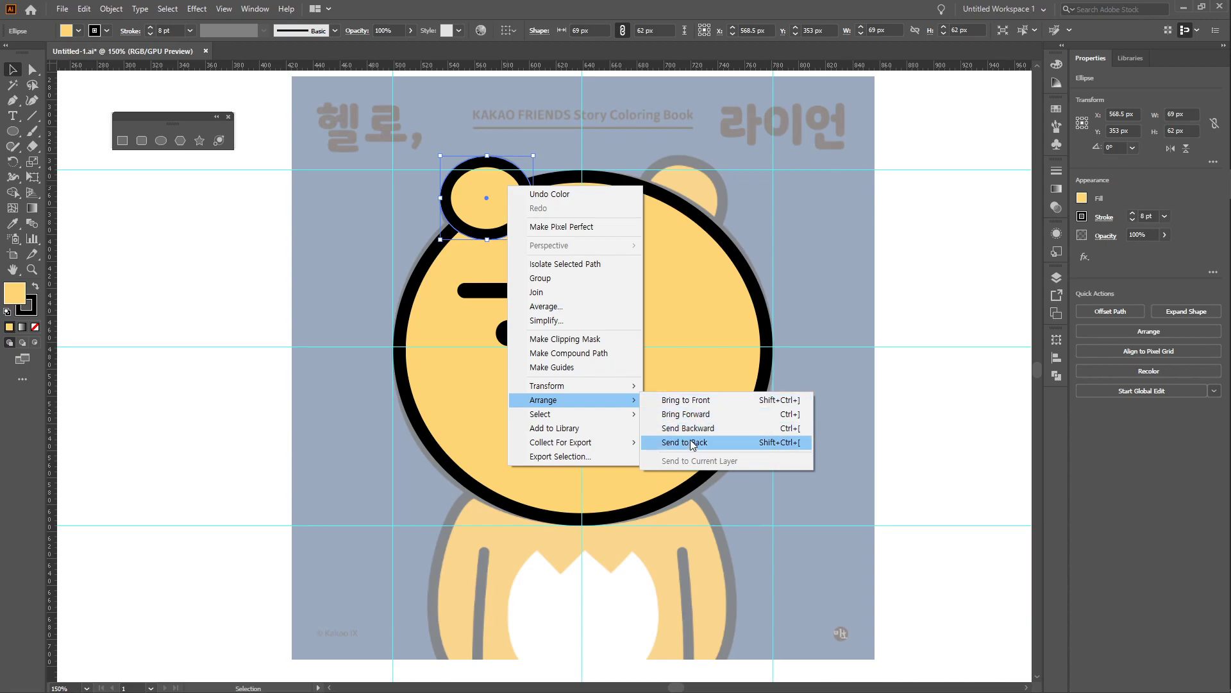
click(338, 290)
click(338, 295)
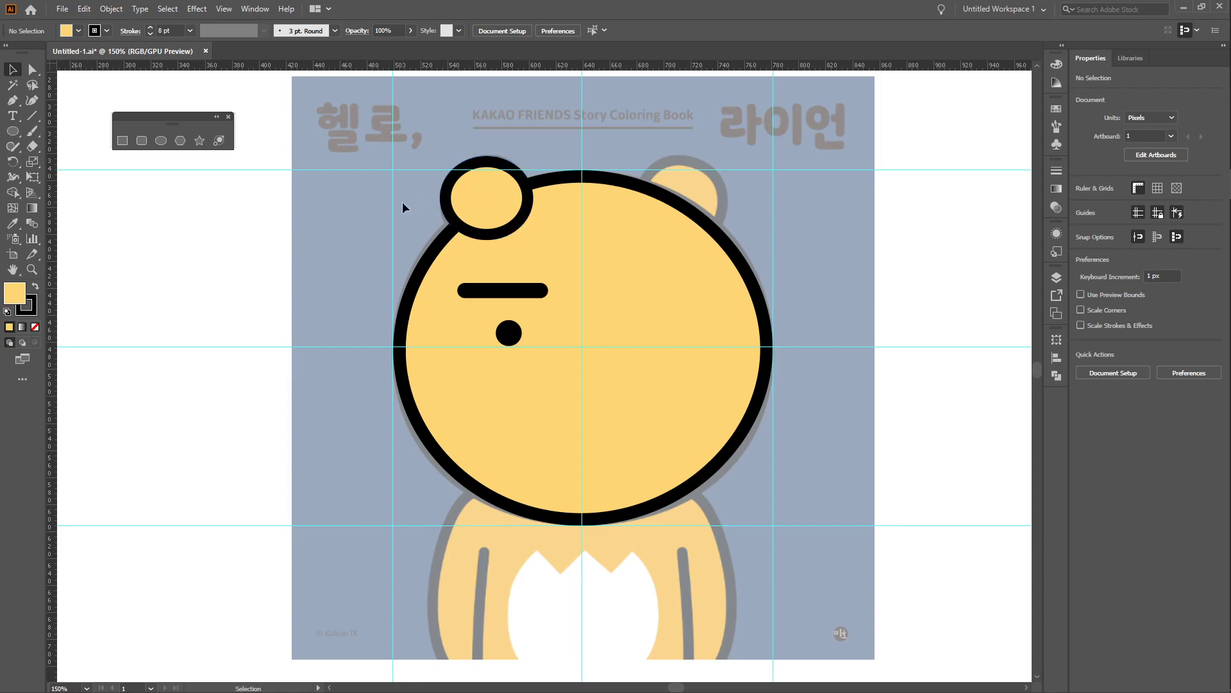
right_click(486, 170)
mouse_move(589, 391)
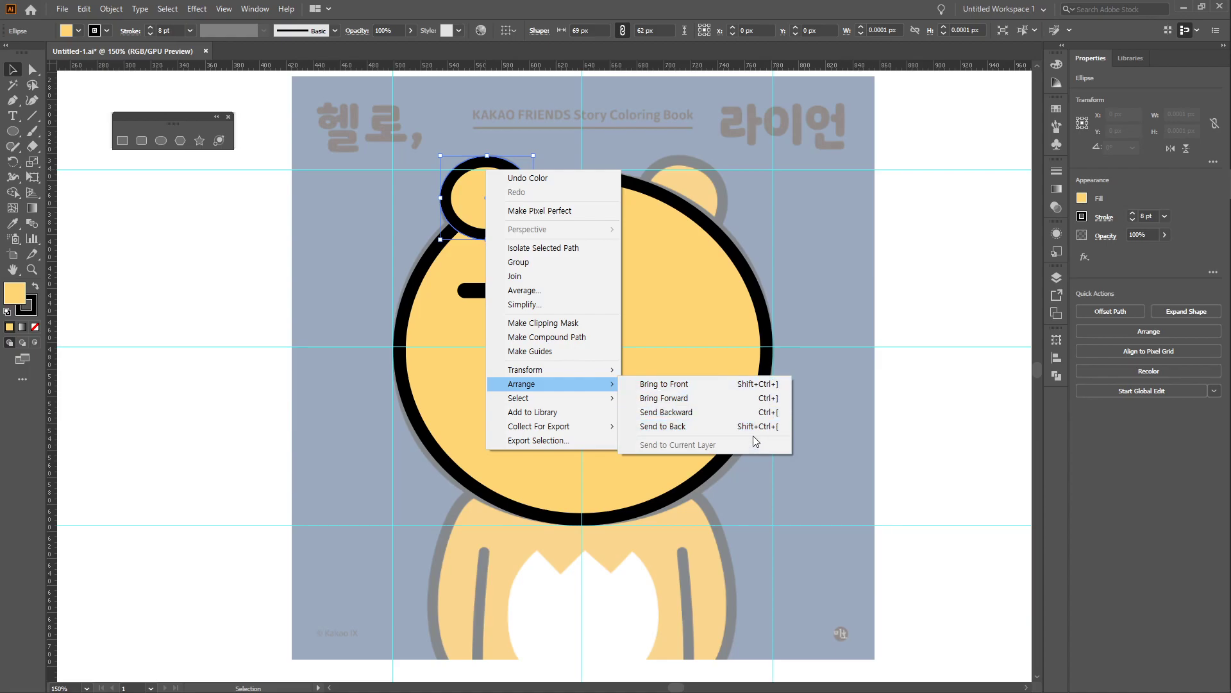
click(810, 374)
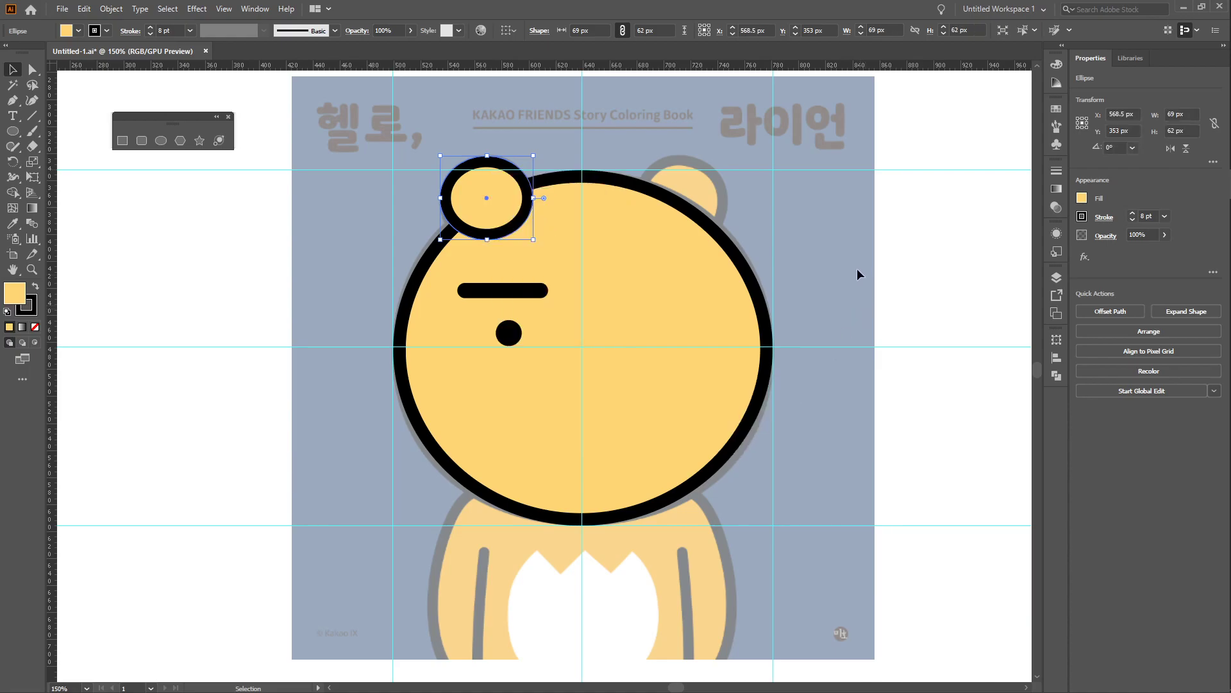
right_click(473, 195)
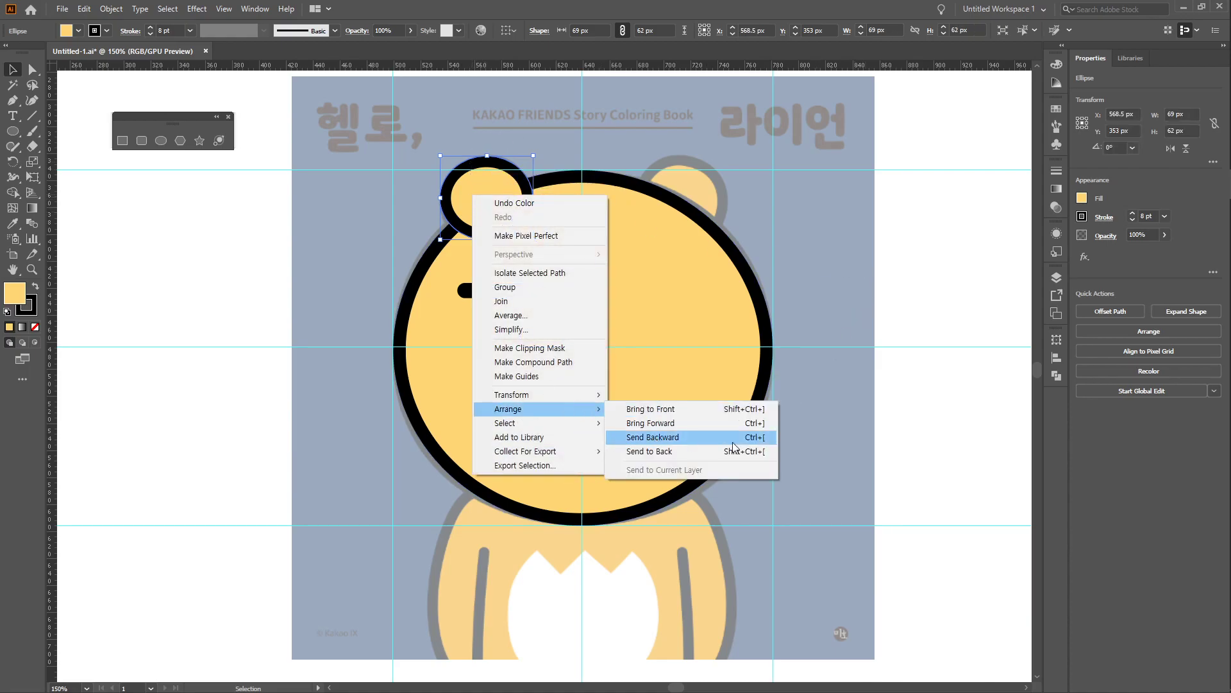
click(764, 434)
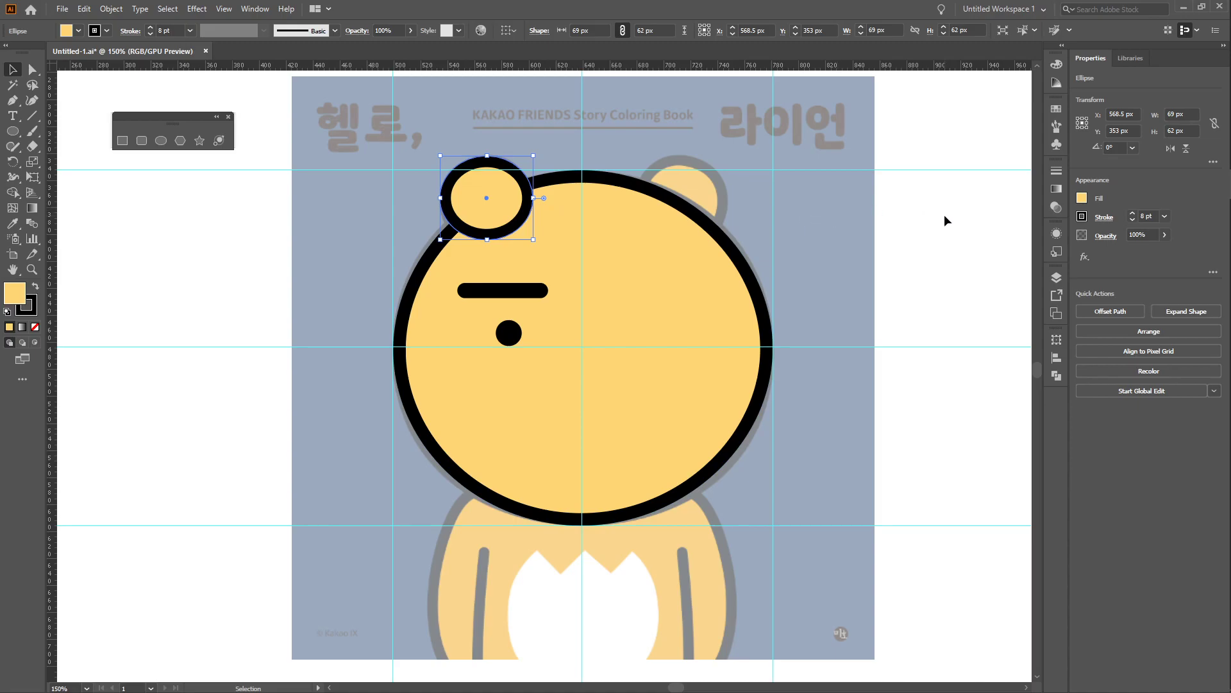
Send the left ear ellipse to the back so it sits behind the head.
key(a)
key(ctrl+shift+bracketleft)
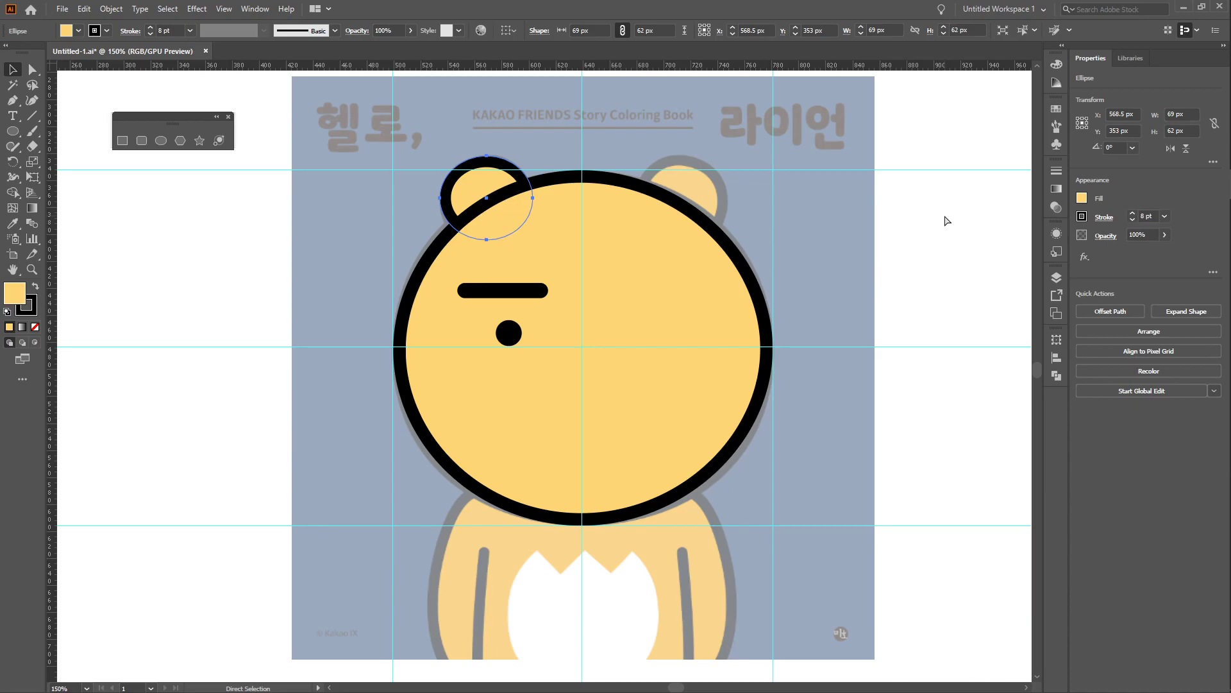
key(v)
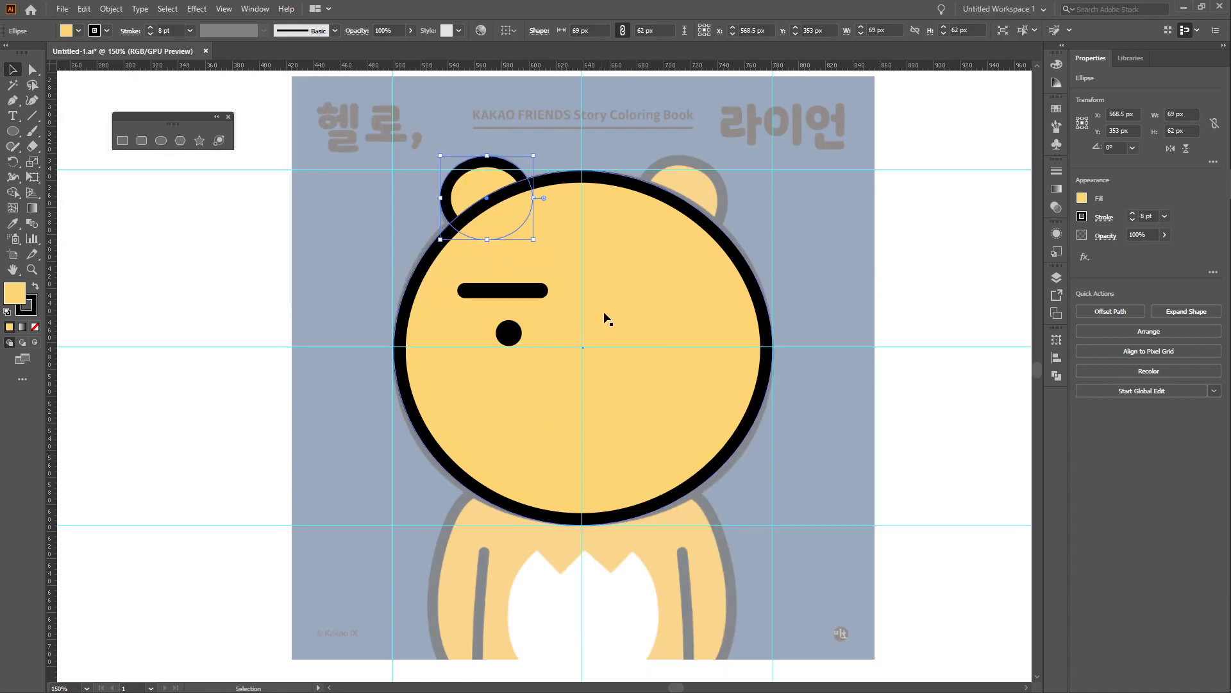
click(860, 301)
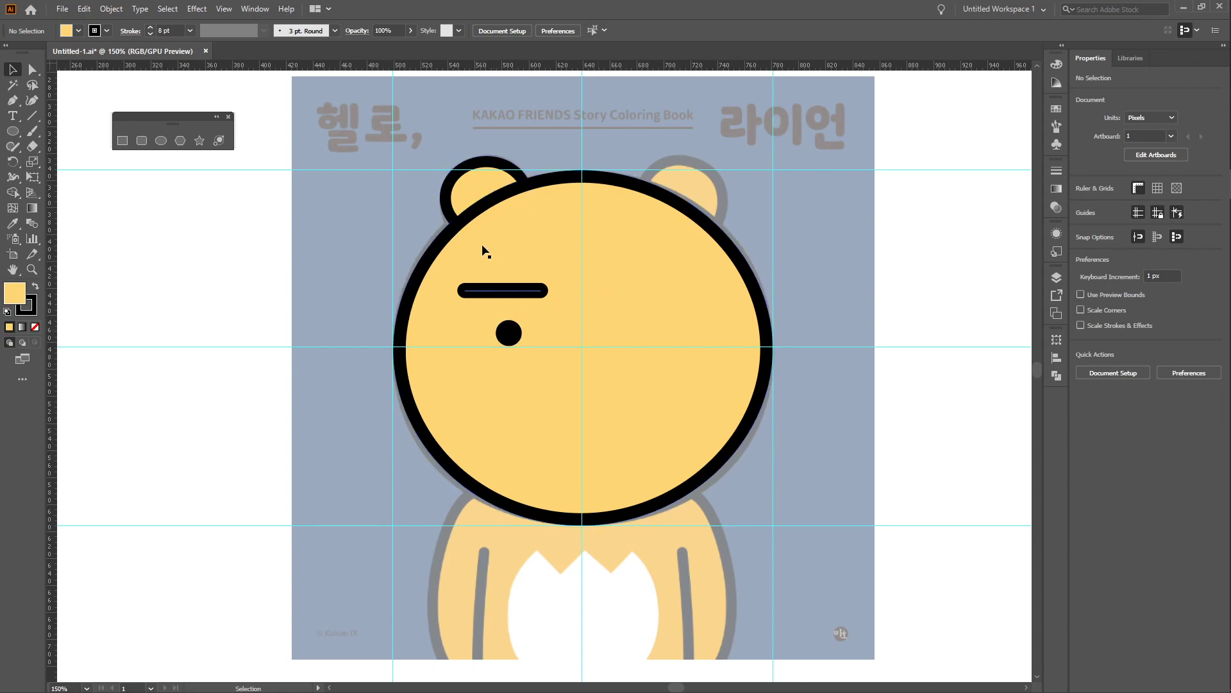
click(468, 192)
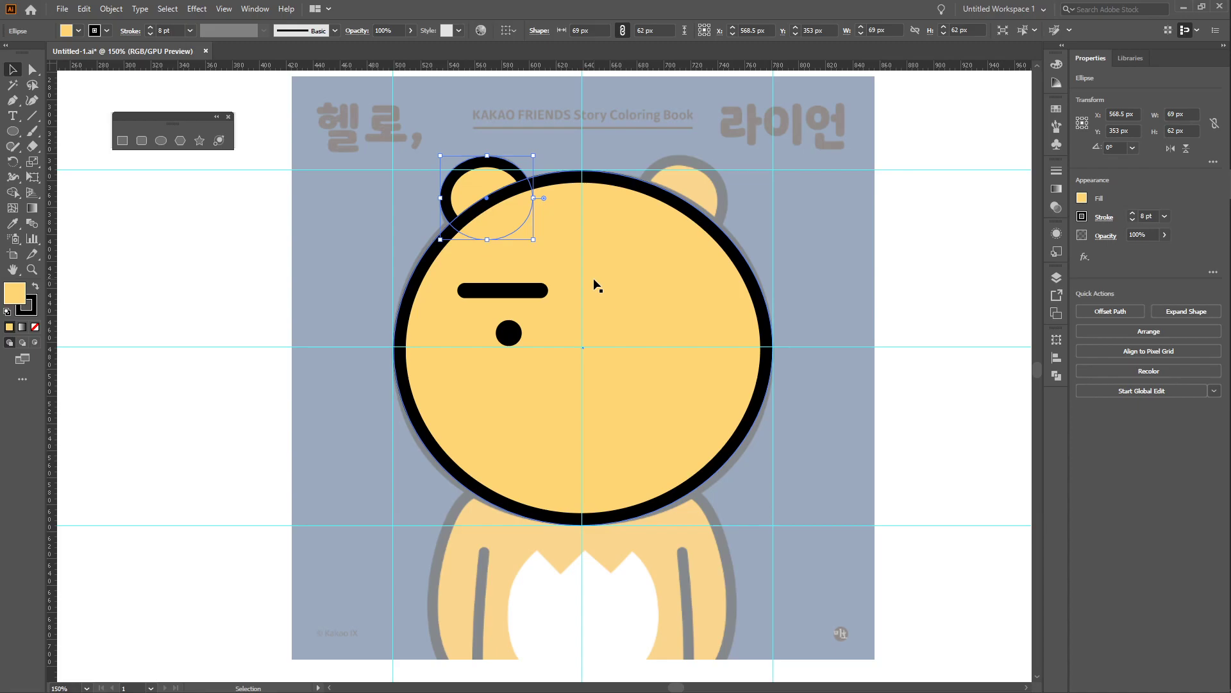
click(807, 200)
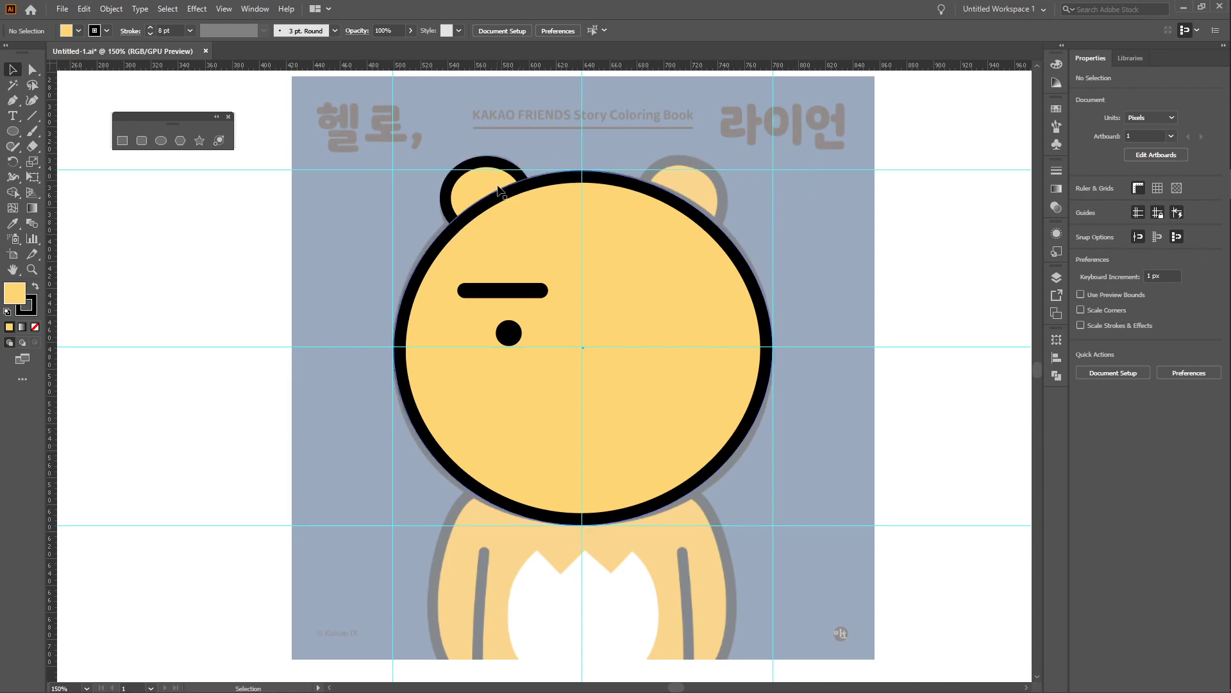
Remove the fill from the head and left ear ellipses.
click(490, 217)
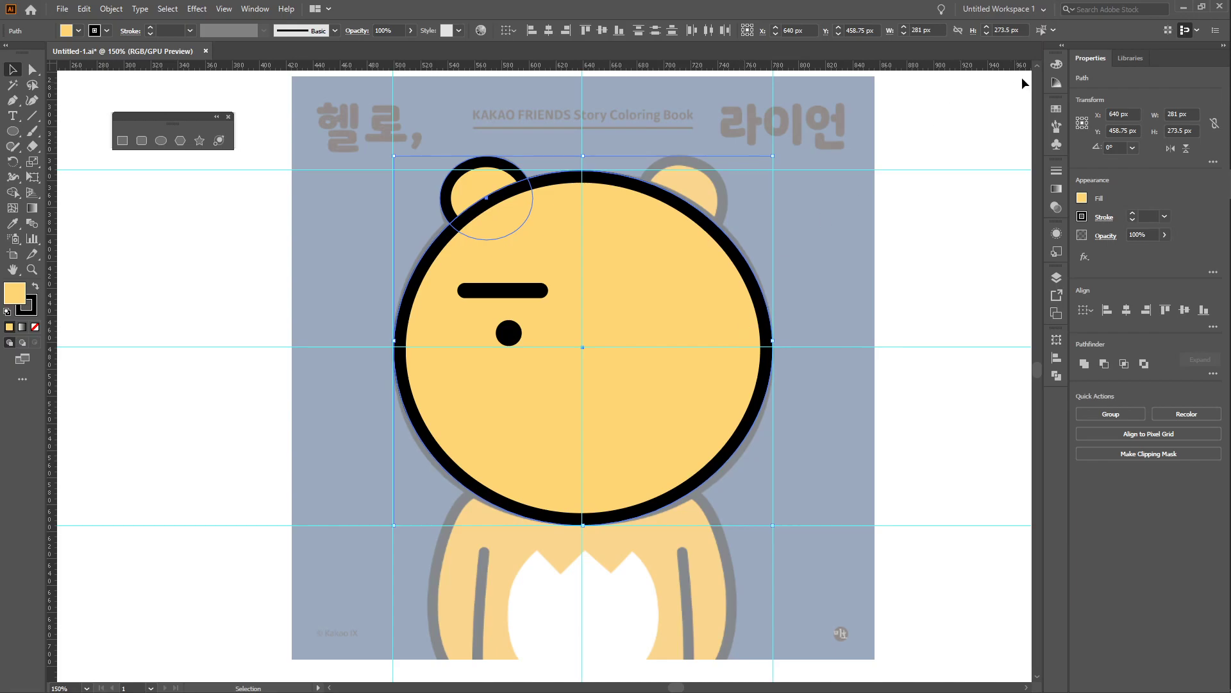
click(1059, 62)
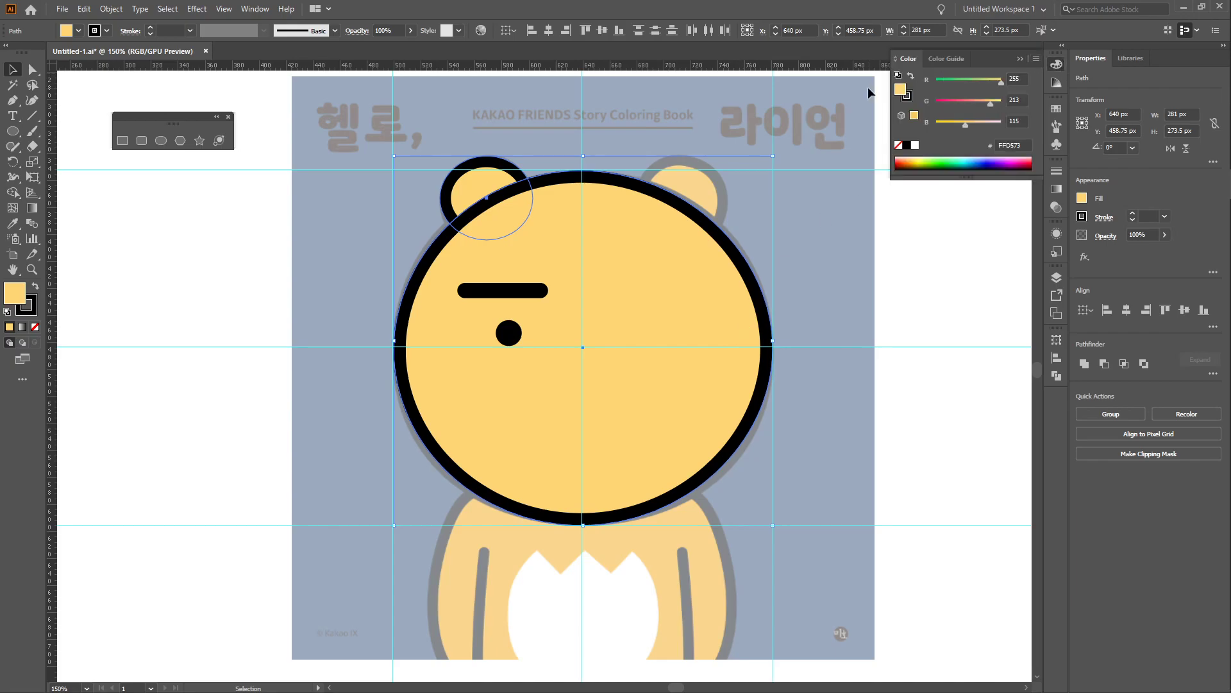
click(898, 145)
click(1057, 62)
click(929, 202)
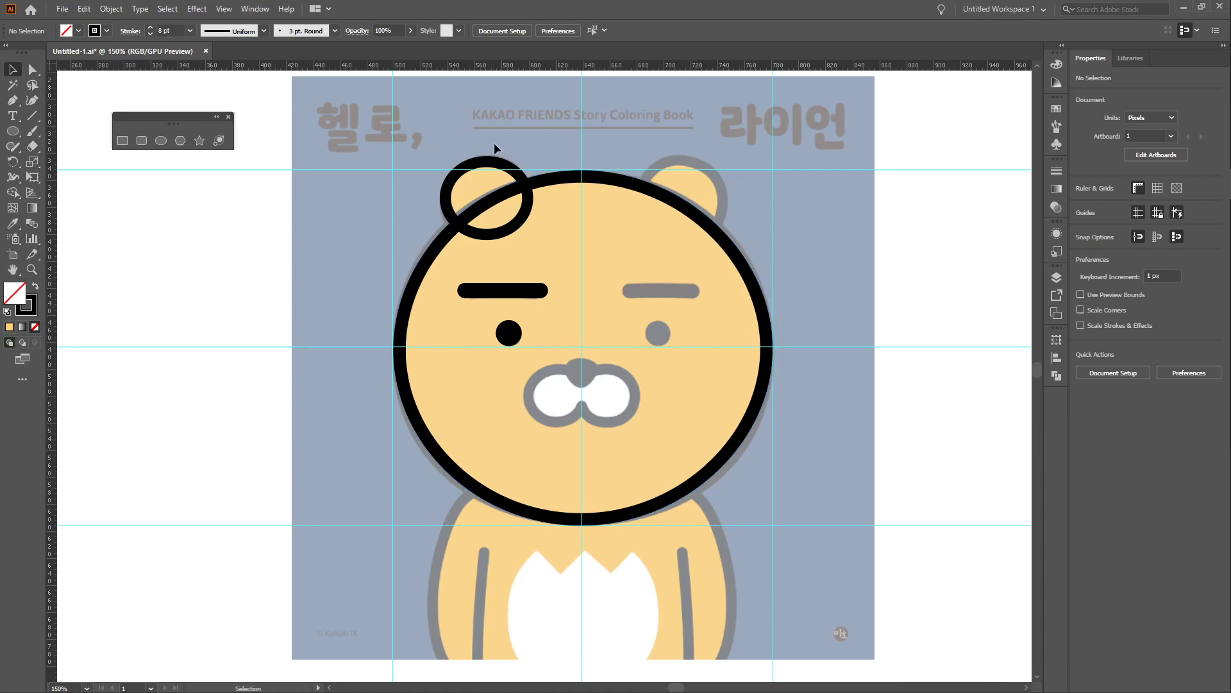
Duplicate the left ear ellipse horizontally onto the right ear of the reference image.
drag(498, 188, 712, 156)
click(509, 175)
click(860, 169)
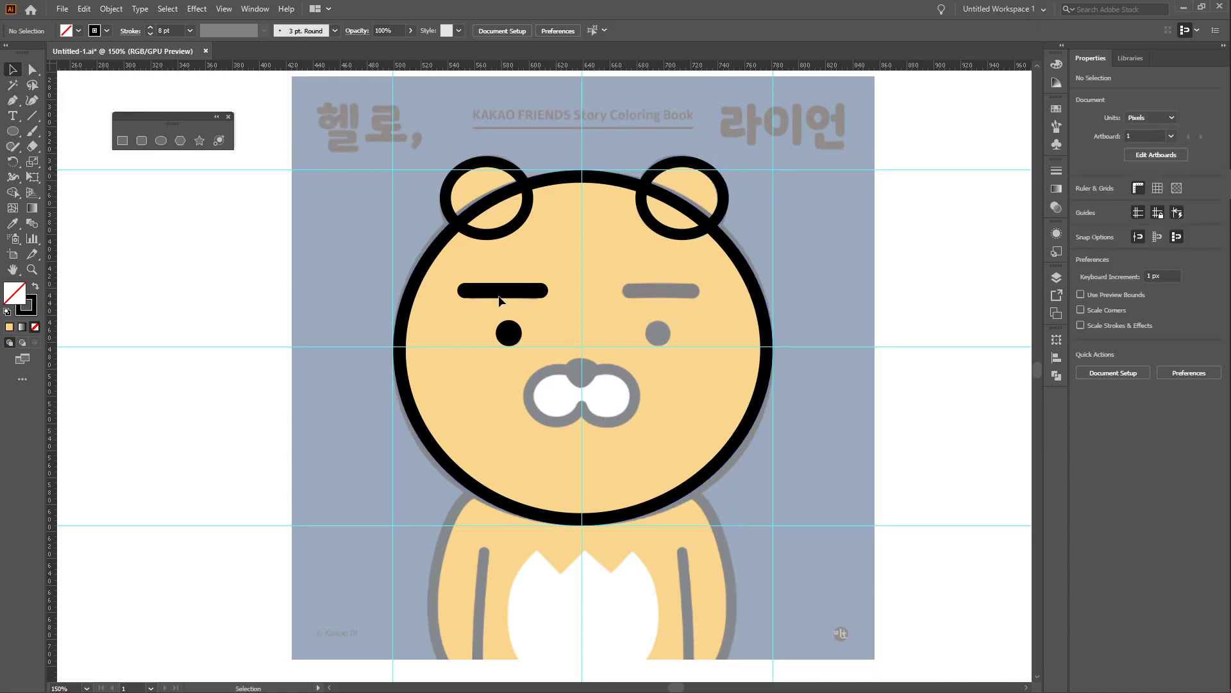
Duplicate the left eyebrow and eye together horizontally onto the right eyebrow and eye of the reference.
click(522, 294)
shift+click(512, 331)
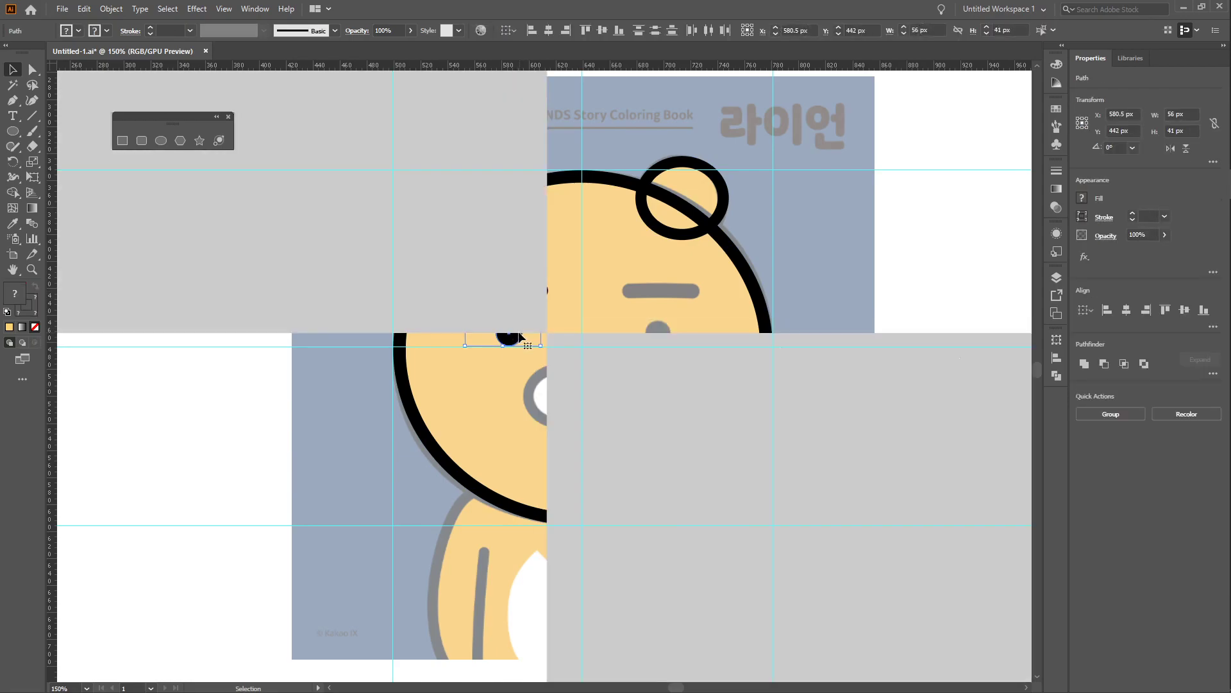
drag(518, 337, 667, 337)
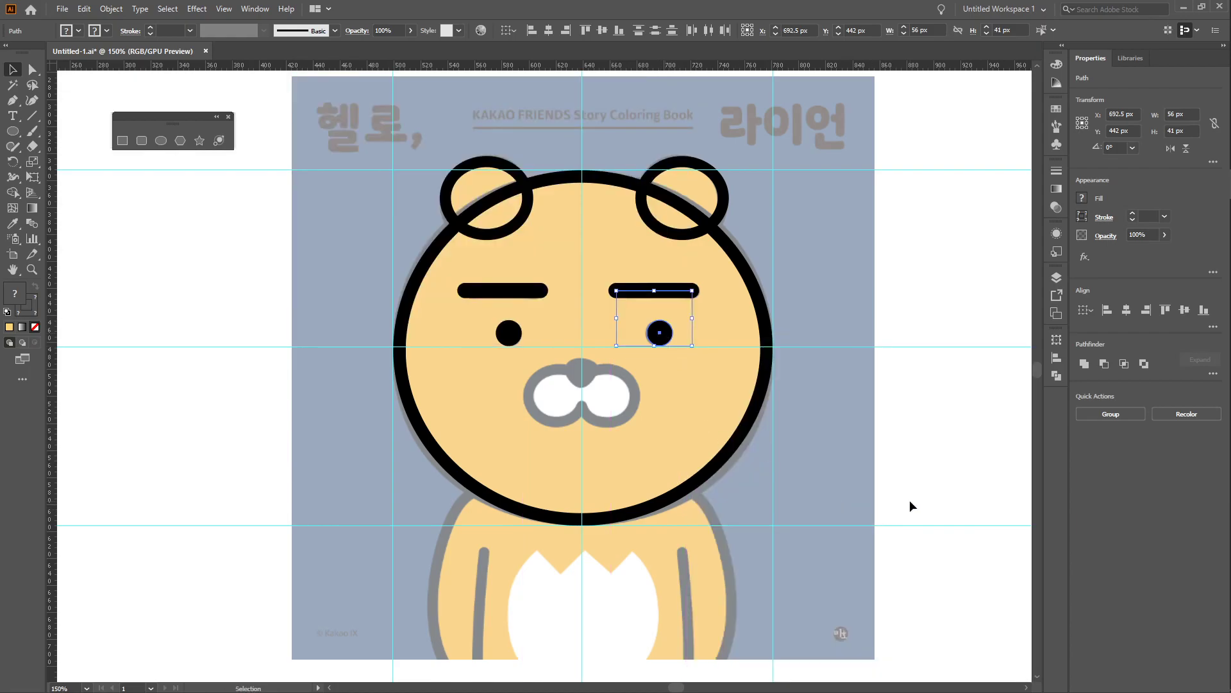
click(848, 346)
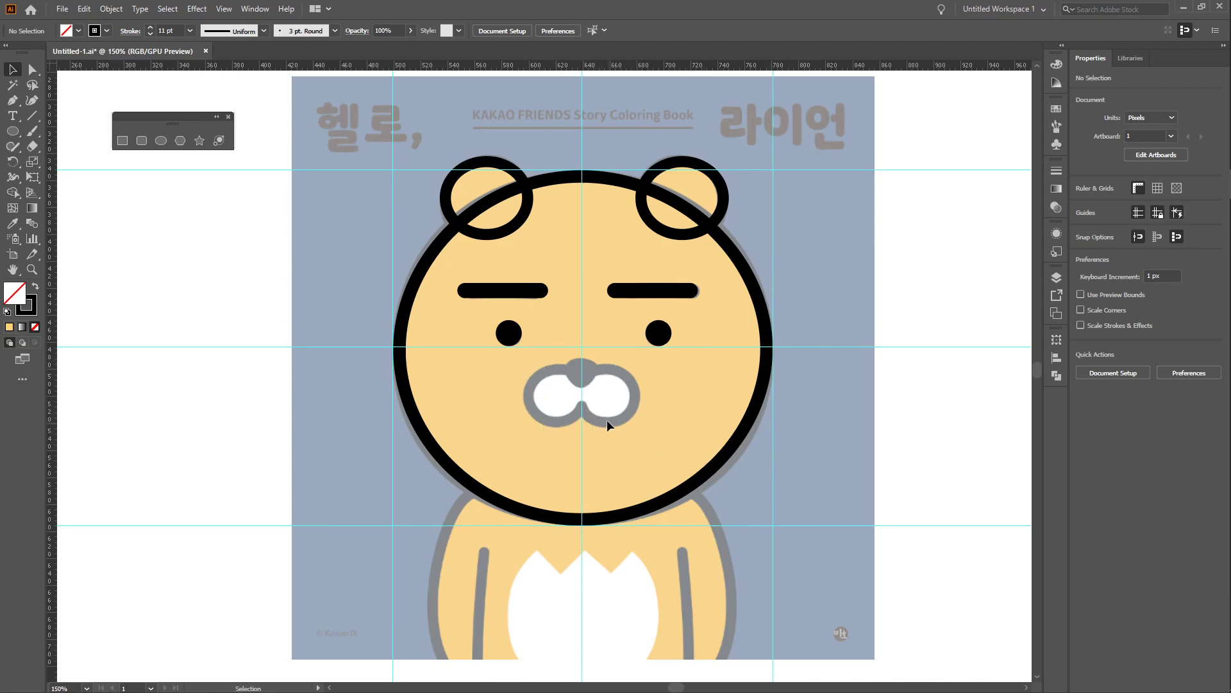
Draw an ellipse about 44 by 39 px over the left half of the muzzle.
click(161, 140)
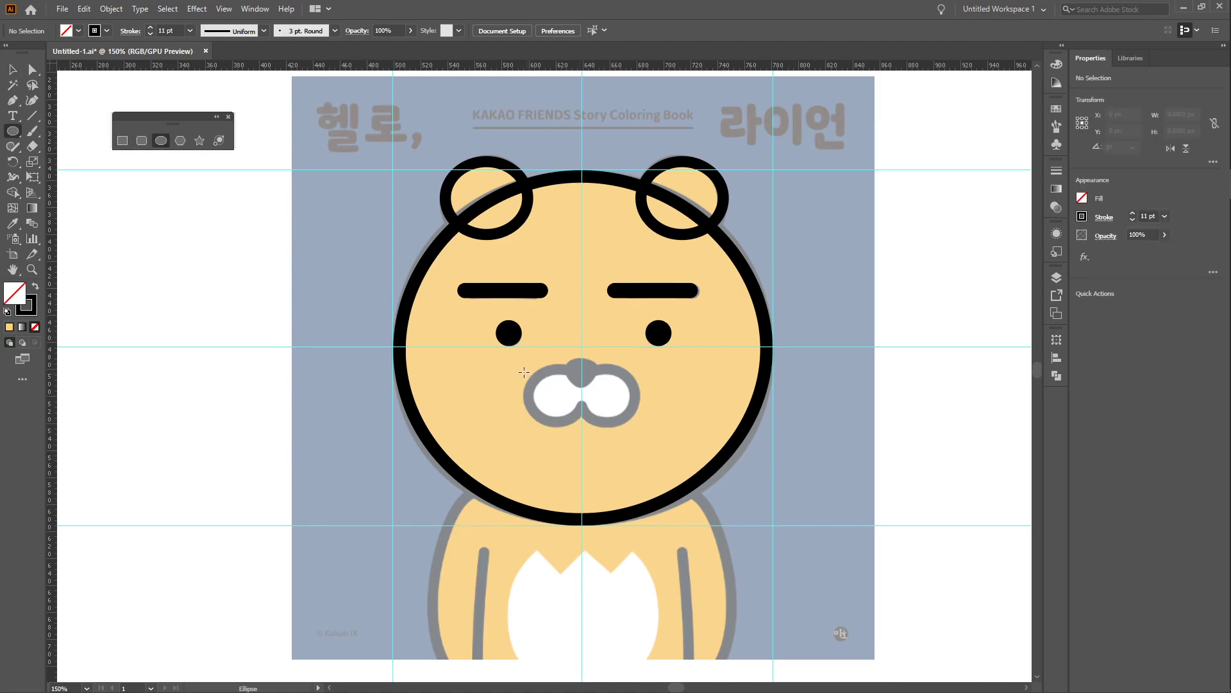
drag(521, 368, 581, 420)
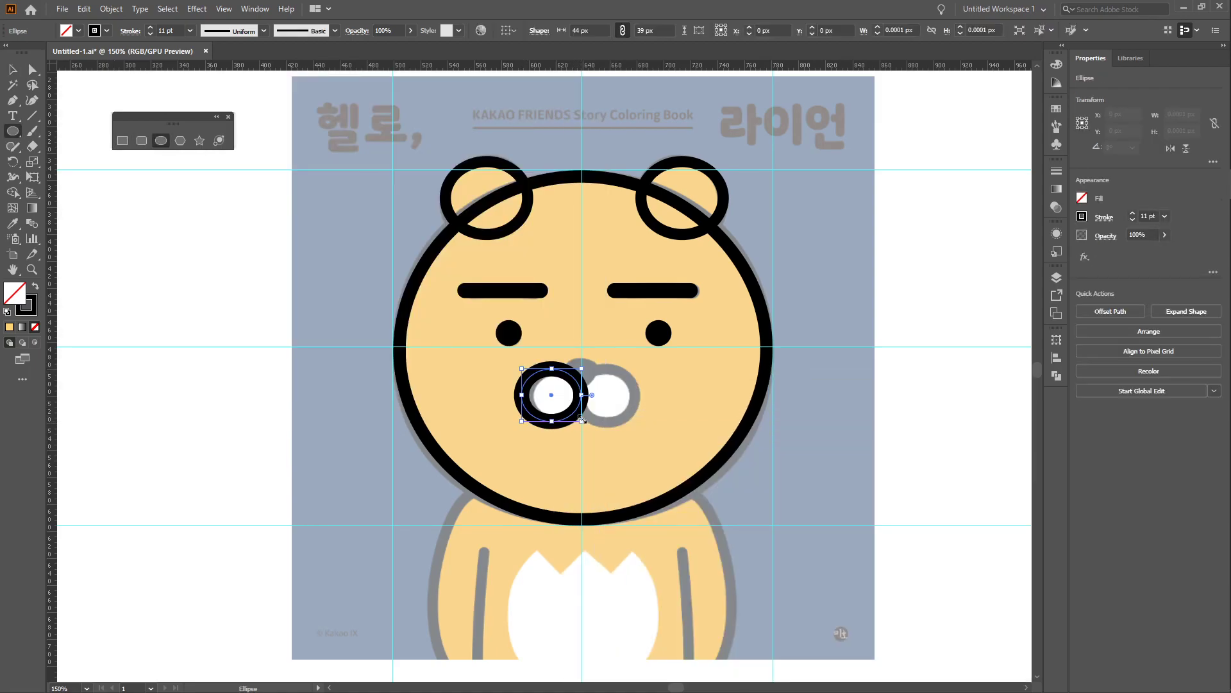
Narrow the muzzle ellipse to 41 px wide and apply the default white fill with a 1 pt black stroke.
drag(522, 395, 527, 392)
key(v)
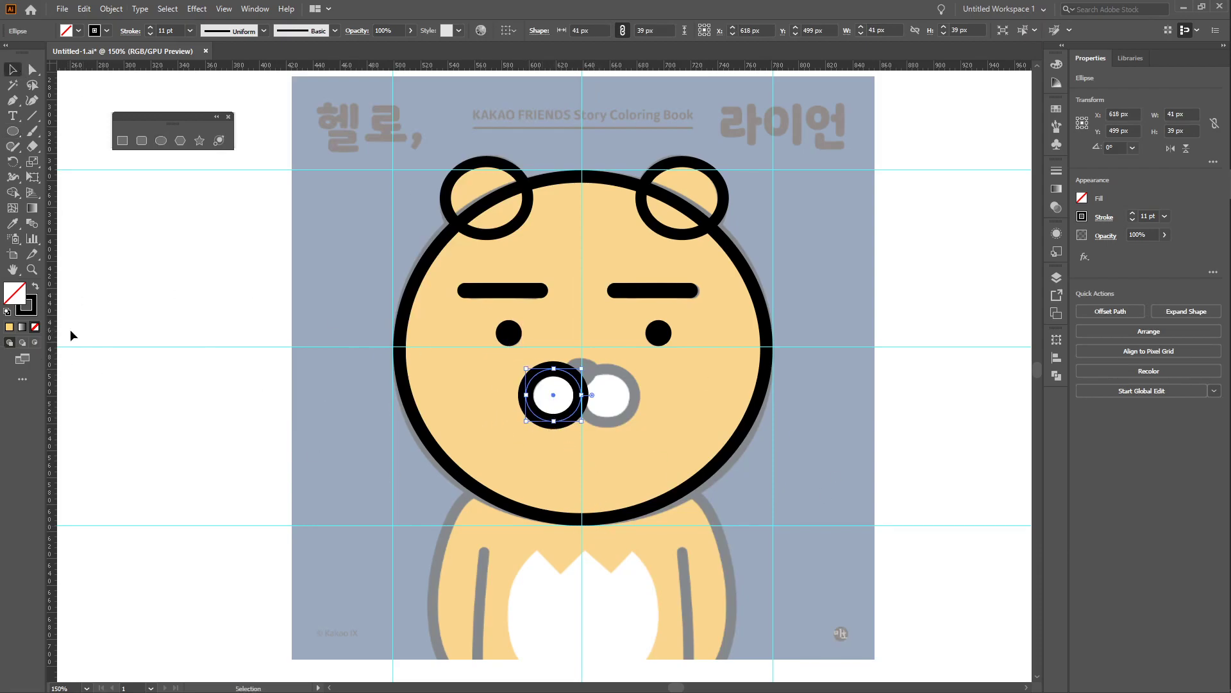
click(1056, 64)
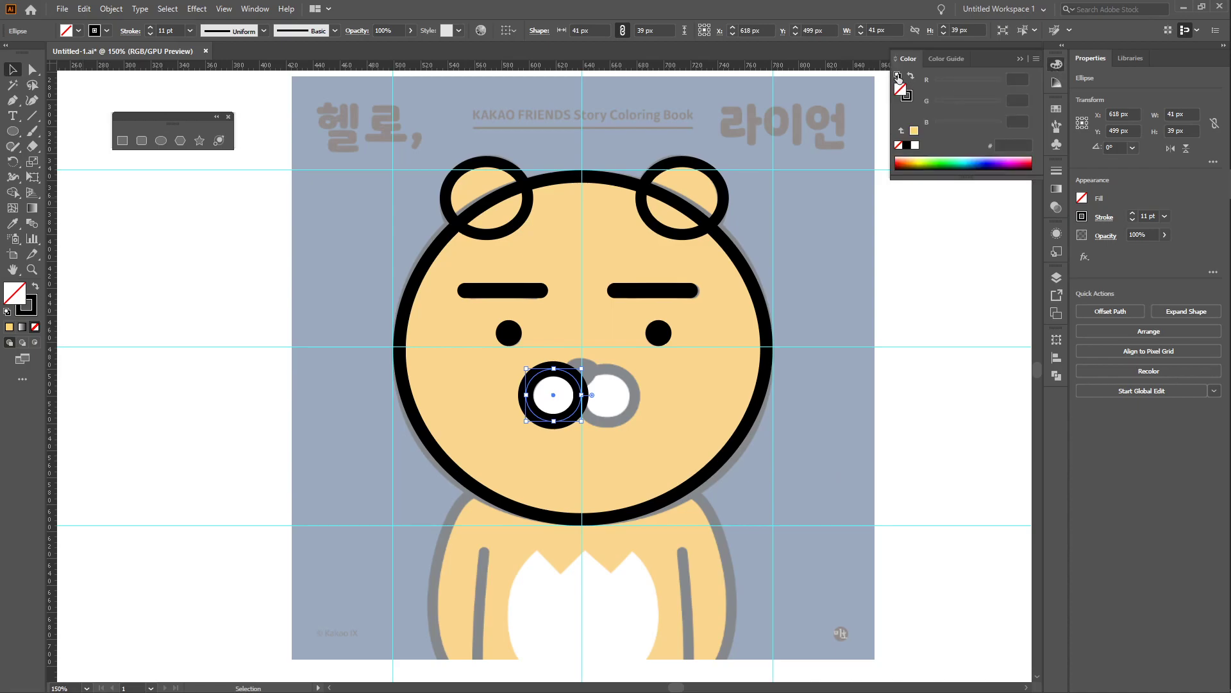
click(898, 76)
click(1056, 64)
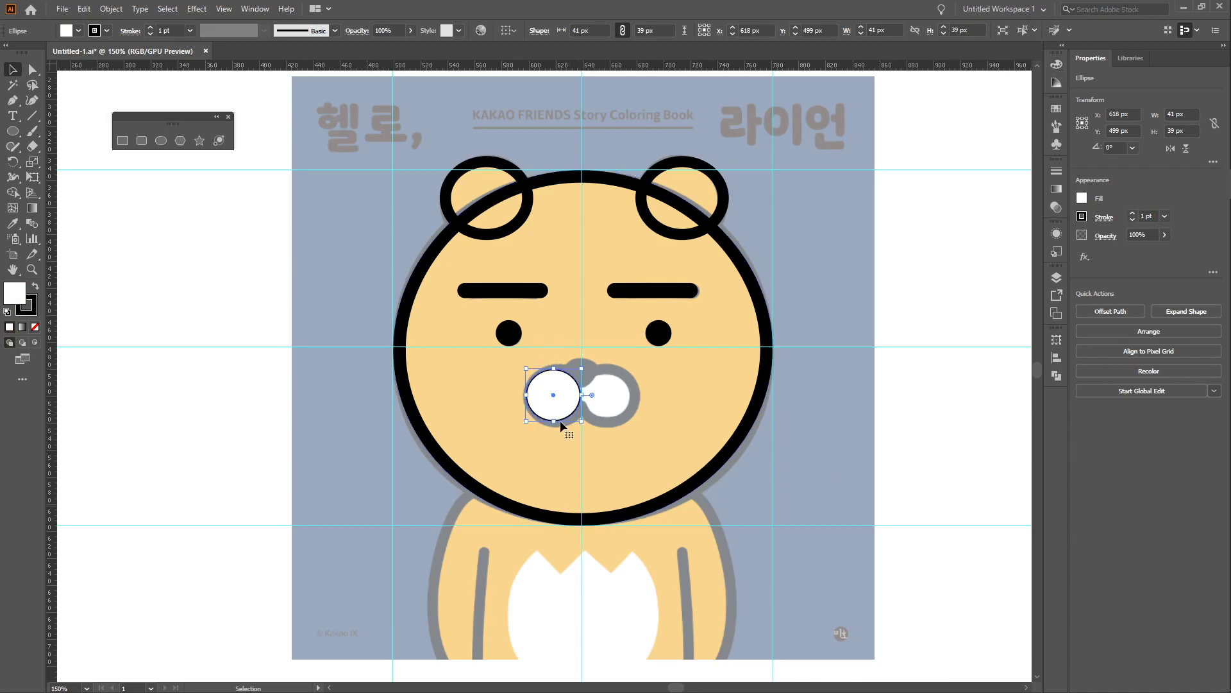
Duplicate the white ellipse horizontally onto the right half of the reference muzzle.
drag(545, 414, 617, 404)
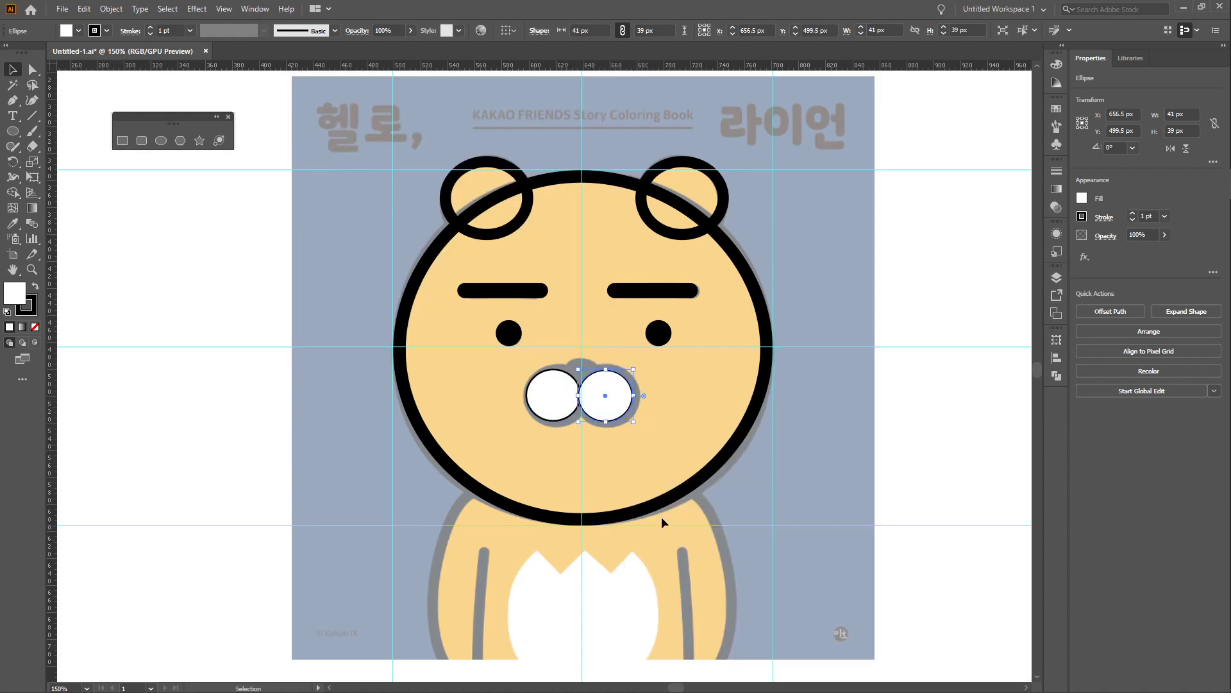
shift+click(533, 393)
key(ctrl+shift+a)
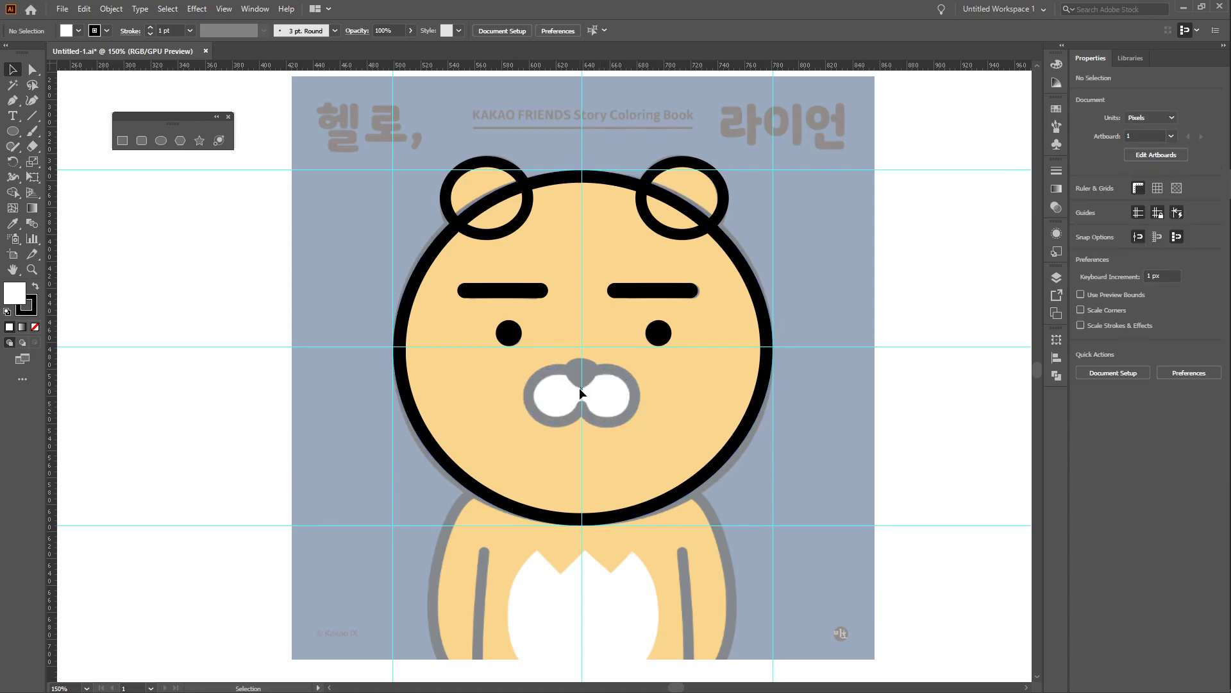
Nudge the left muzzle ellipse right so the two ellipses overlap at the centre guide, and unite them into one shape.
scroll(585, 390, up, 3)
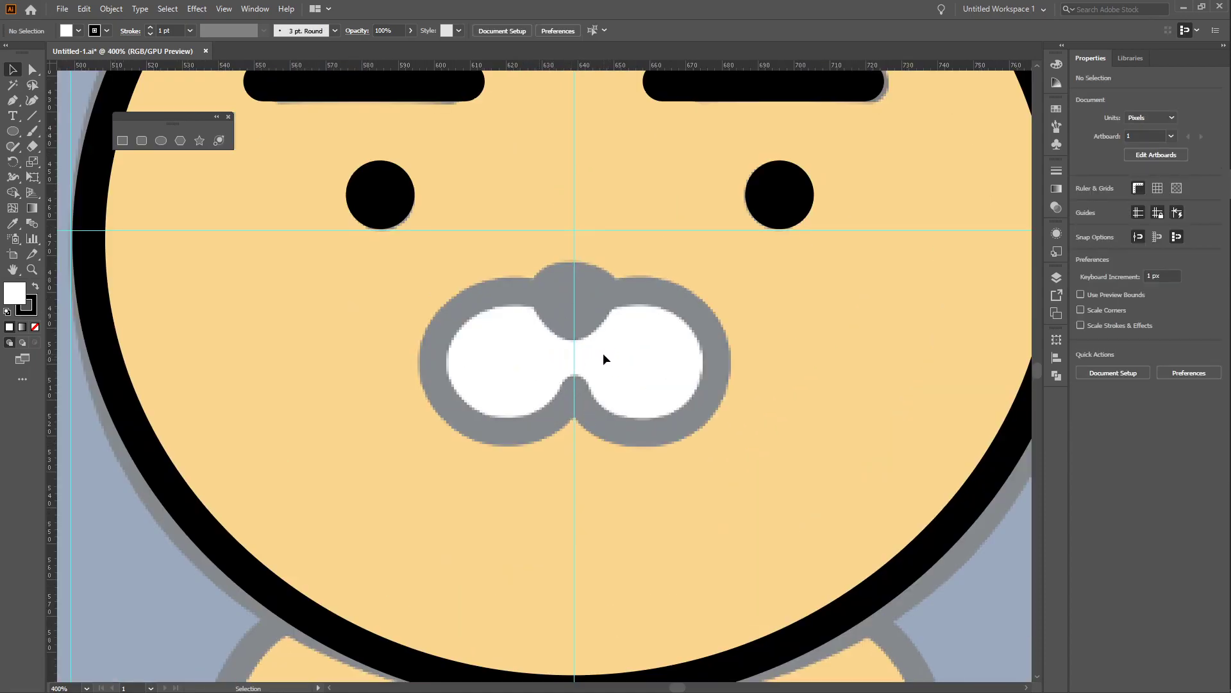
click(502, 354)
click(507, 394)
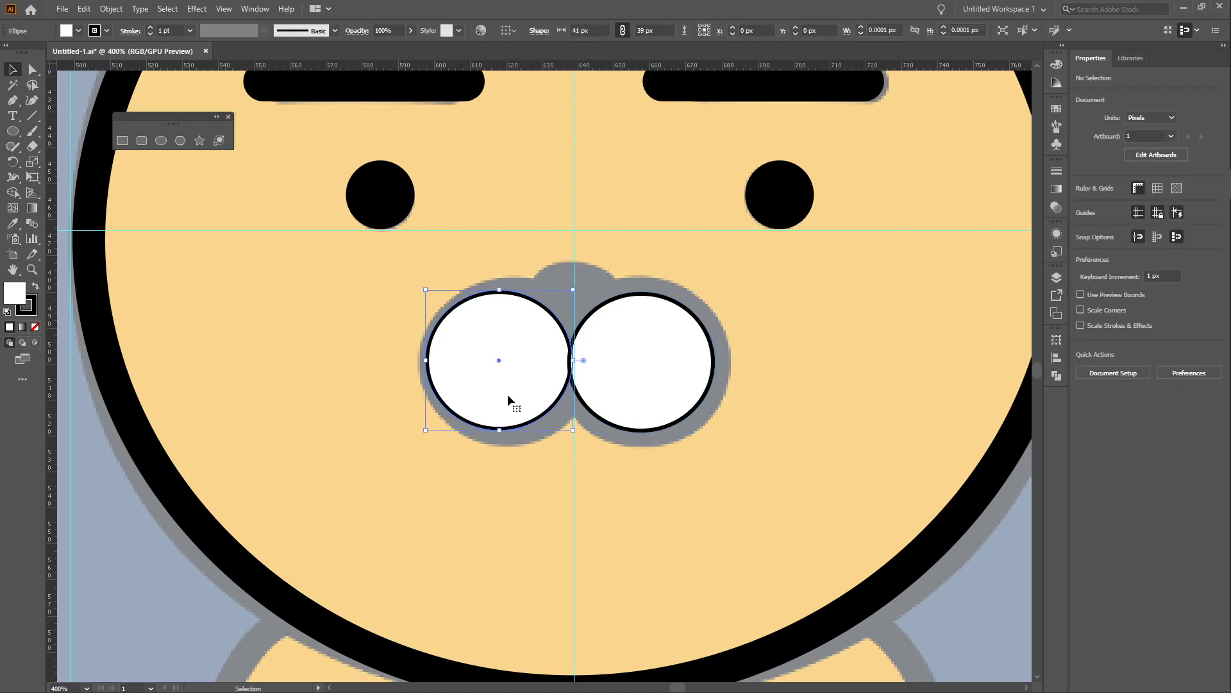
drag(569, 418, 577, 417)
click(657, 404)
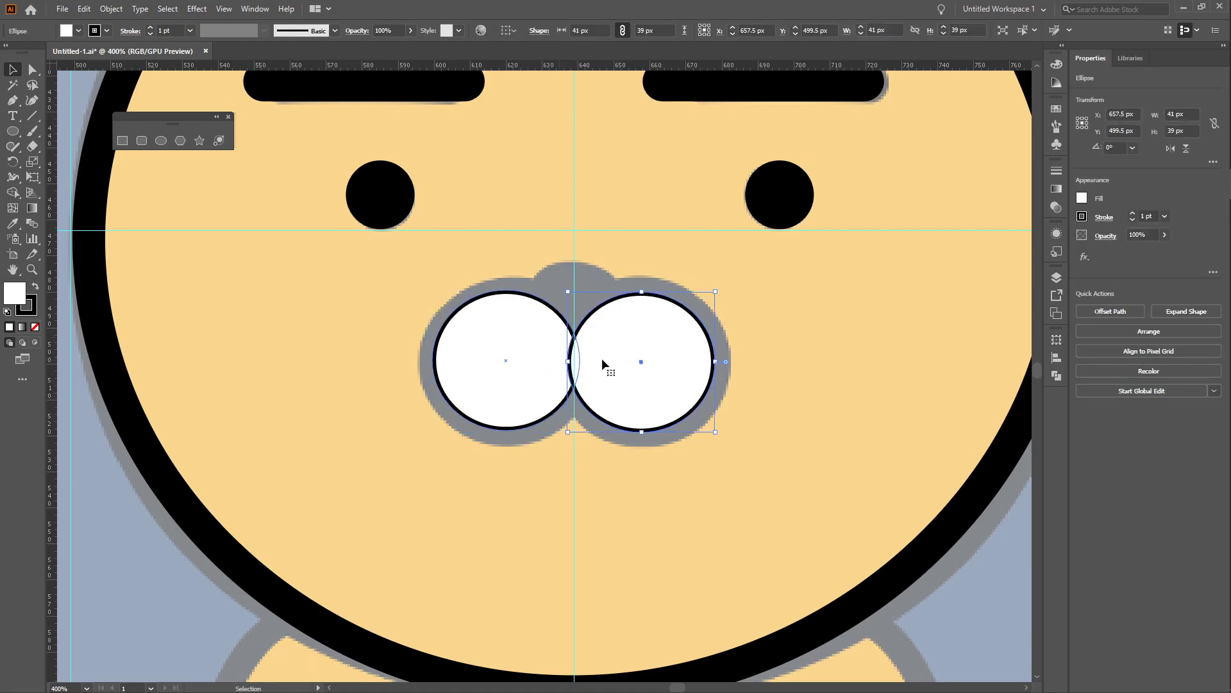
shift+click(512, 366)
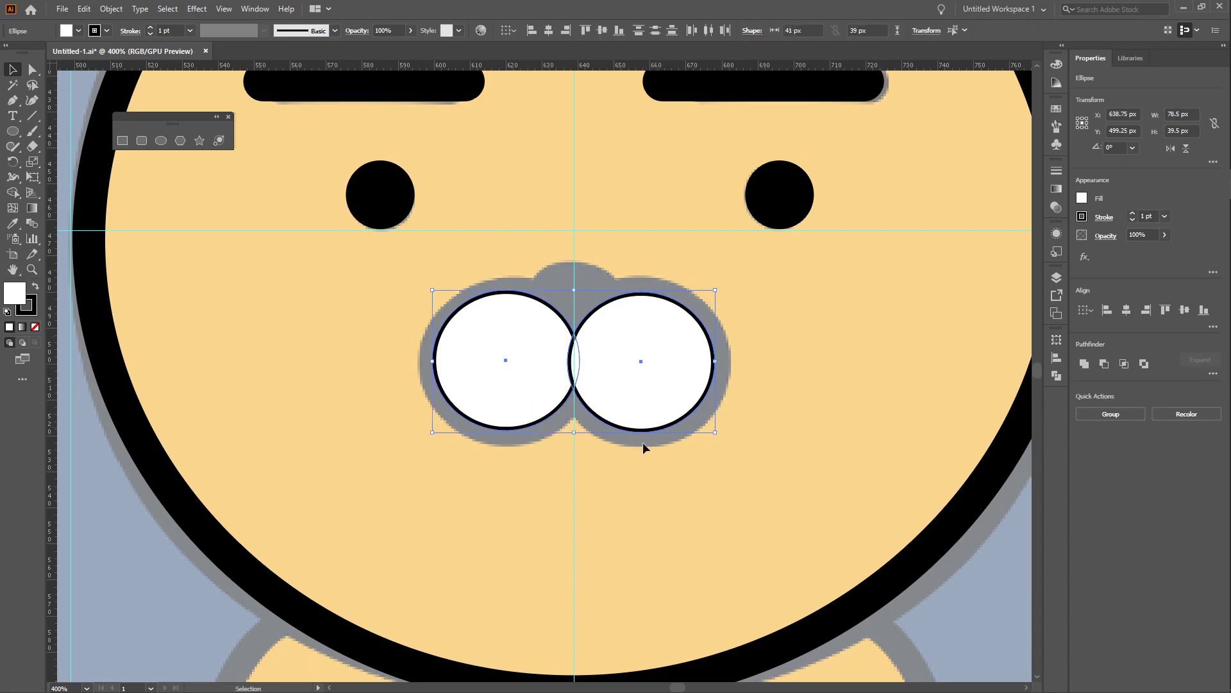
click(1083, 364)
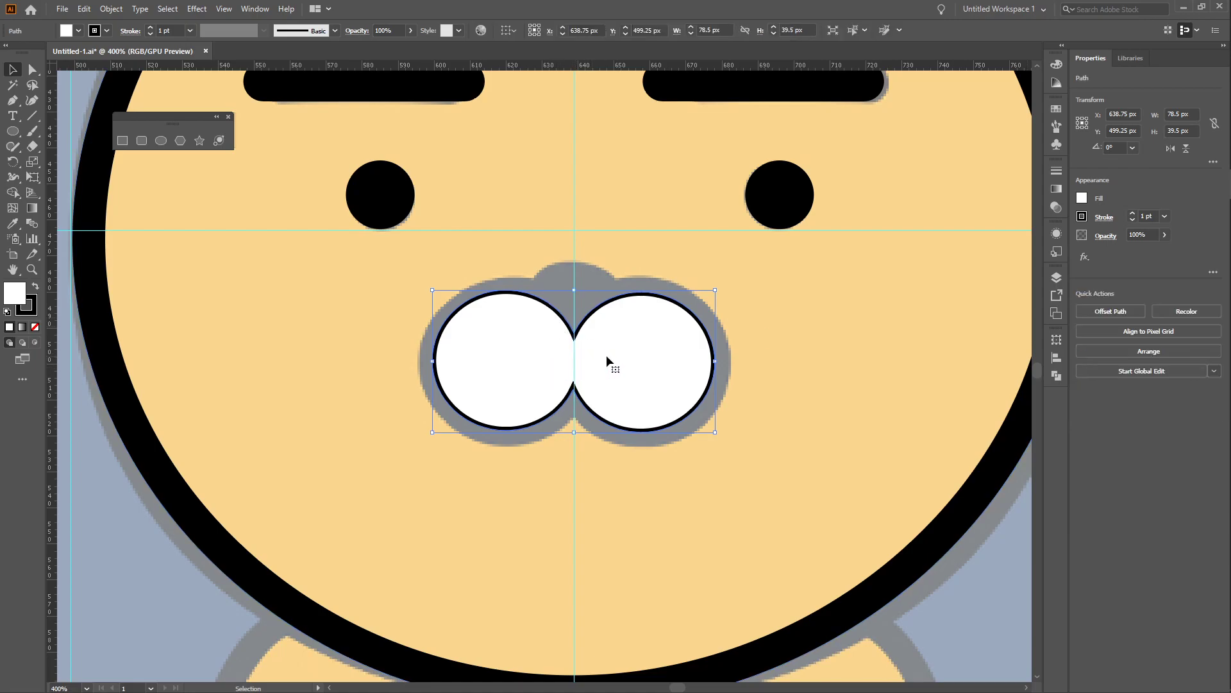
Give the united muzzle shape round corner joins, a centre-aligned stroke and a 6 pt stroke weight.
click(1056, 172)
click(960, 220)
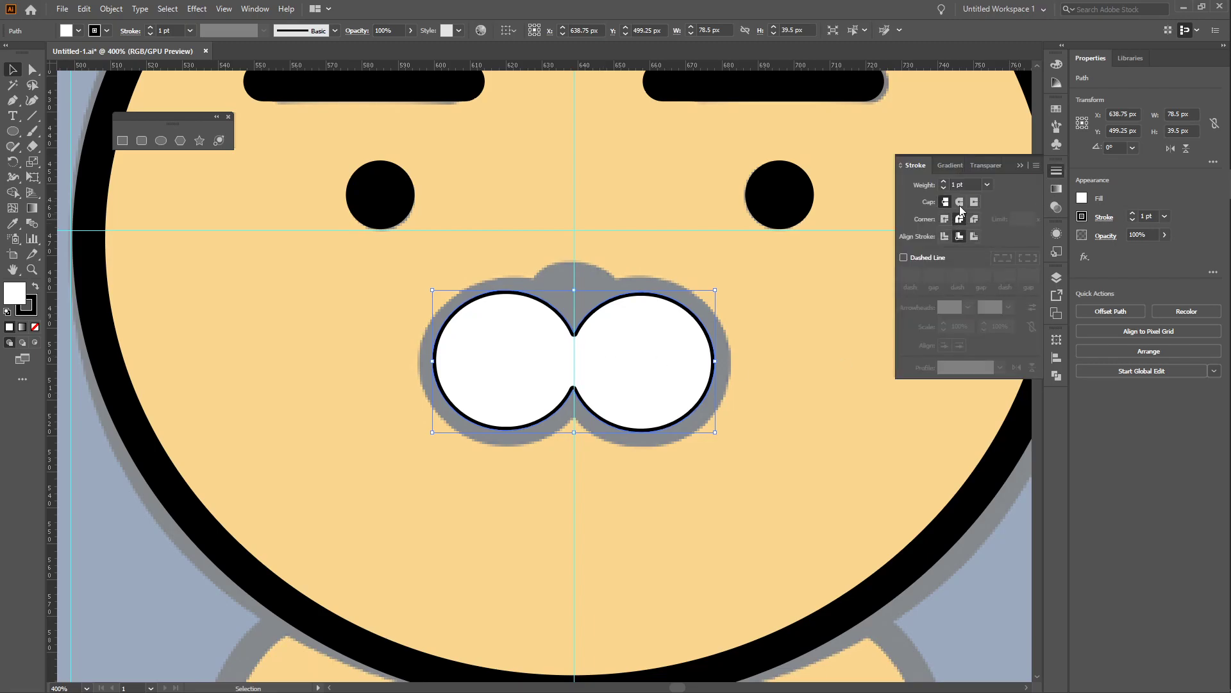
click(960, 236)
click(943, 237)
click(947, 182)
click(946, 182)
click(947, 181)
click(947, 181)
click(947, 181)
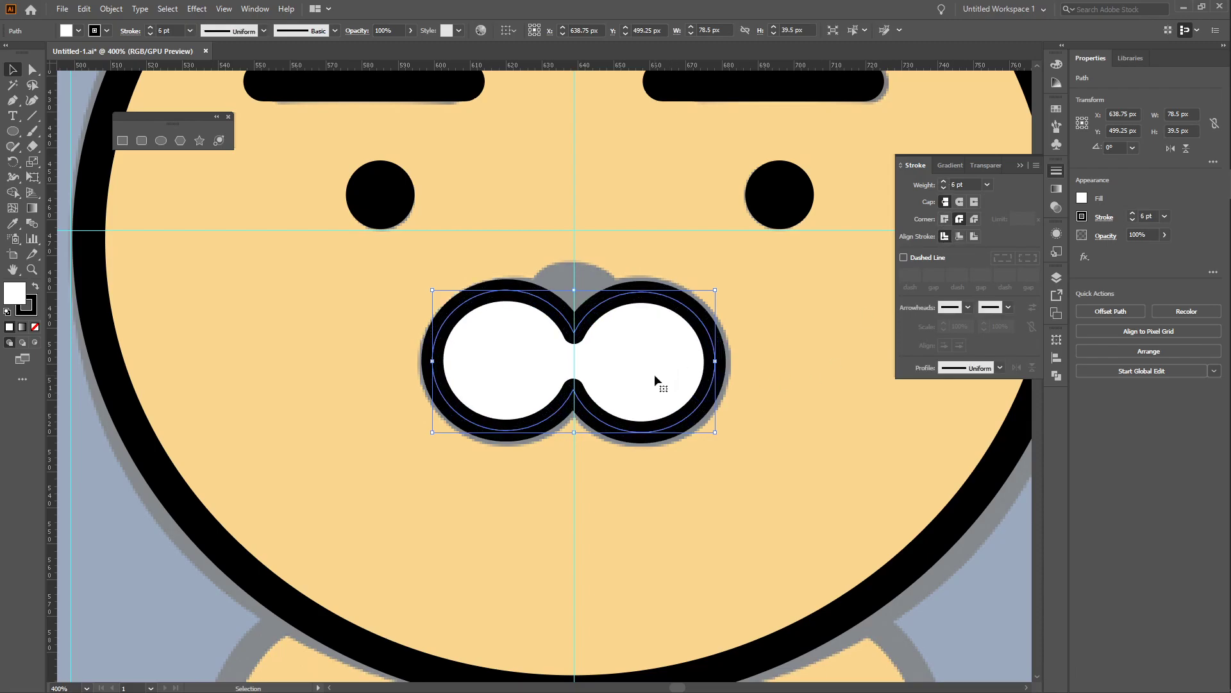
Try outside stroke alignment on the muzzle, restore centre alignment, and set the stroke weight to 7 pt.
click(975, 238)
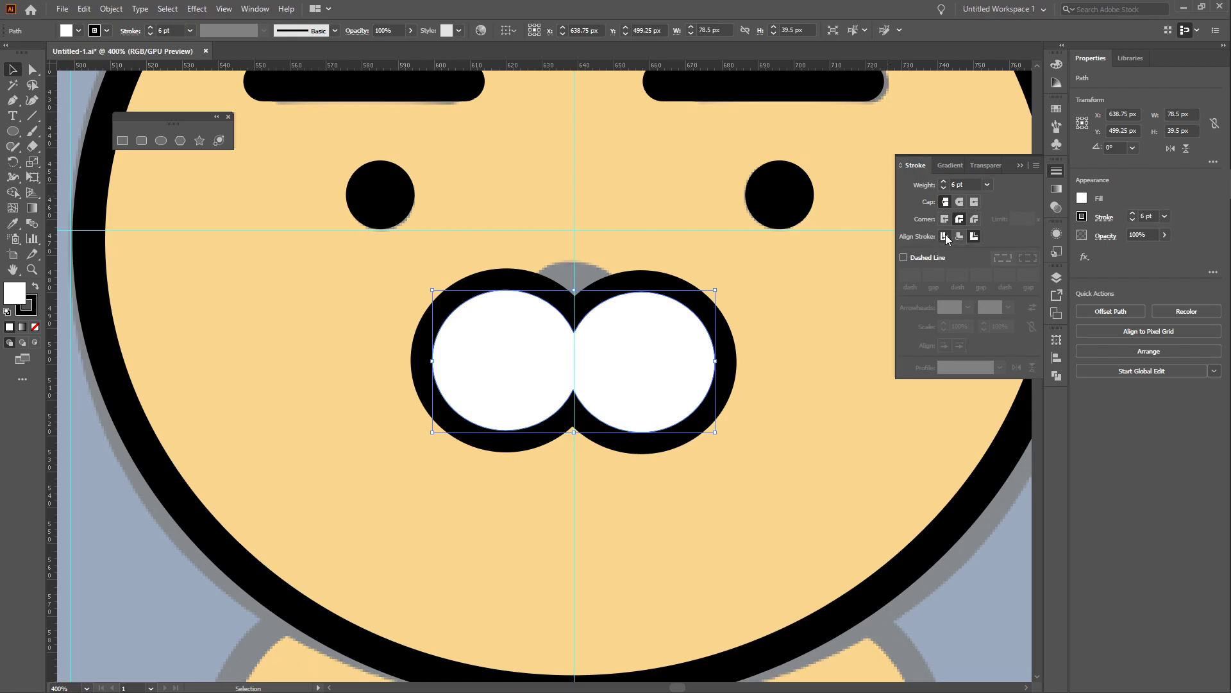
click(946, 237)
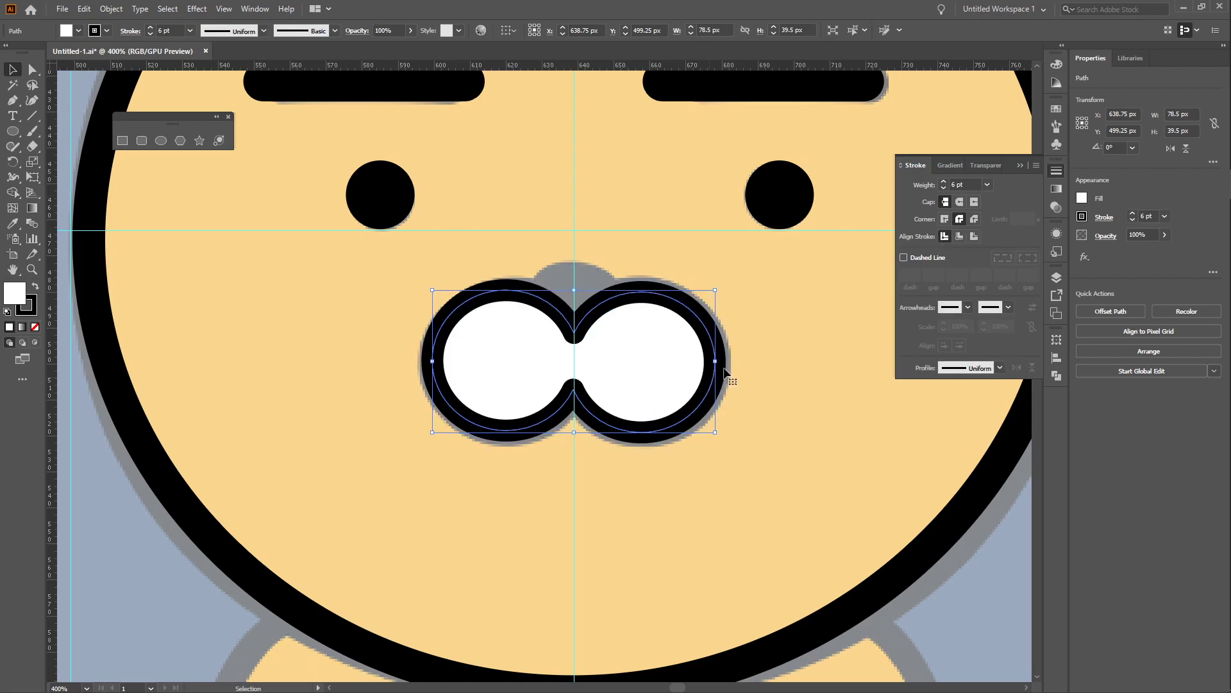
click(943, 181)
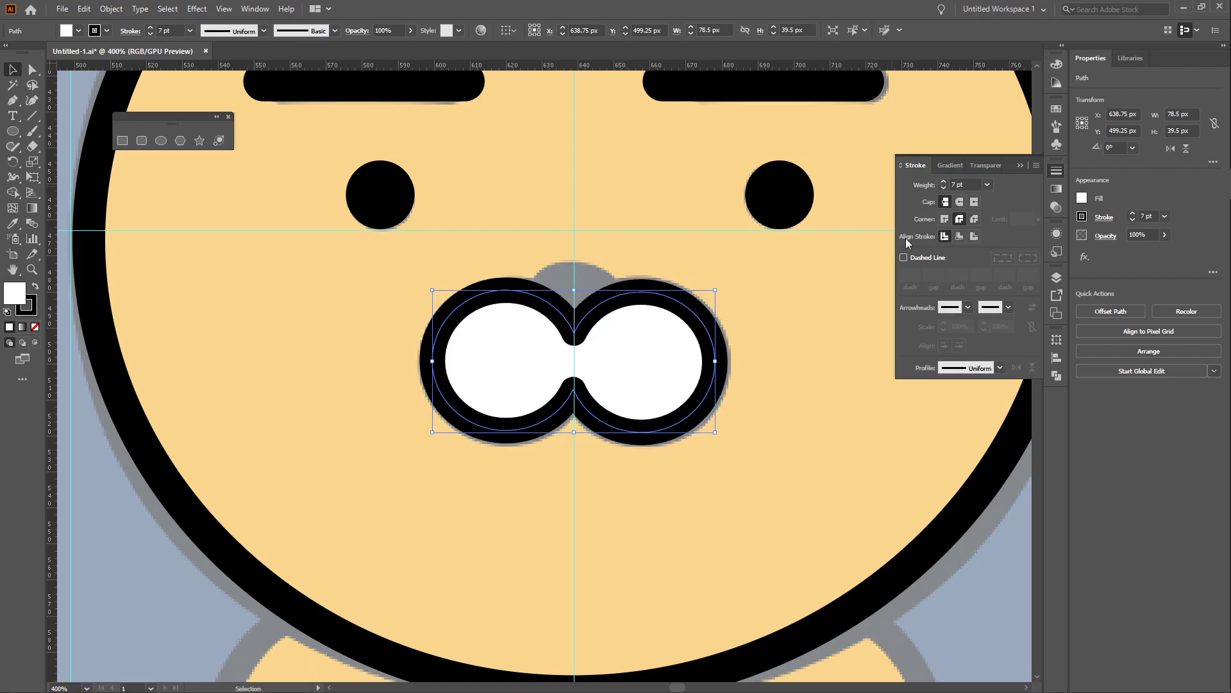
key(ctrl+z)
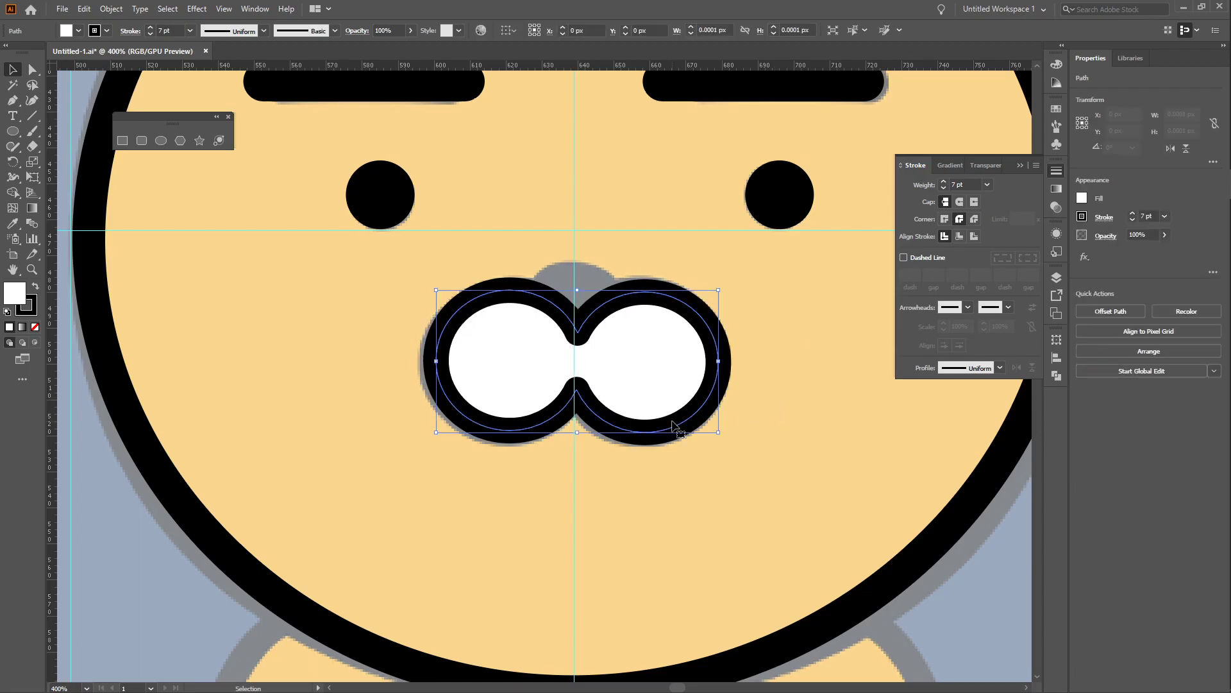
key(ctrl+shift+z)
click(737, 477)
Draw a nose ellipse about 26 by 22 px above the muzzle's centre, with a black fill and no stroke.
scroll(634, 582, up, 2)
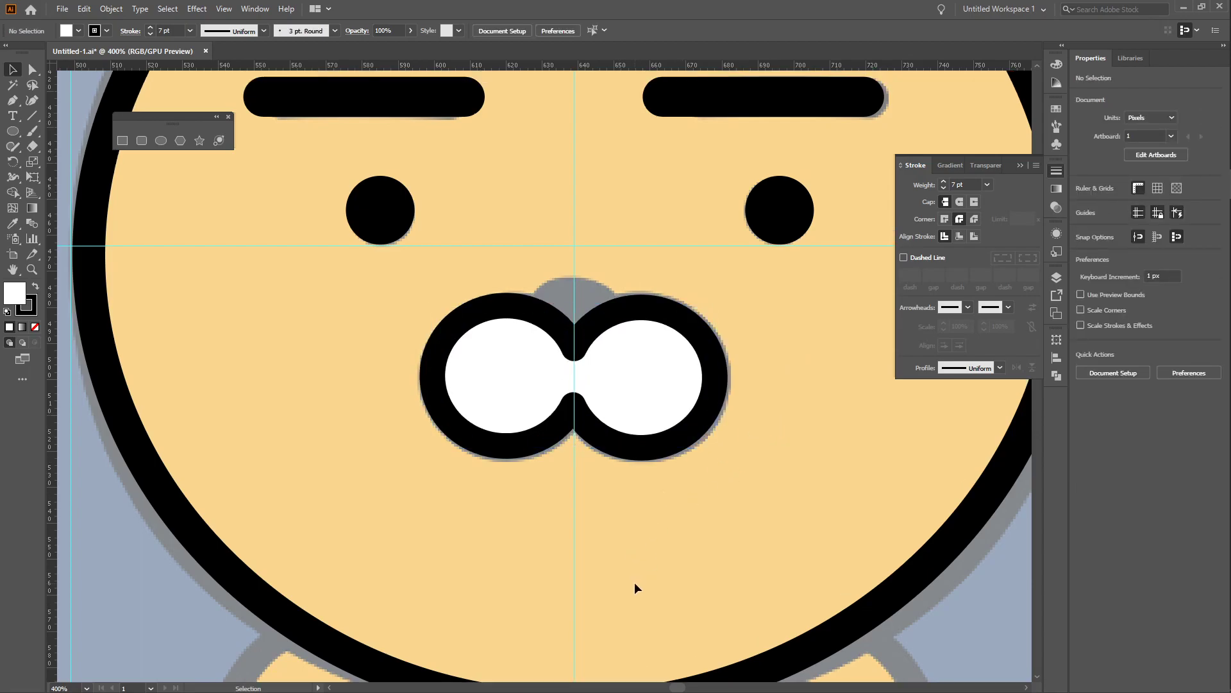
key(l)
drag(530, 304, 623, 382)
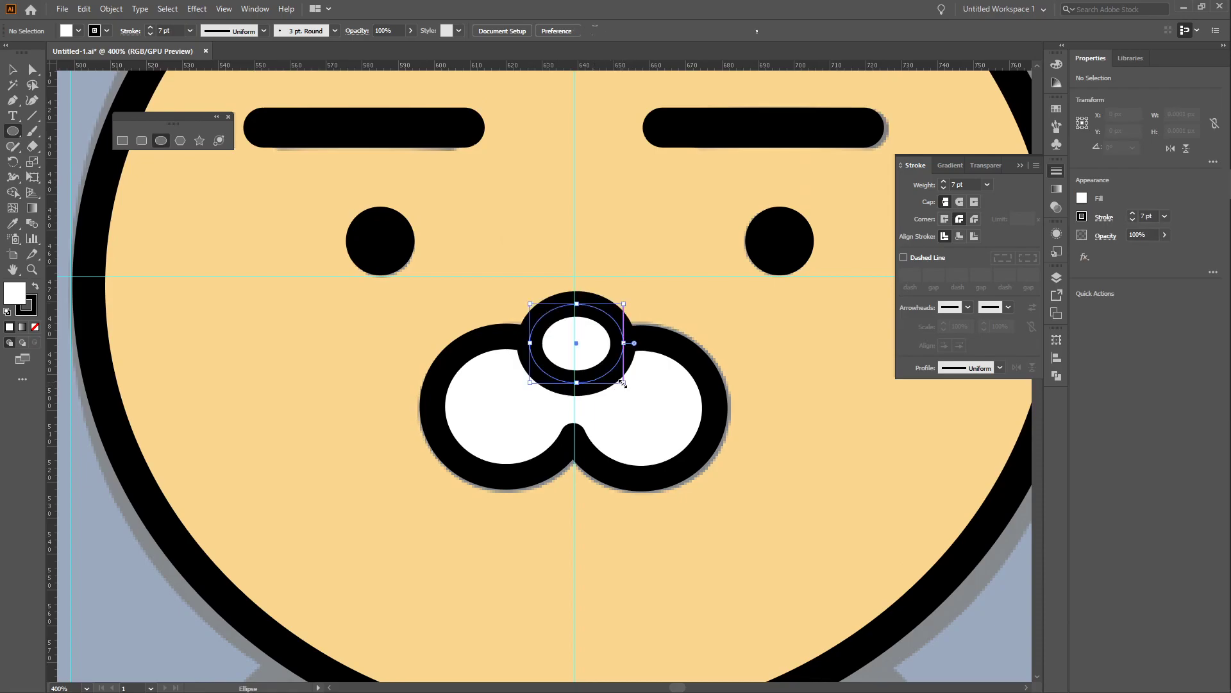
click(1057, 65)
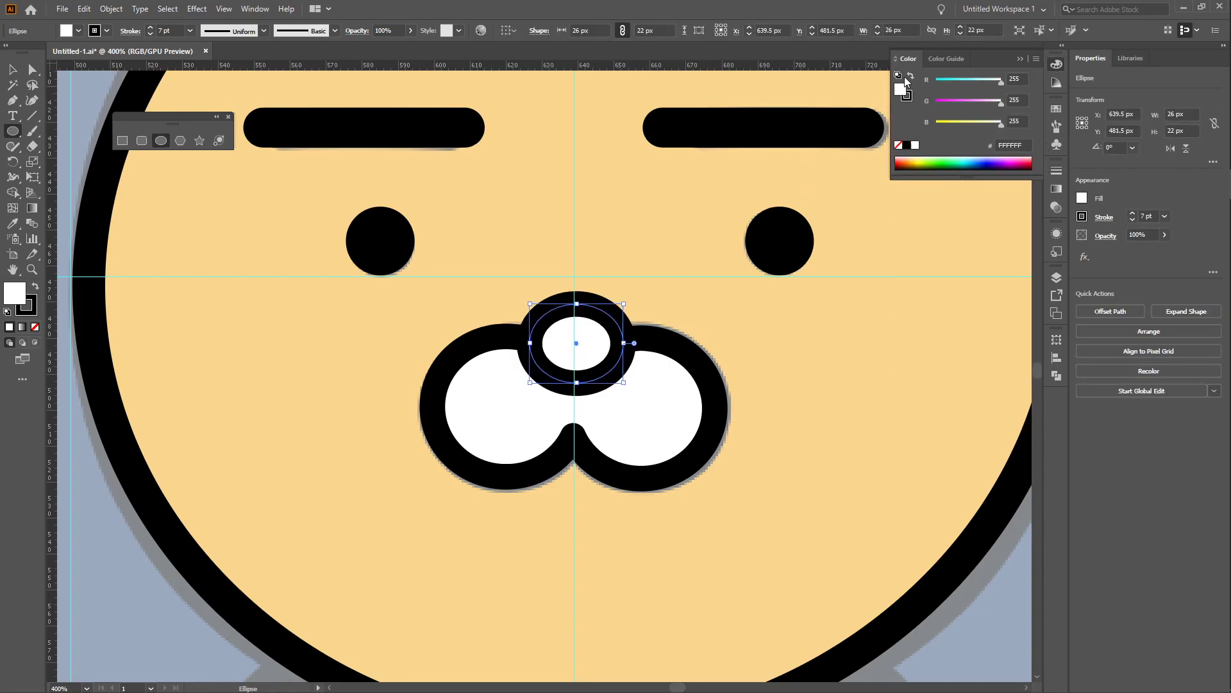
click(911, 76)
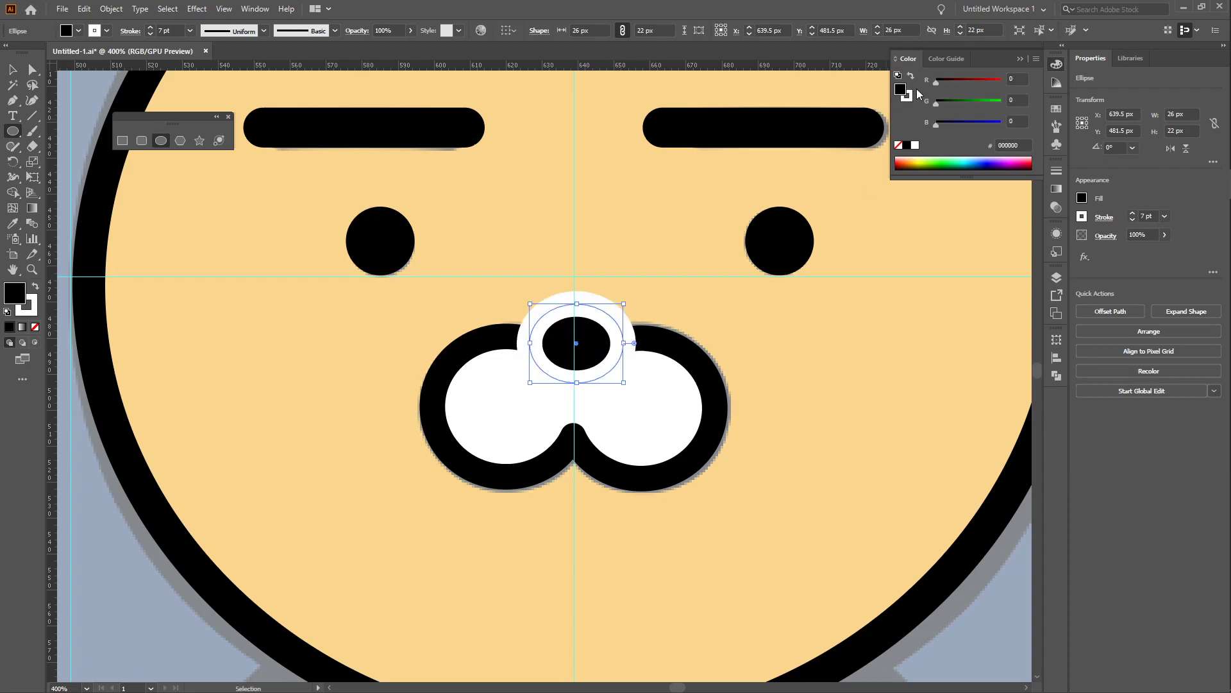
click(898, 145)
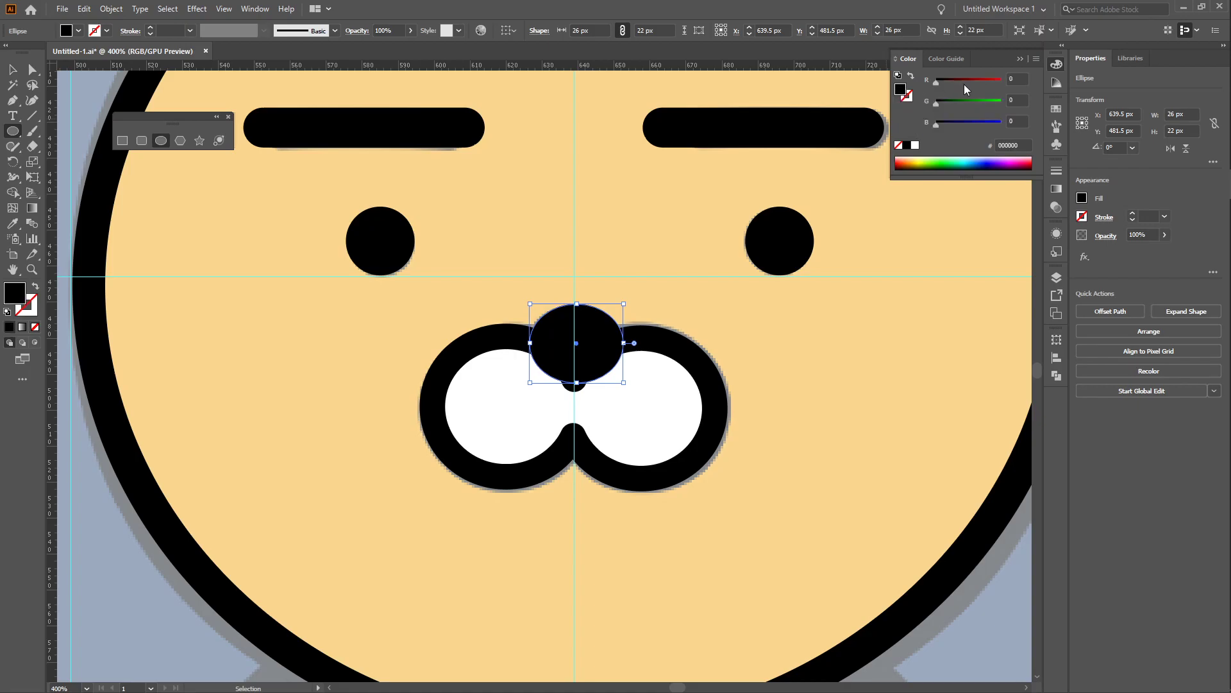
click(1057, 65)
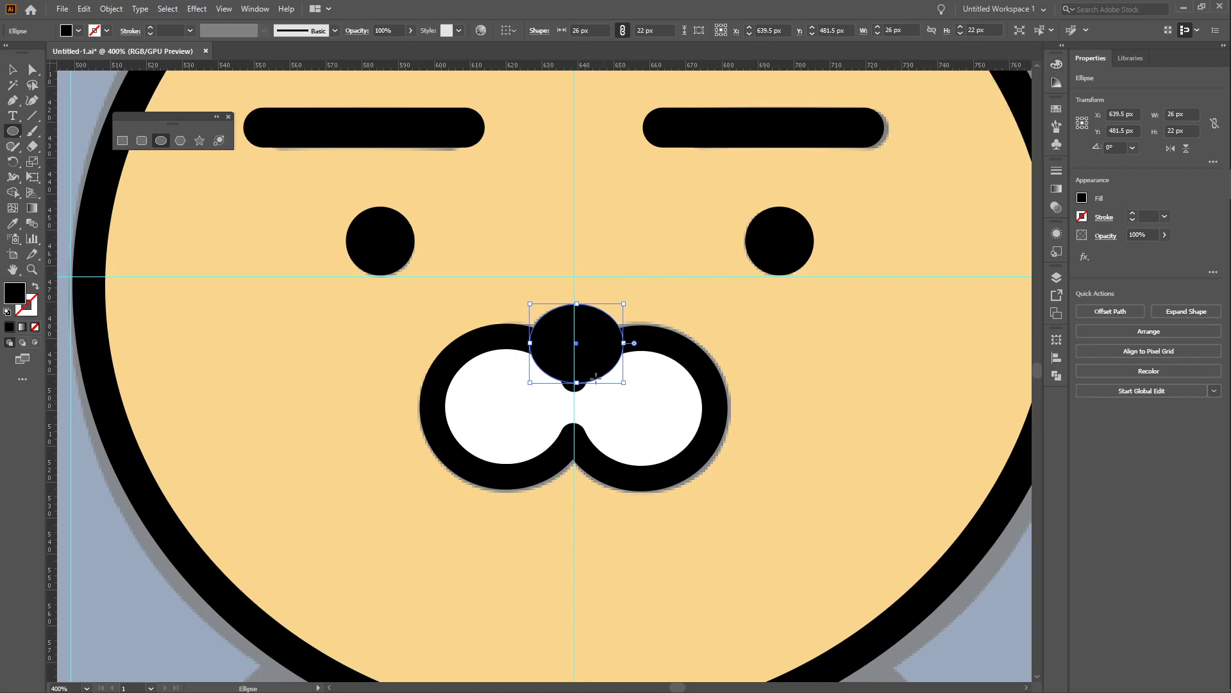
Pull the nose ellipse's bottom anchor point down to cover the notch in the muzzle outline, and deselect it.
key(a)
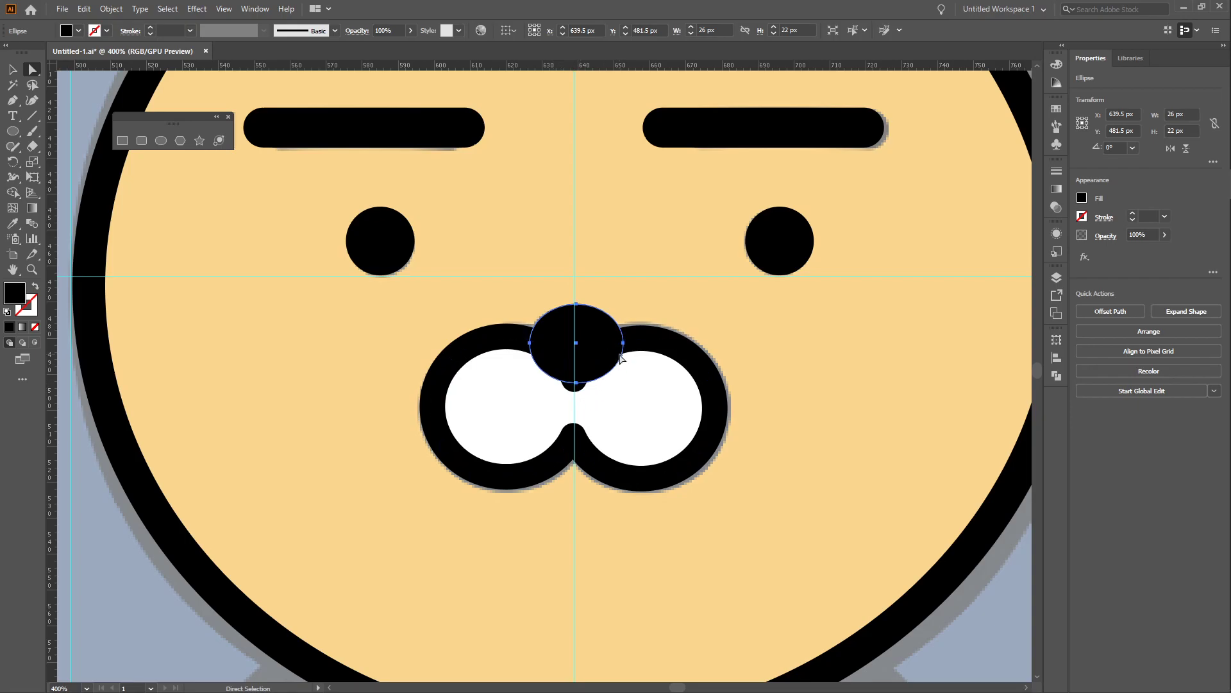
click(574, 383)
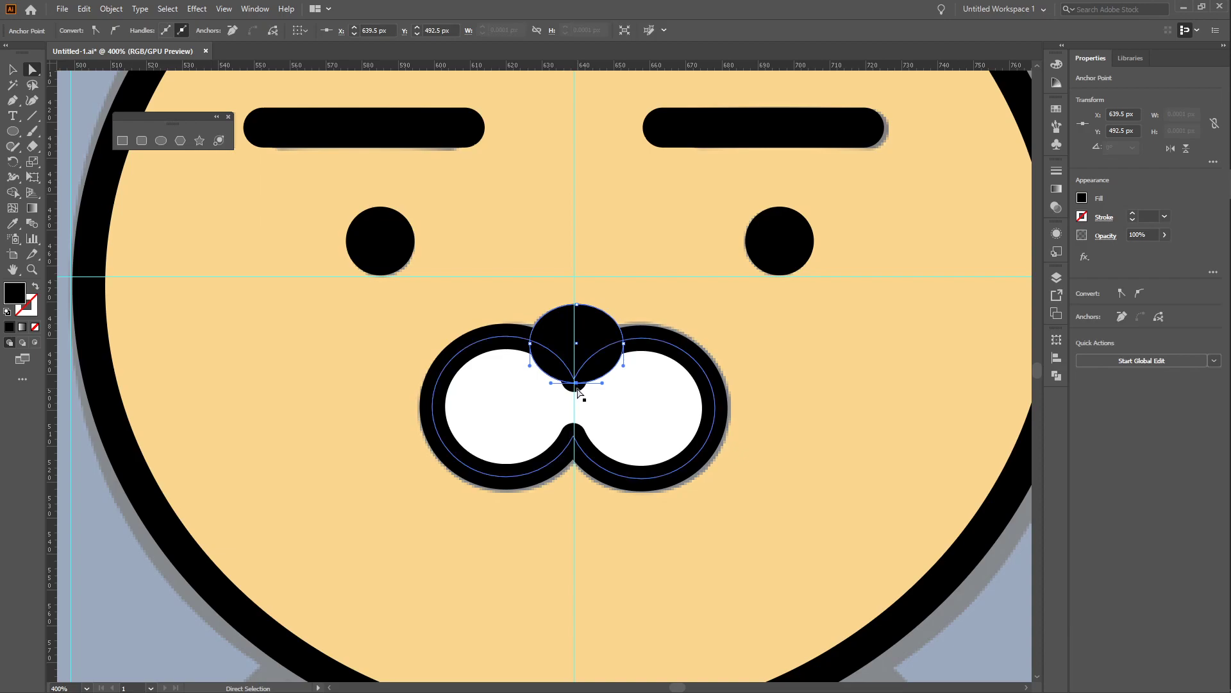
drag(576, 384, 577, 393)
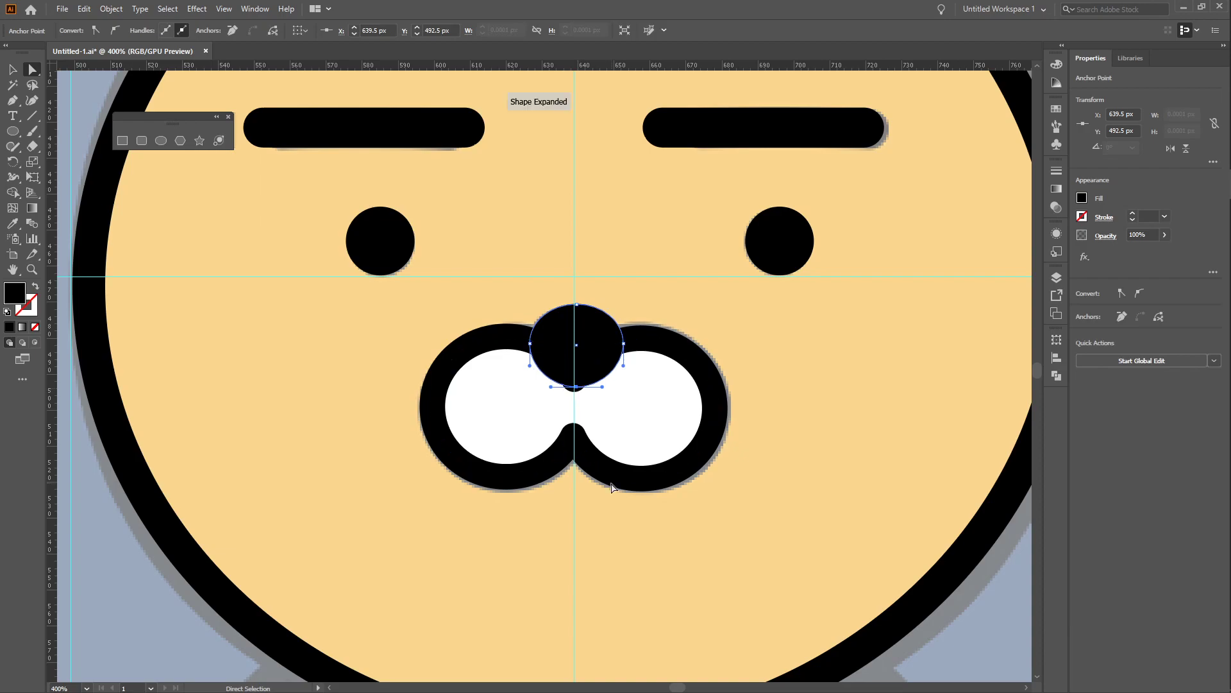
key(ctrl+shift+a)
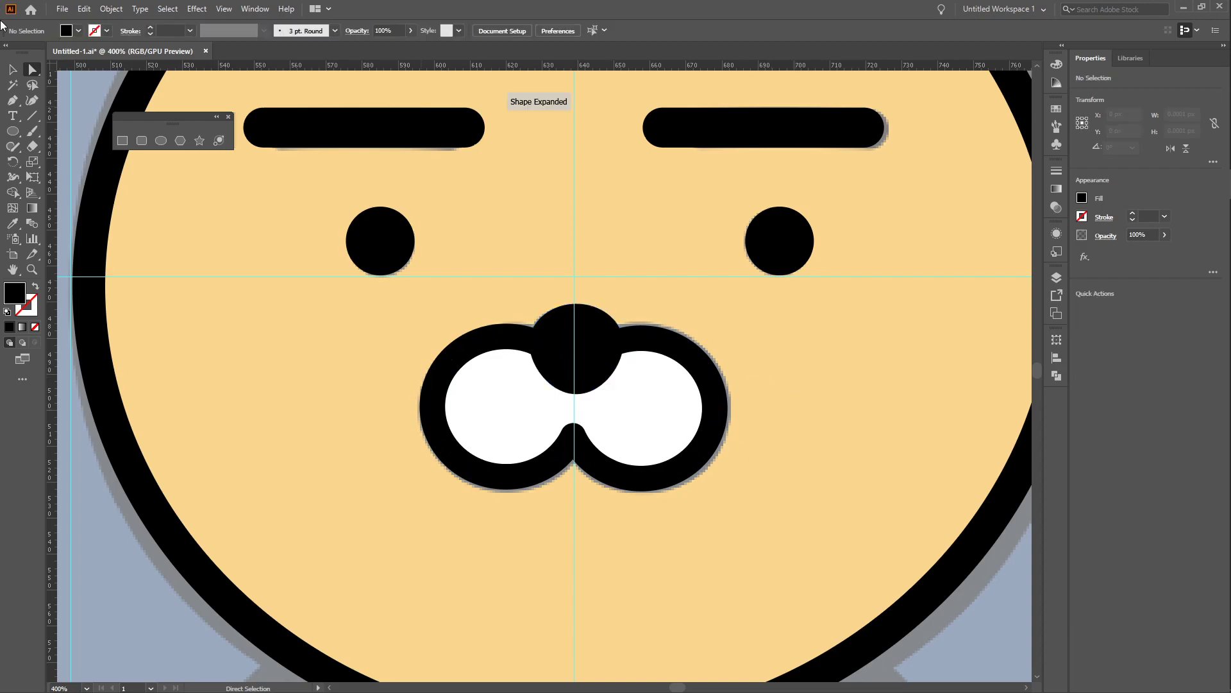
click(12, 69)
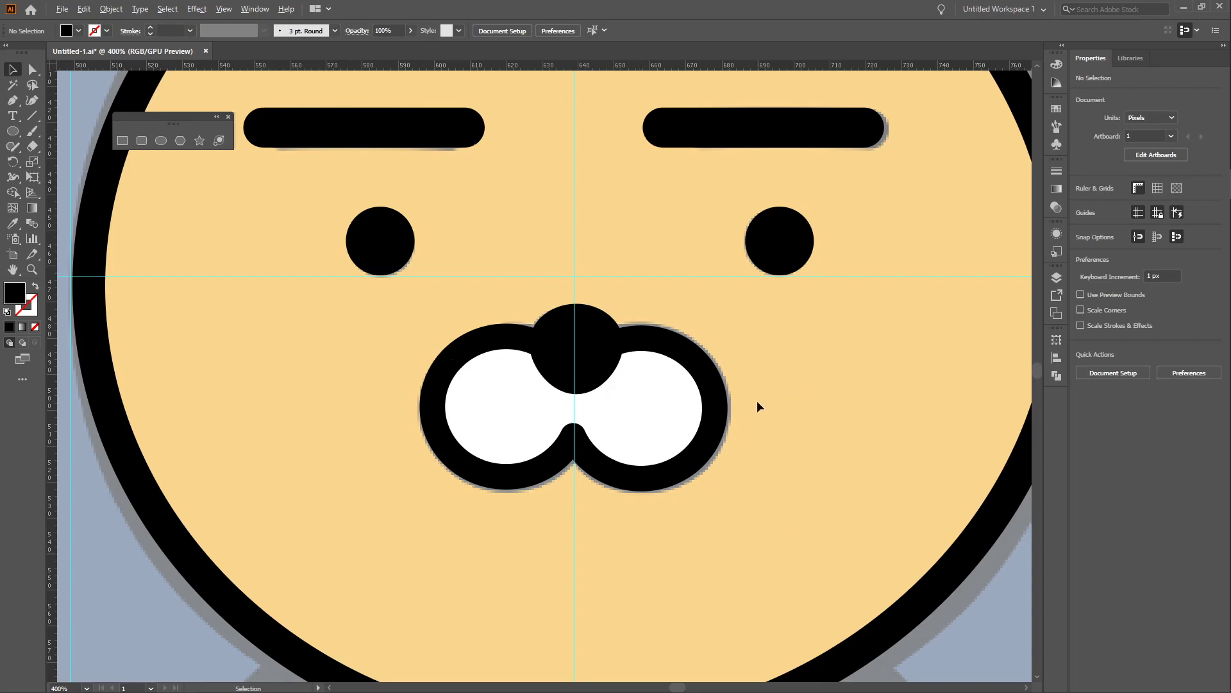
scroll(756, 404, down, 3)
click(810, 218)
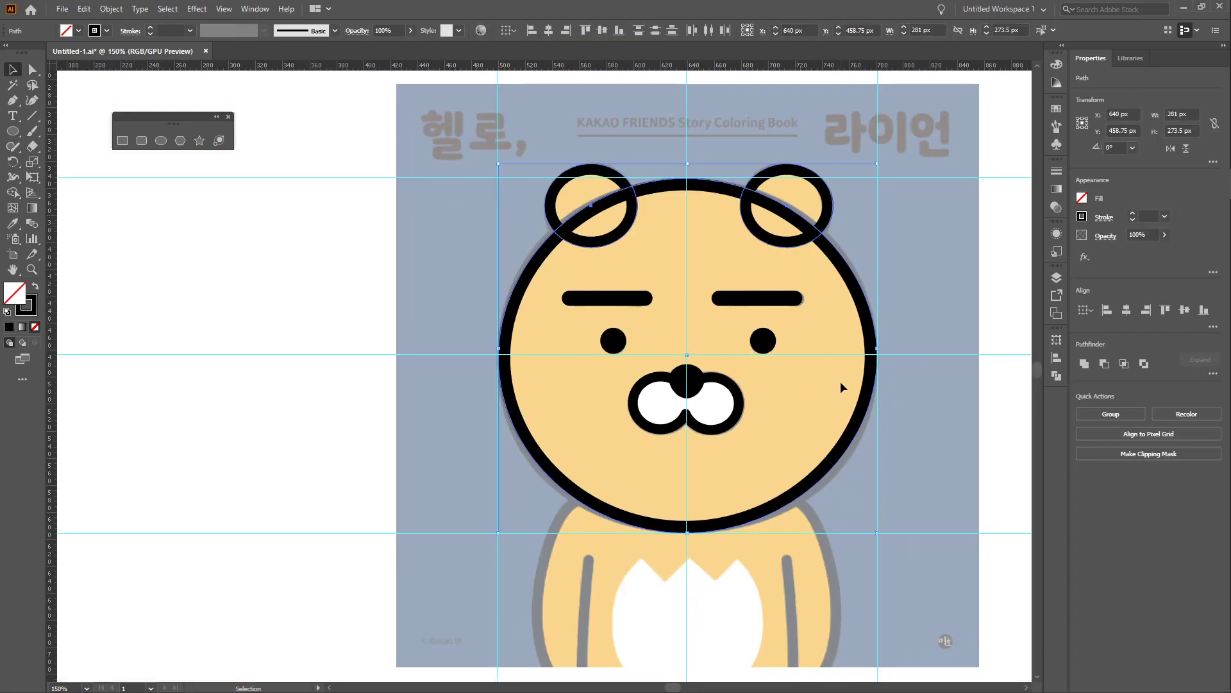
click(690, 487)
Unlock all objects and move the reference image horizontally to the right, clear of the traced head.
drag(802, 374, 568, 400)
scroll(649, 452, down, 2)
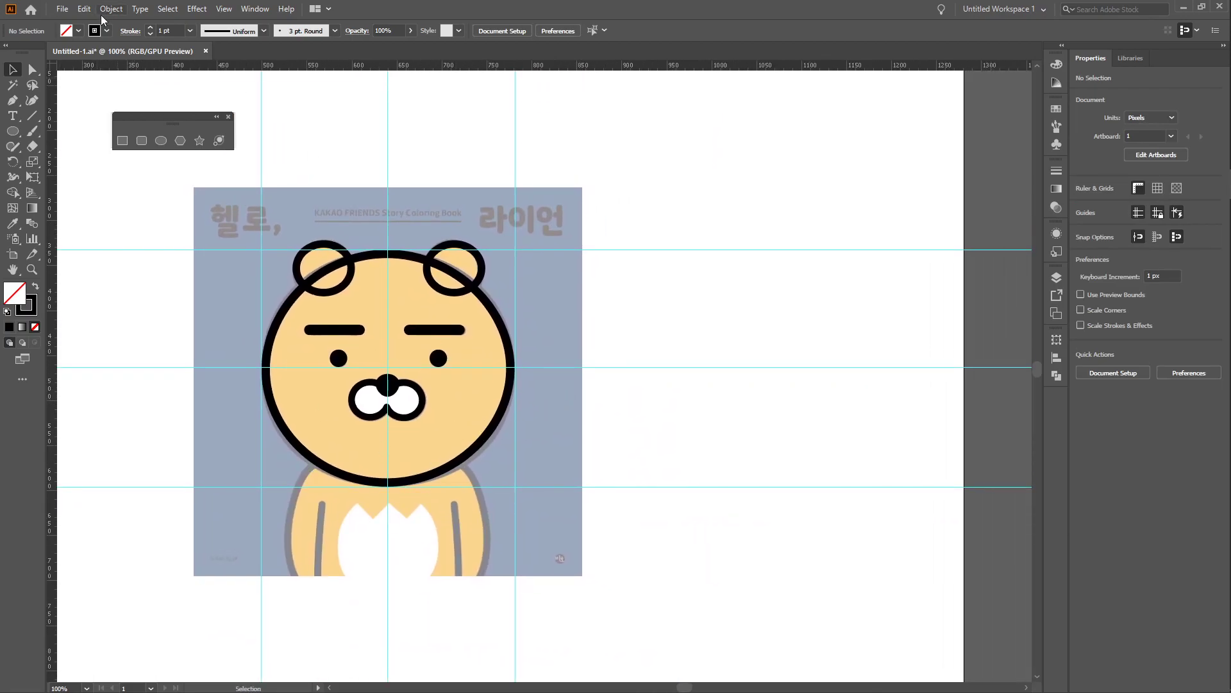
click(108, 9)
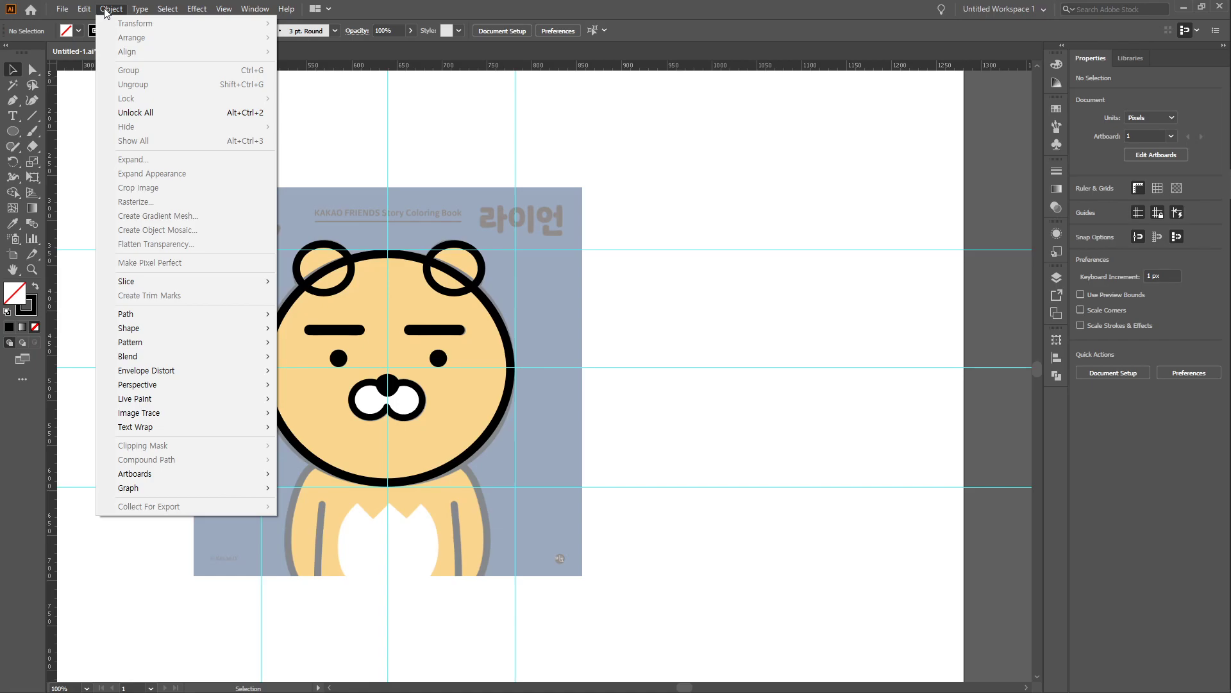
click(197, 112)
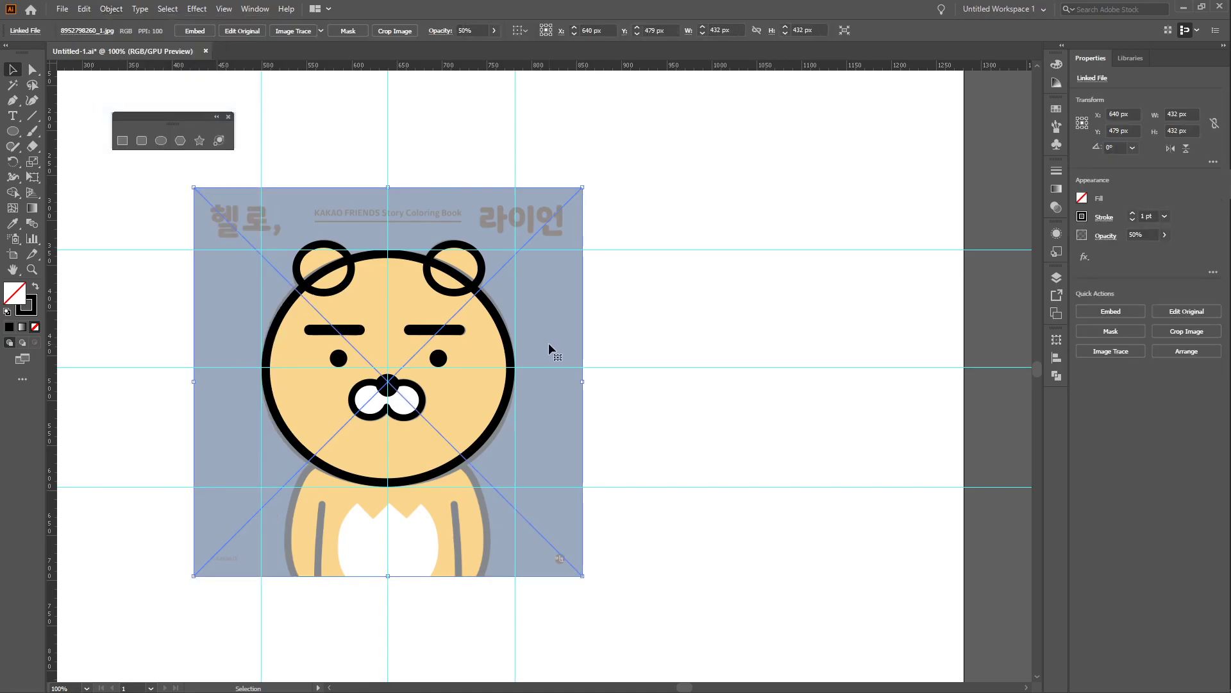
drag(659, 326, 890, 311)
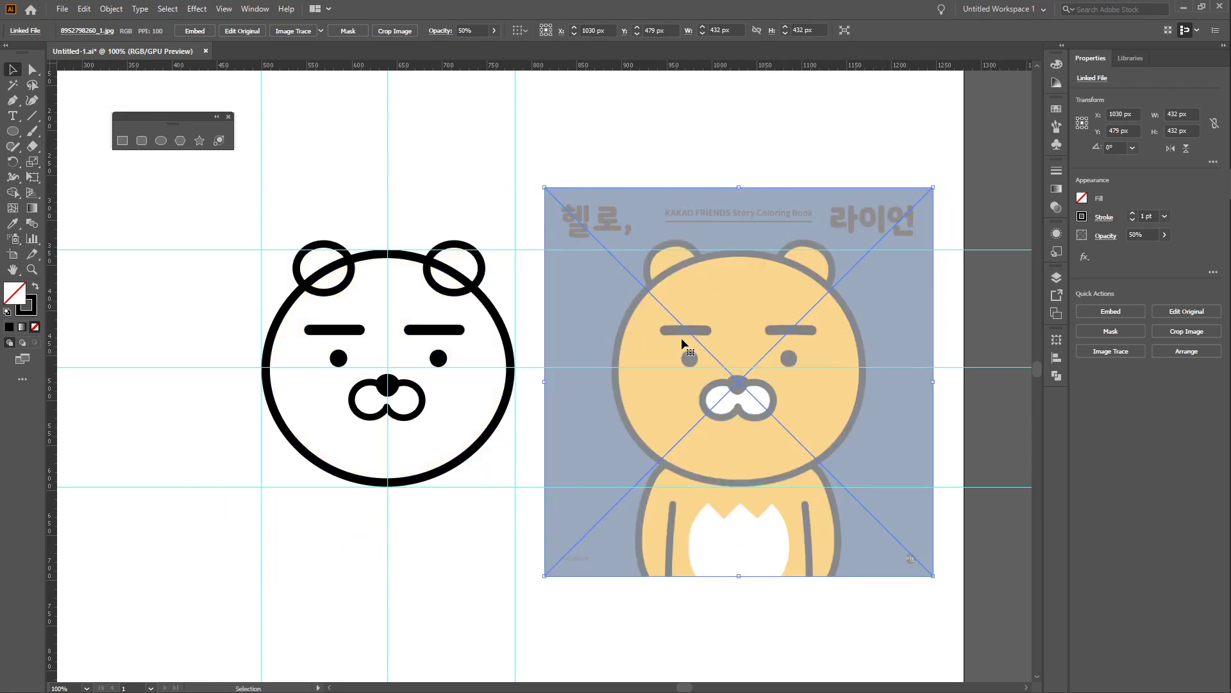
Set the reference image's opacity to 100%.
click(457, 31)
text(100)
key(Return)
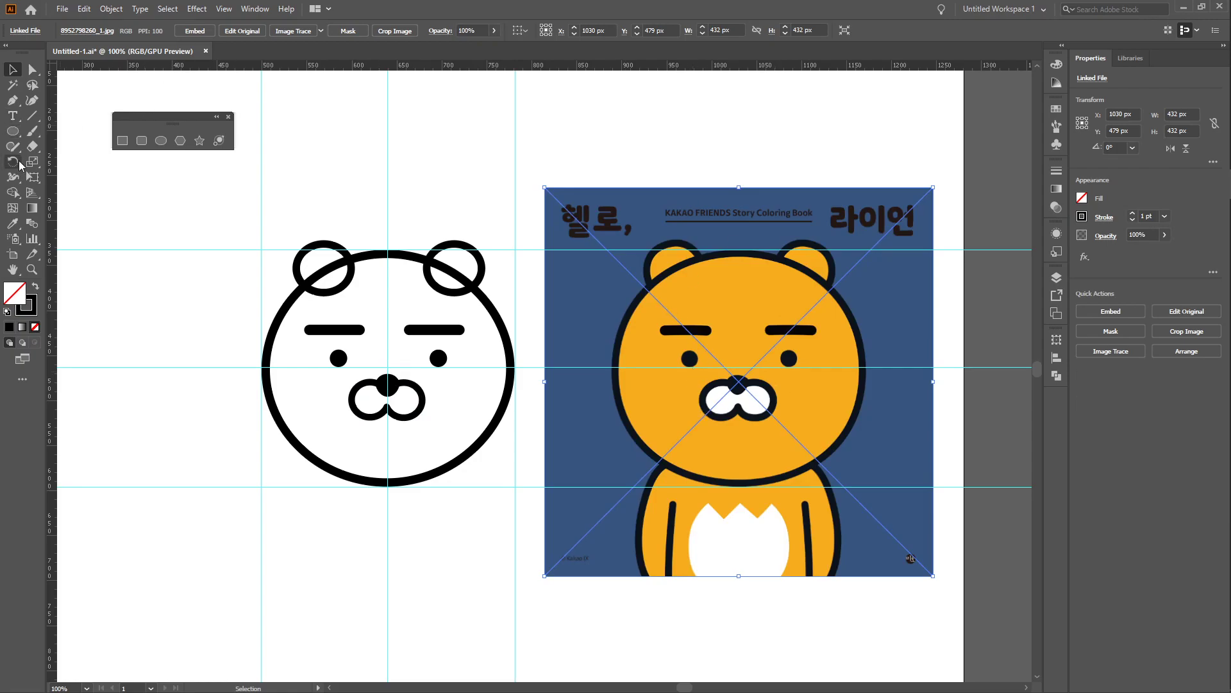
click(12, 223)
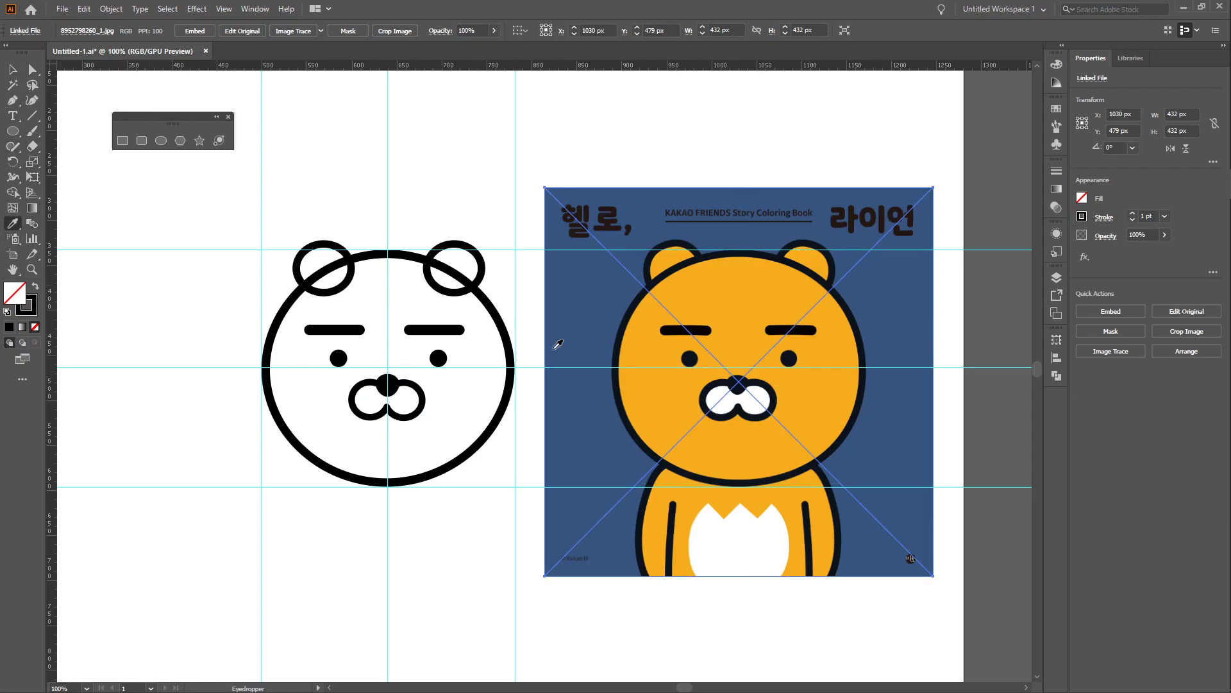
click(12, 69)
click(530, 296)
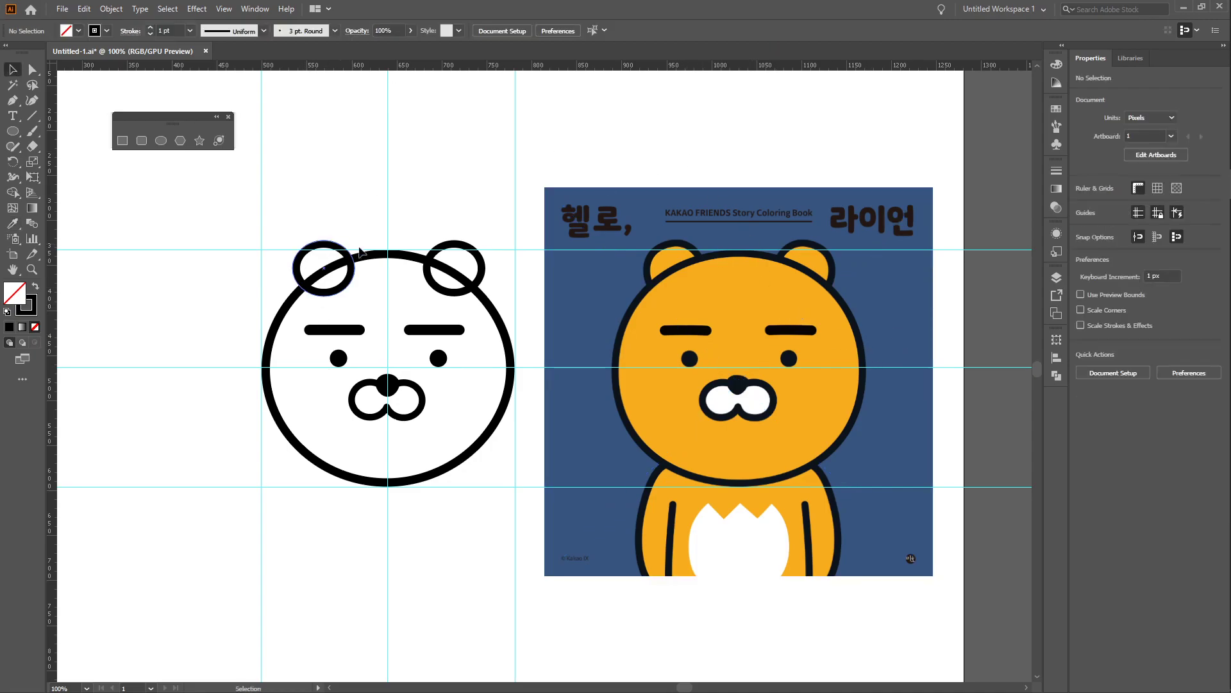
Fill the head and both ear ellipses with the orange sampled from the reference bear.
drag(302, 202, 458, 292)
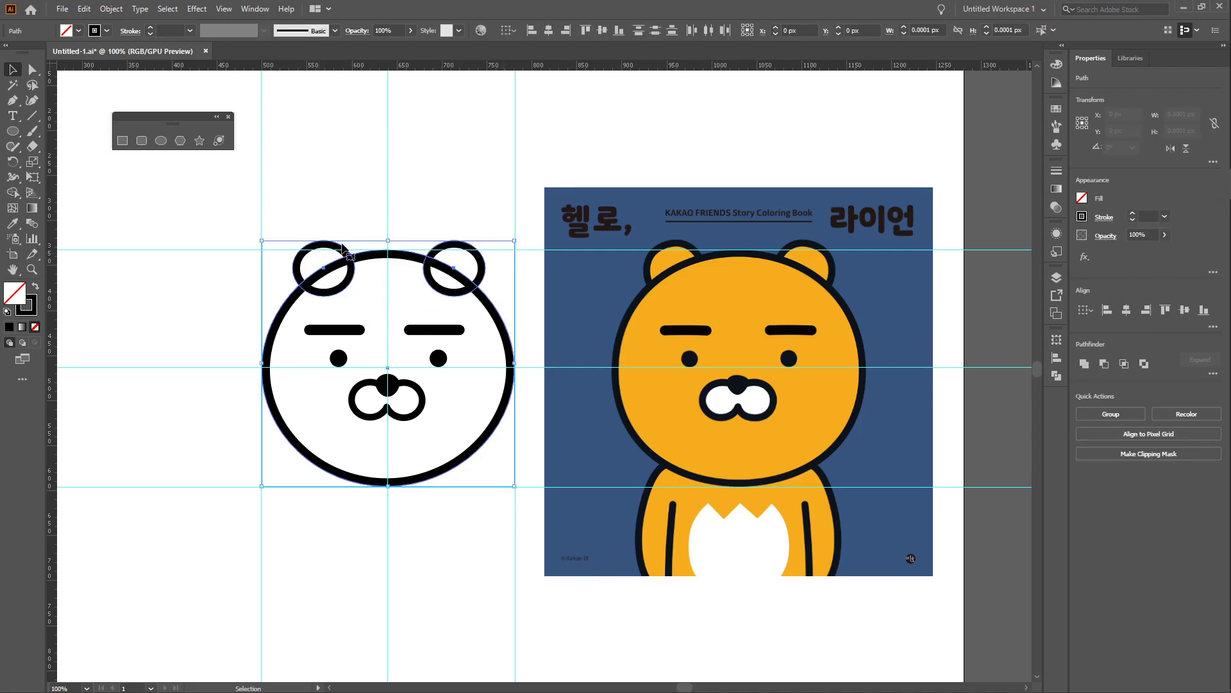
click(11, 225)
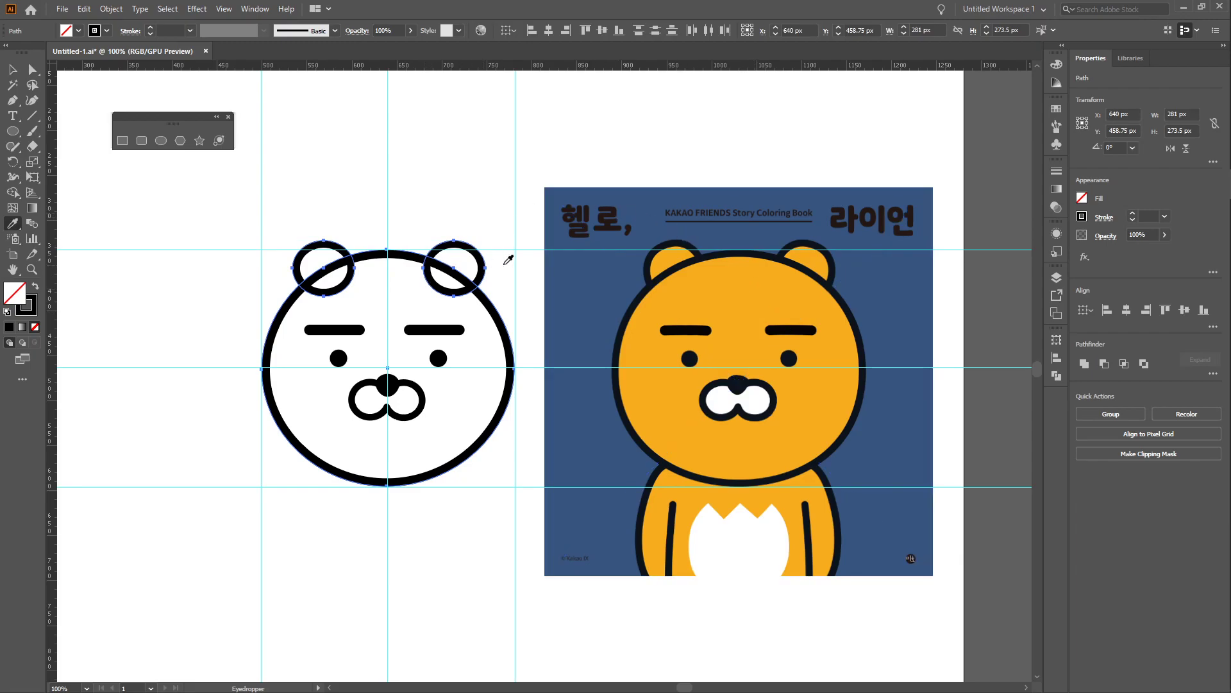
click(790, 289)
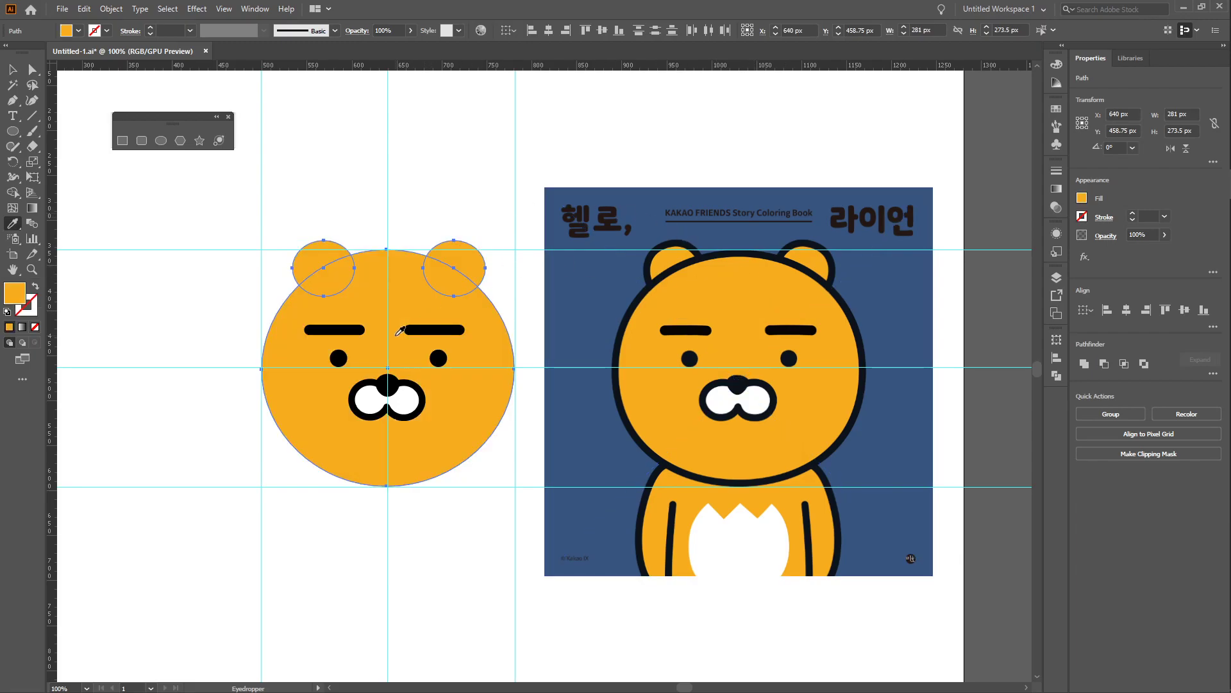
key(v)
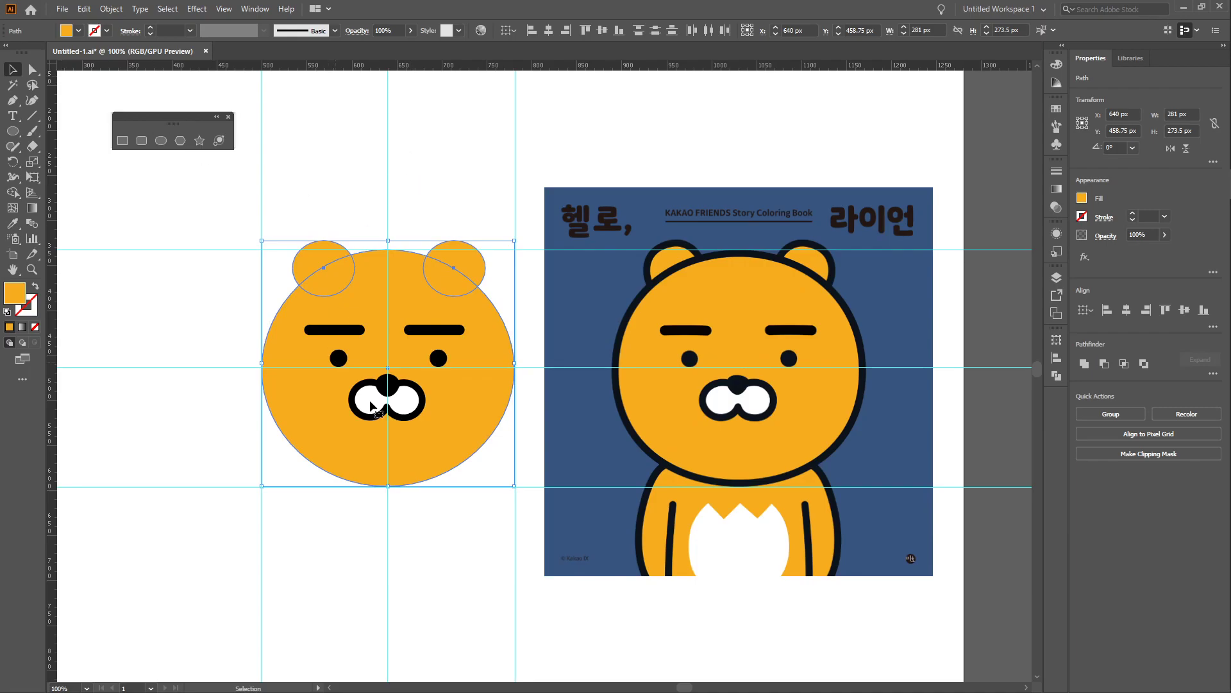
Give the head and ears a black outline with a 9 pt stroke weight, and deselect them.
click(1057, 171)
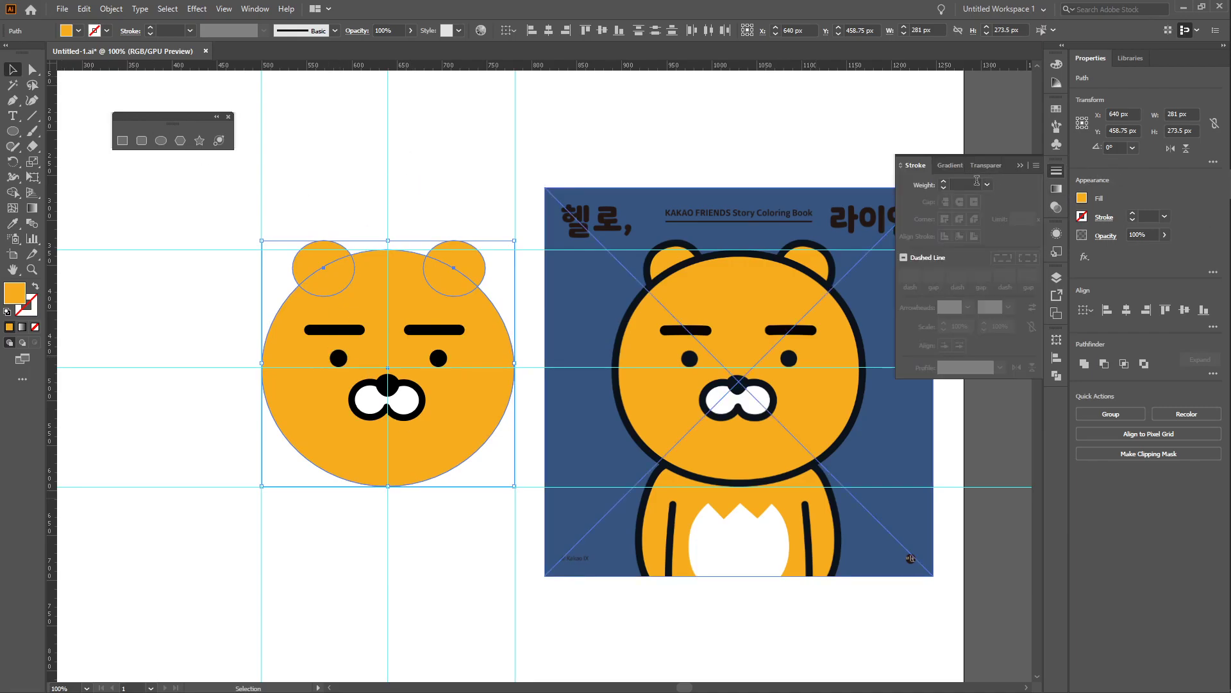
click(943, 182)
click(943, 181)
click(943, 182)
click(943, 181)
click(943, 181)
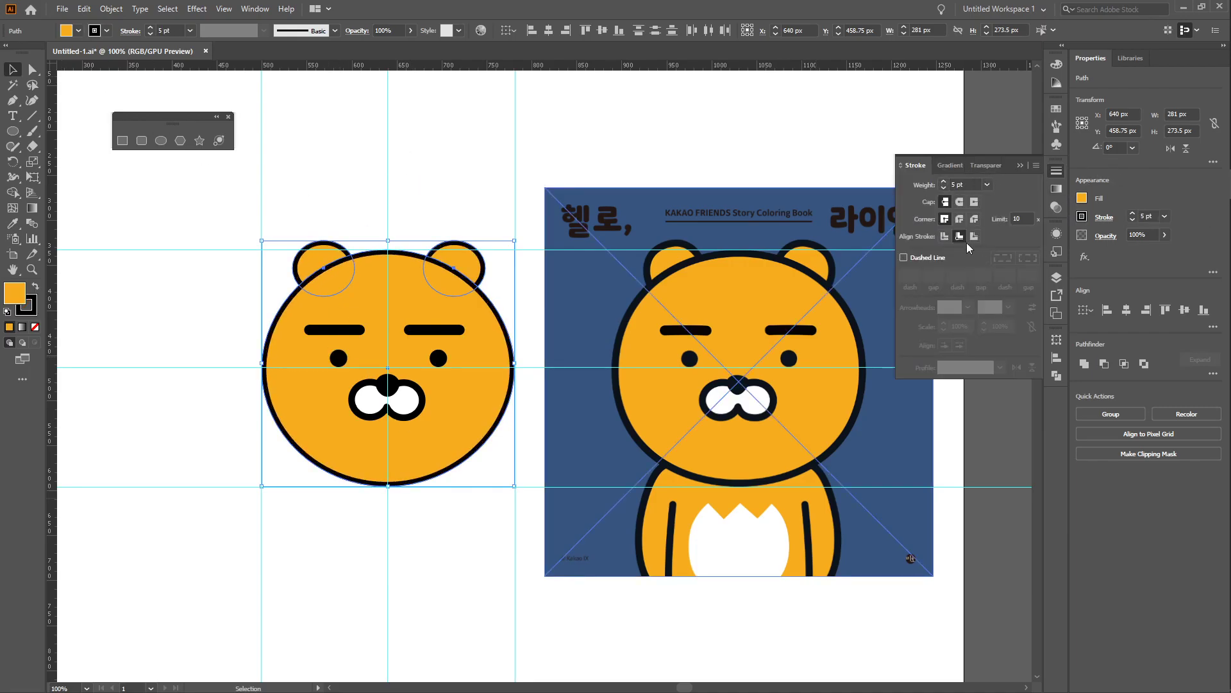
click(944, 181)
click(944, 181)
click(943, 182)
click(944, 182)
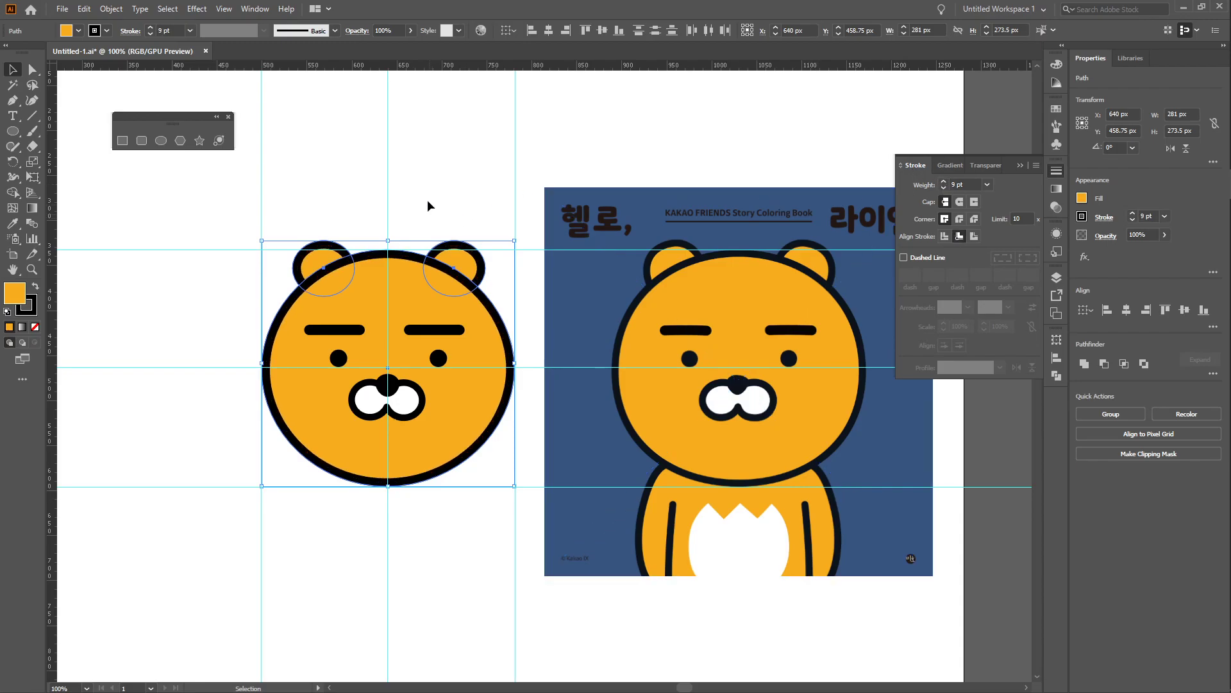
click(506, 283)
click(1076, 124)
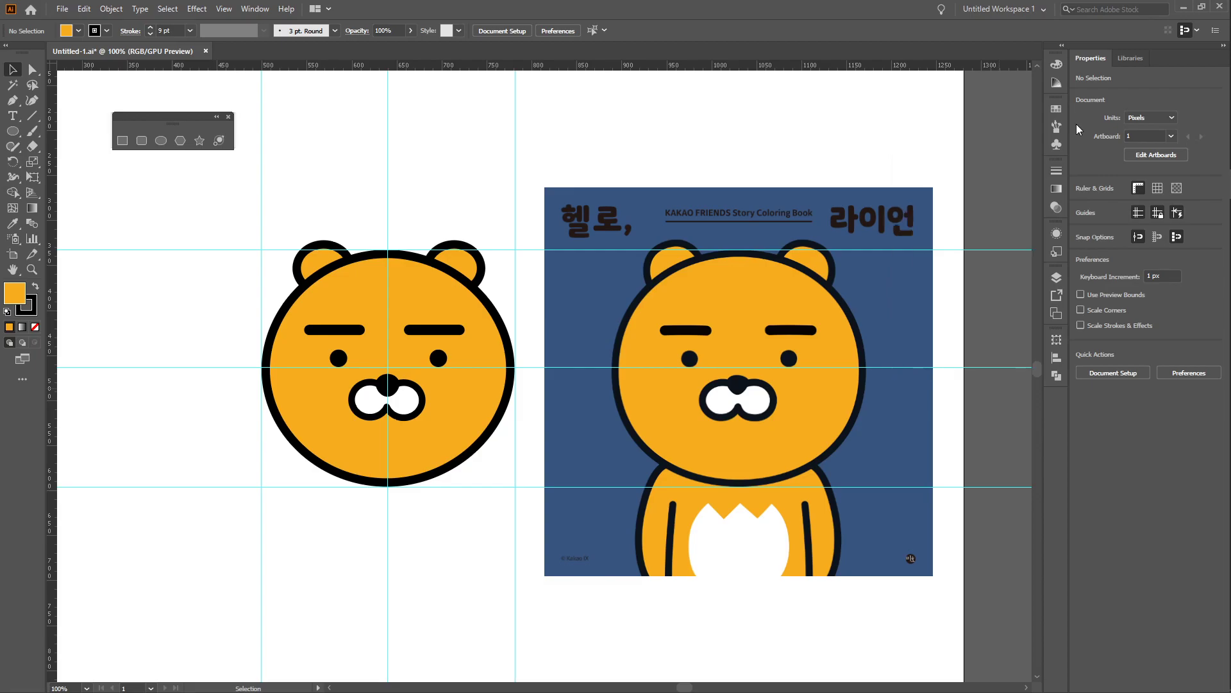
Hide the guides and delete the reference image.
key(a)
key(ctrl+semicolon)
key(v)
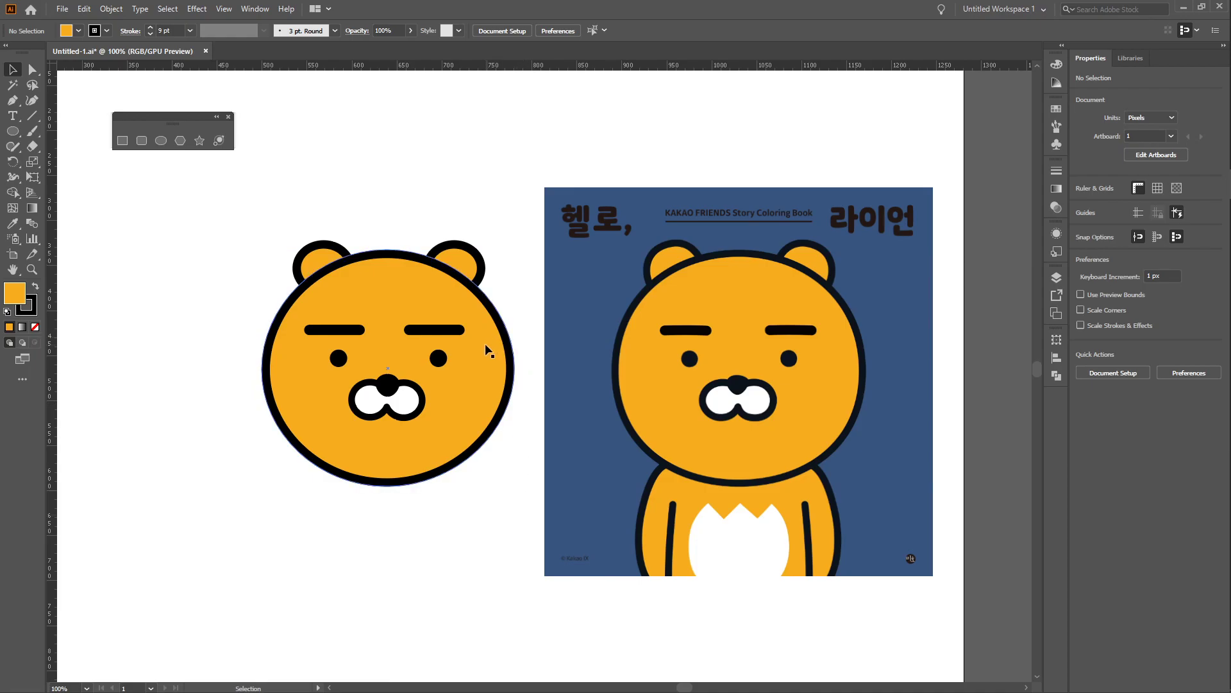
click(744, 347)
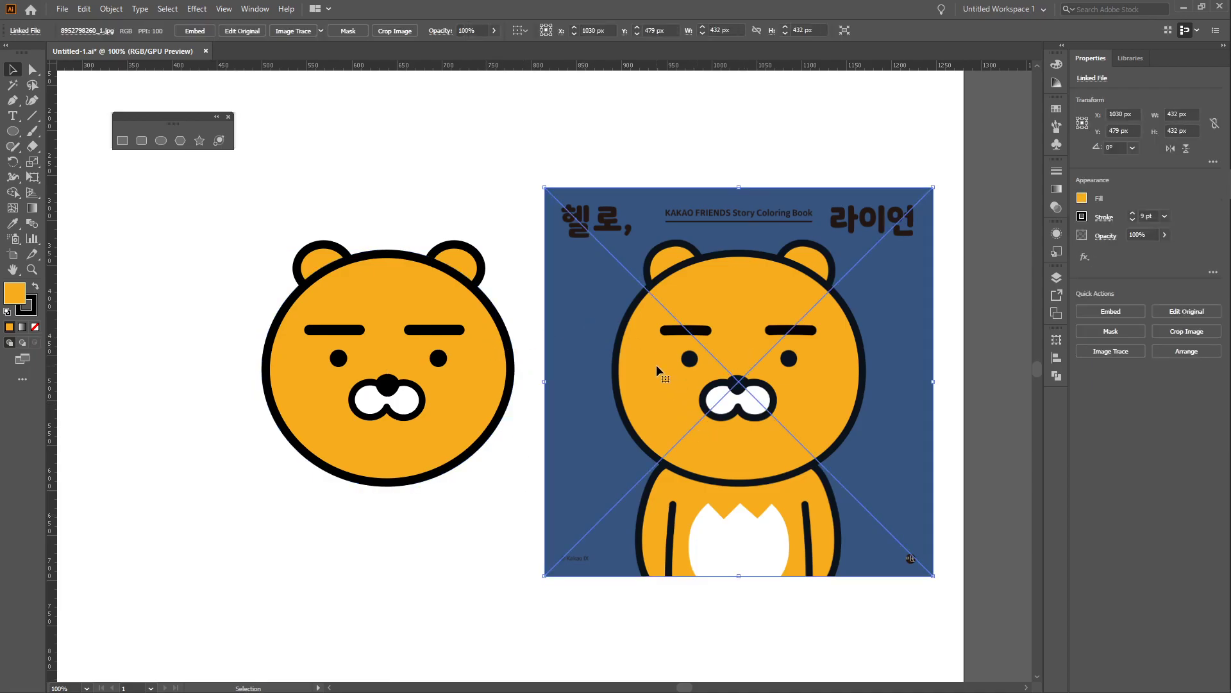
key(Delete)
Select the whole bear face and move it down to about the middle of the artboard, leaving it deselected.
drag(283, 402, 526, 374)
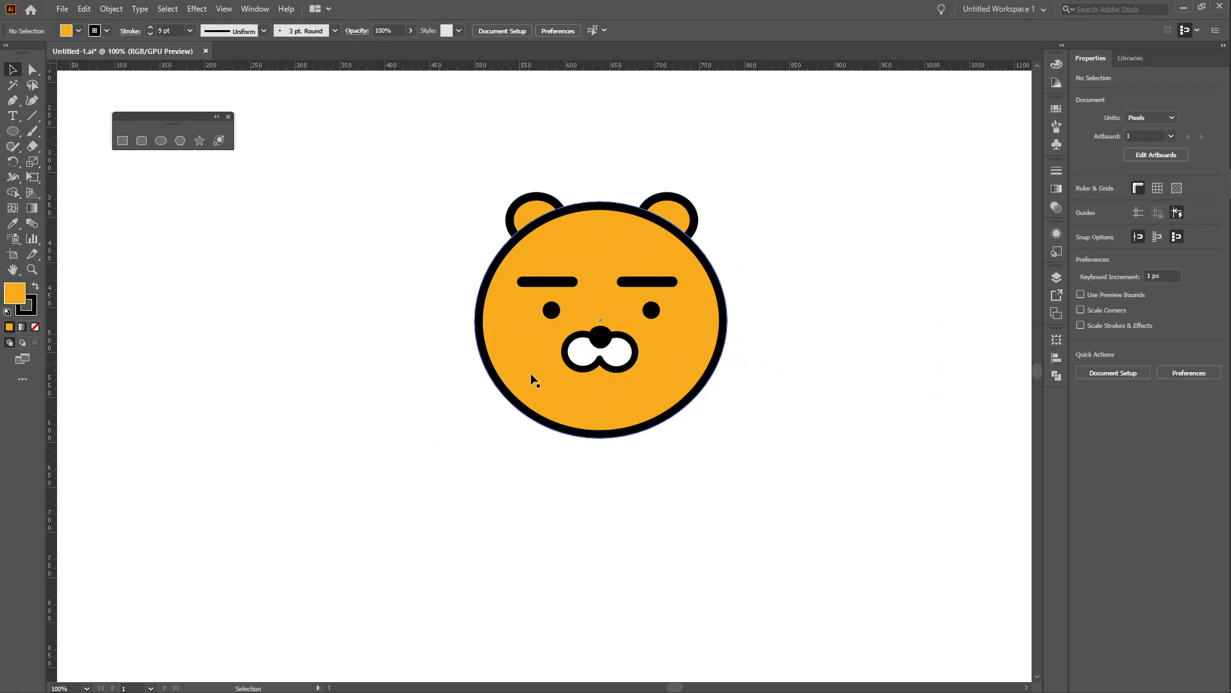
key(ctrl+minus)
drag(626, 379, 614, 295)
click(602, 486)
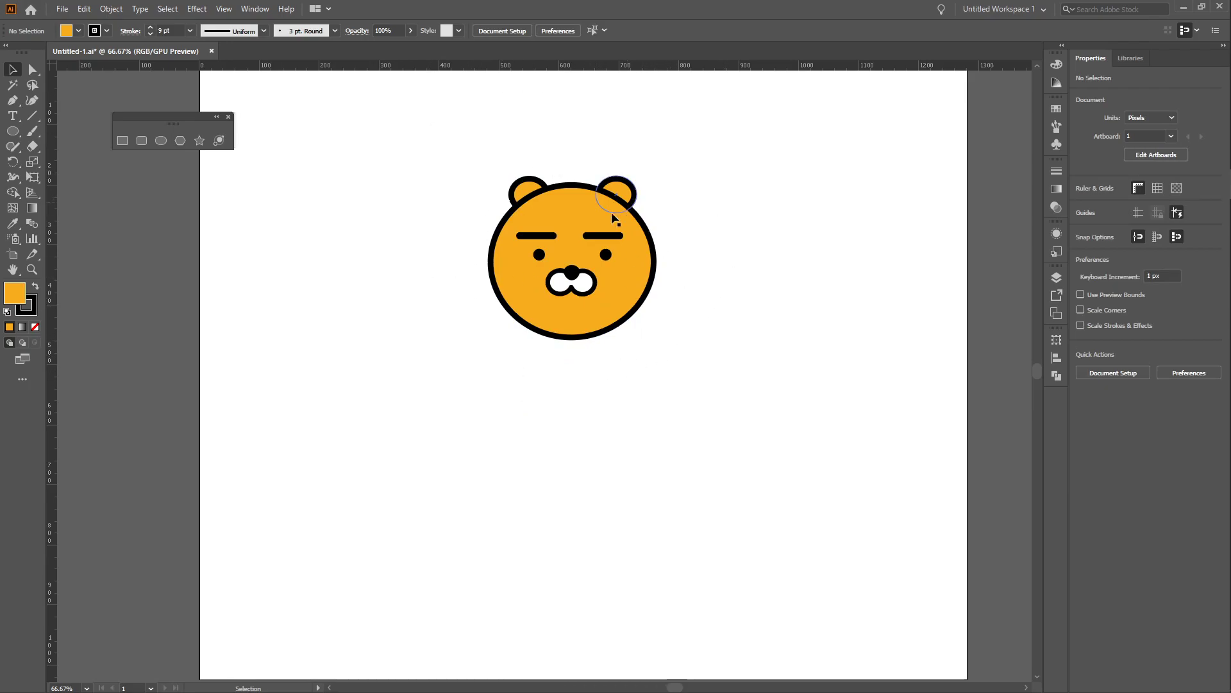
drag(422, 145, 669, 409)
drag(646, 310, 644, 454)
click(781, 534)
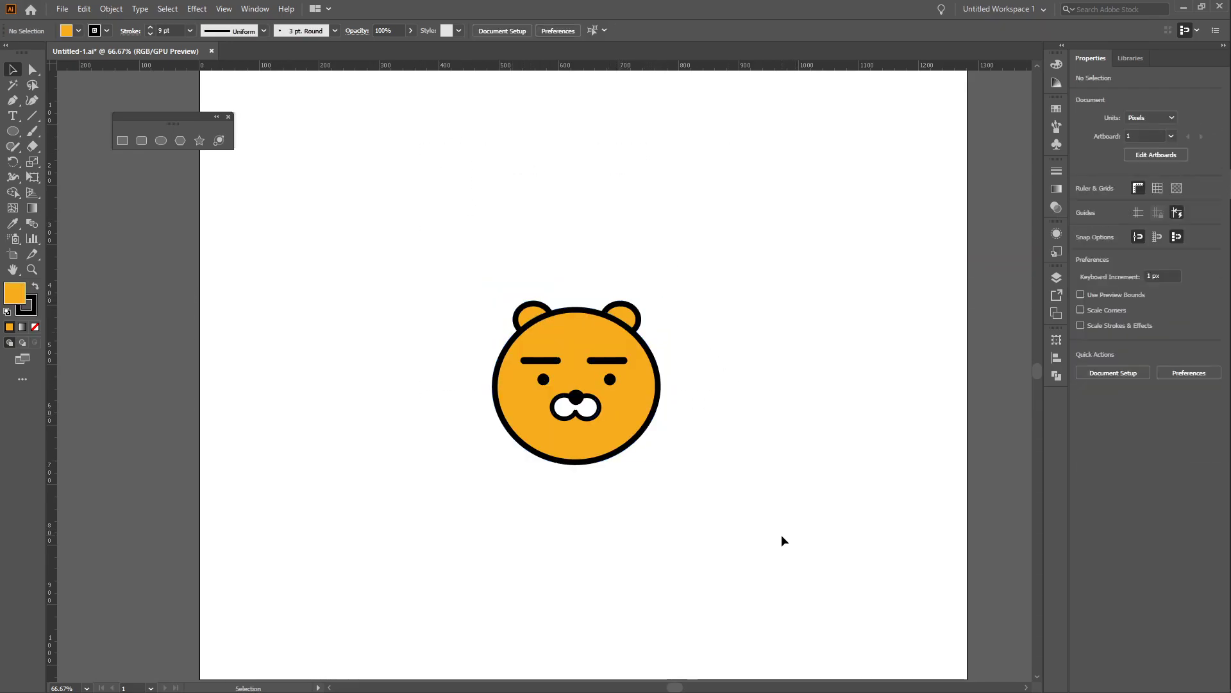